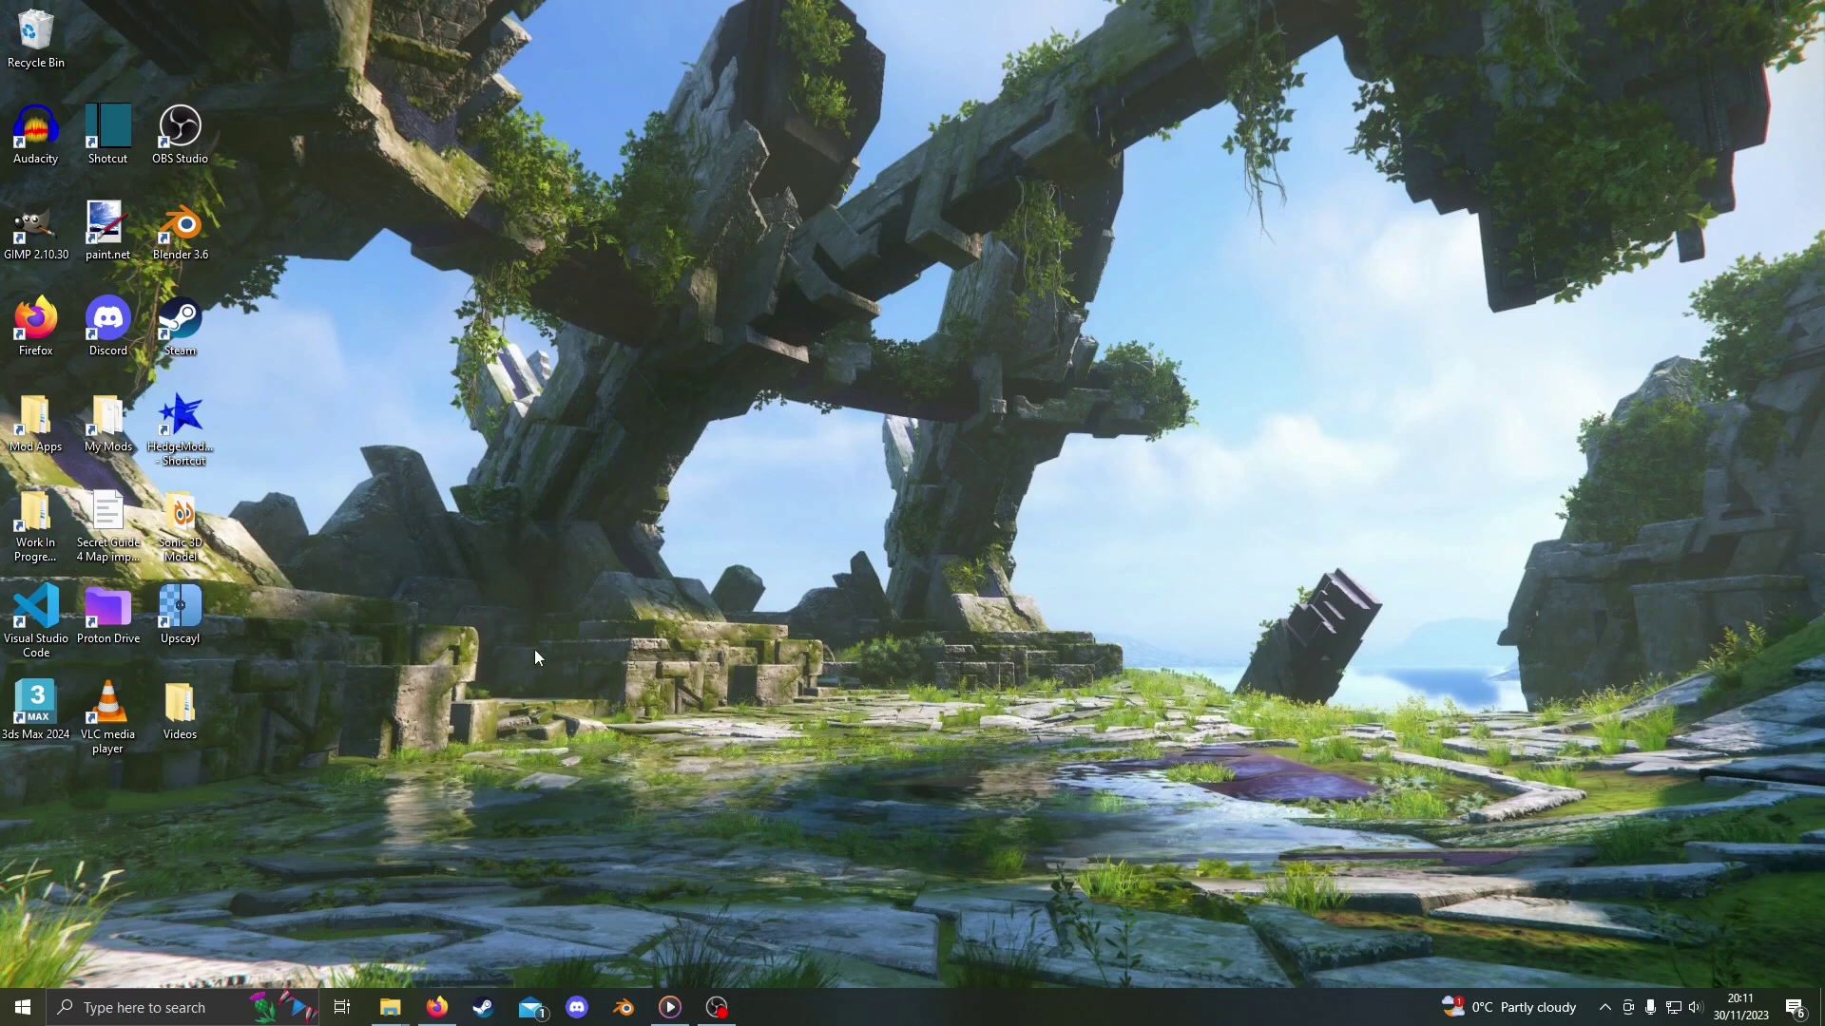
Download the raw NeedleTextureStreamingPackage.exe from its GitHub page and show it in the Downloads folder
{"action": "left_click", "coordinate": [449, 998]}
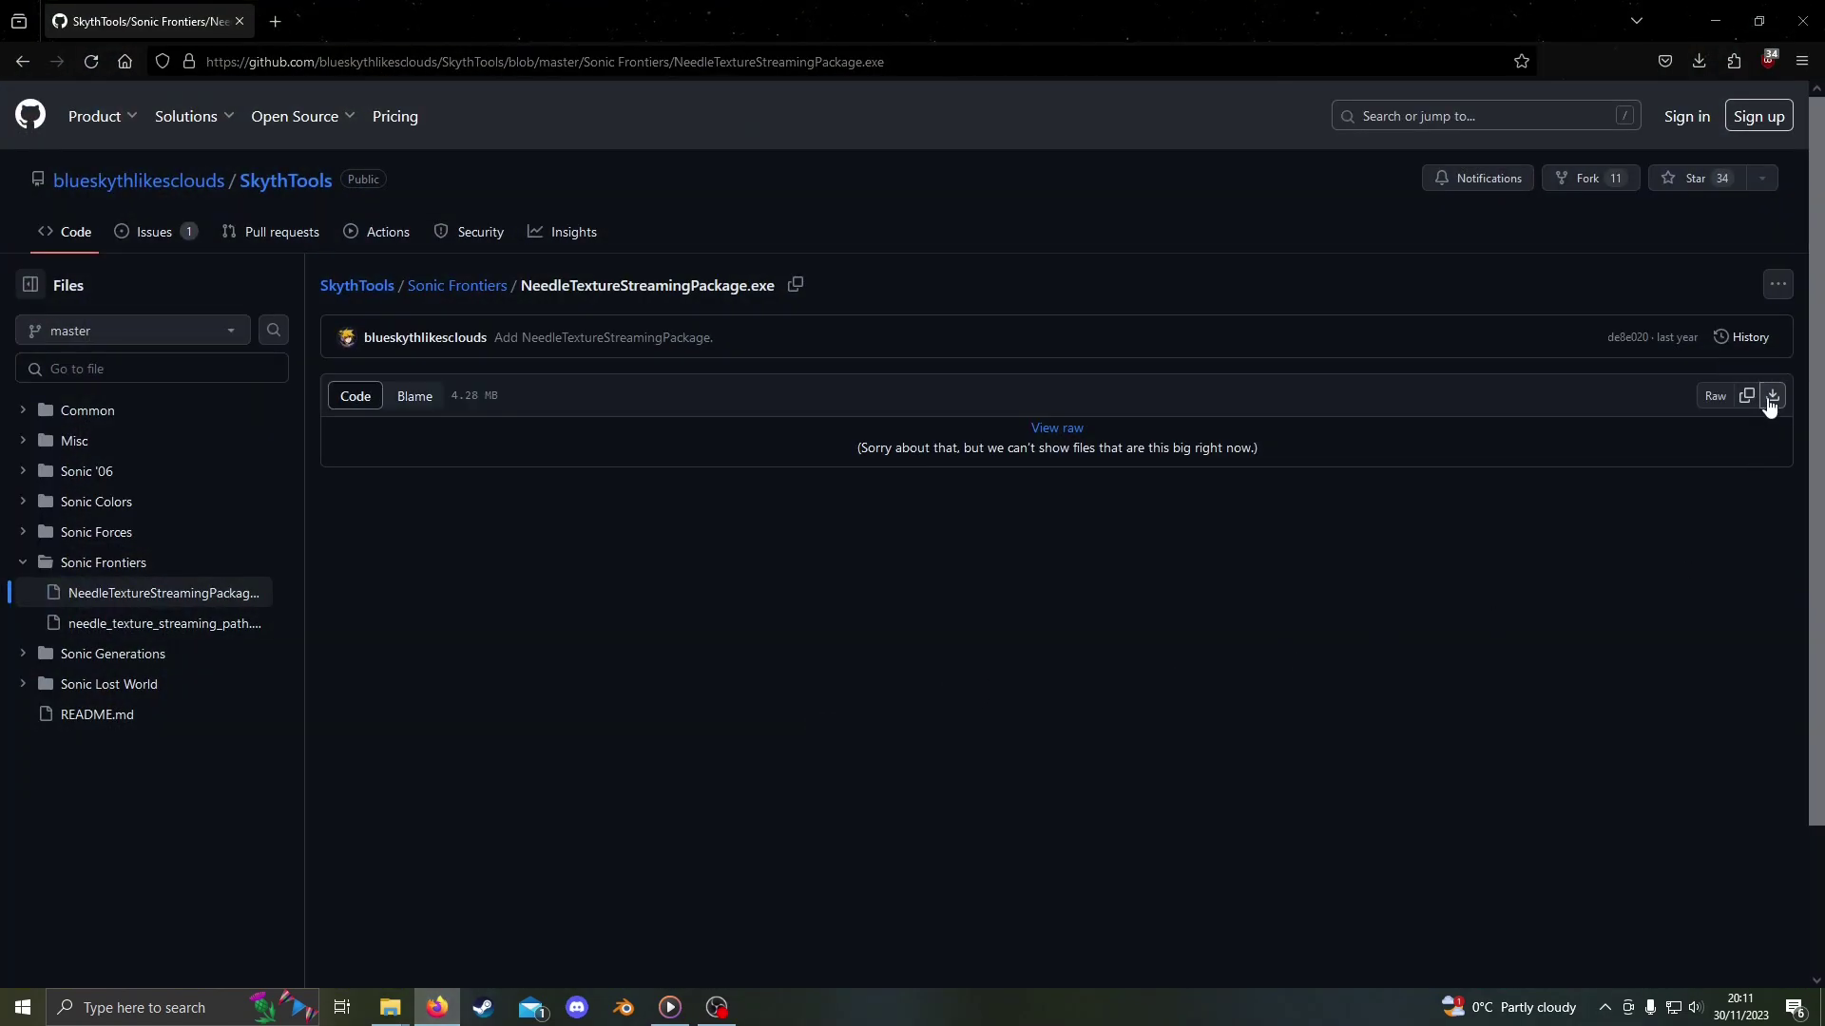
{"action": "left_click", "coordinate": [1772, 398]}
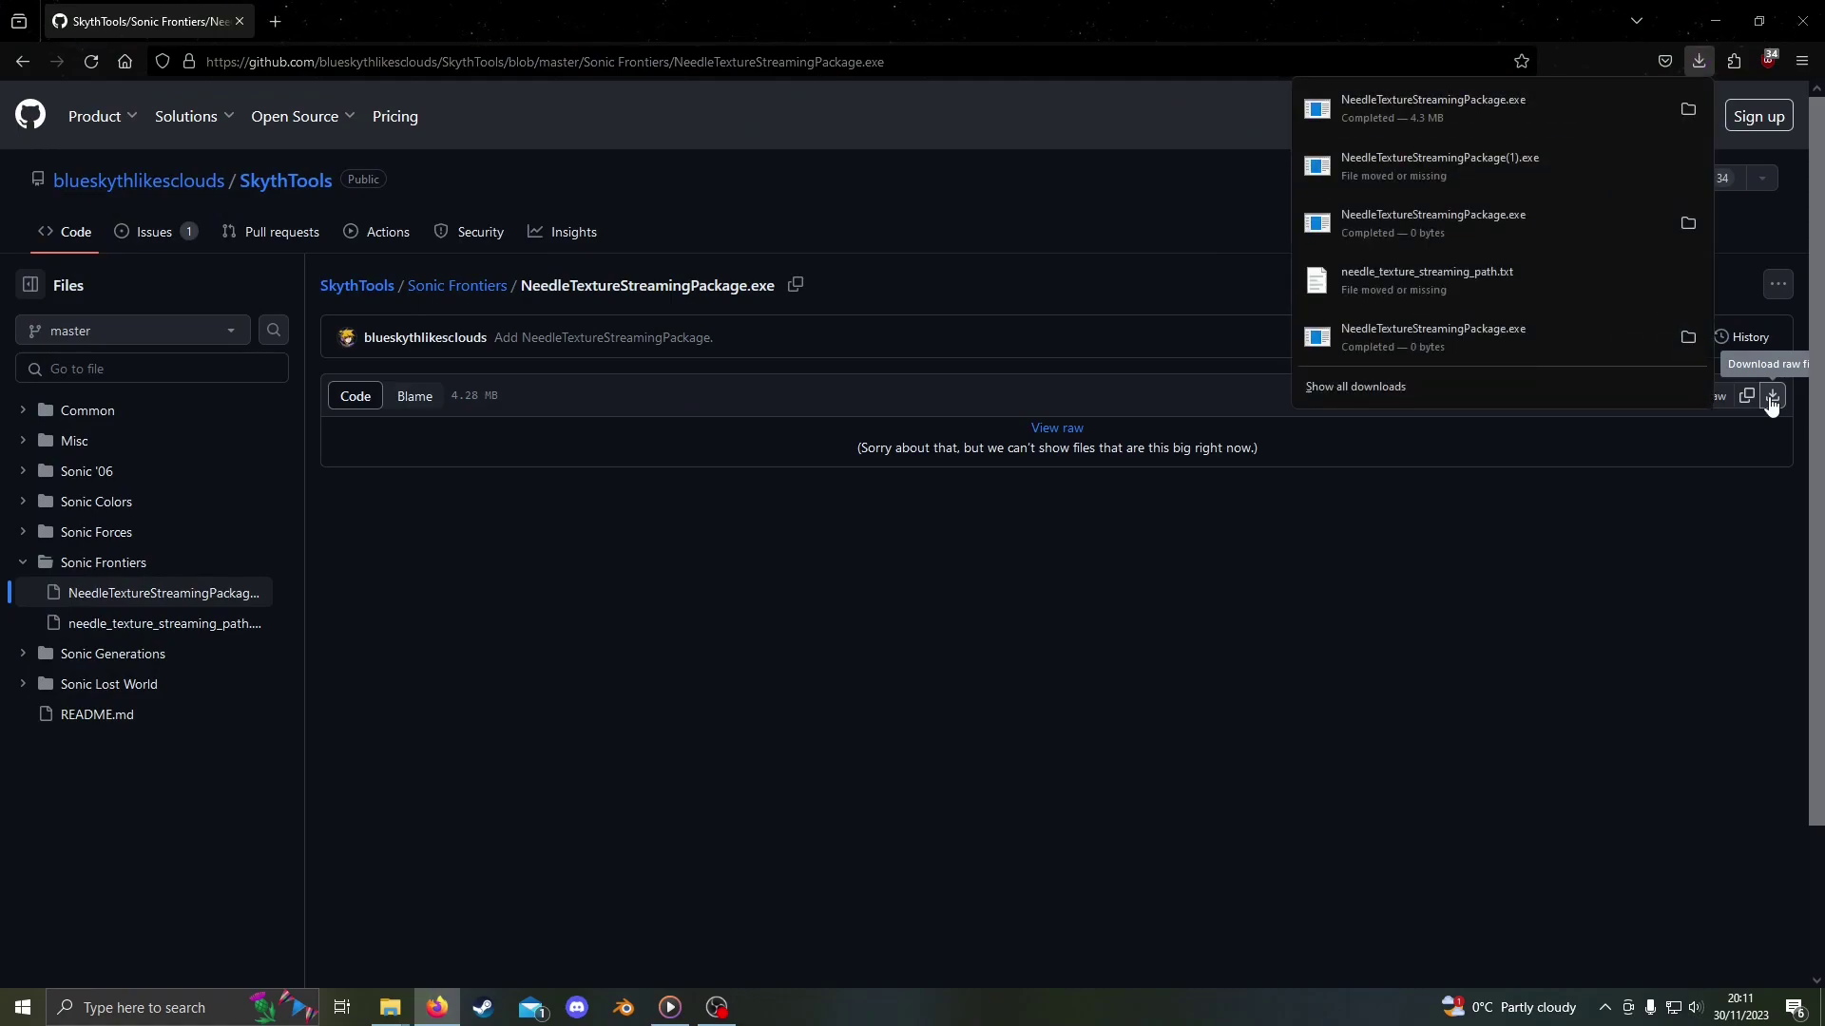
{"action": "left_click", "coordinate": [1688, 109]}
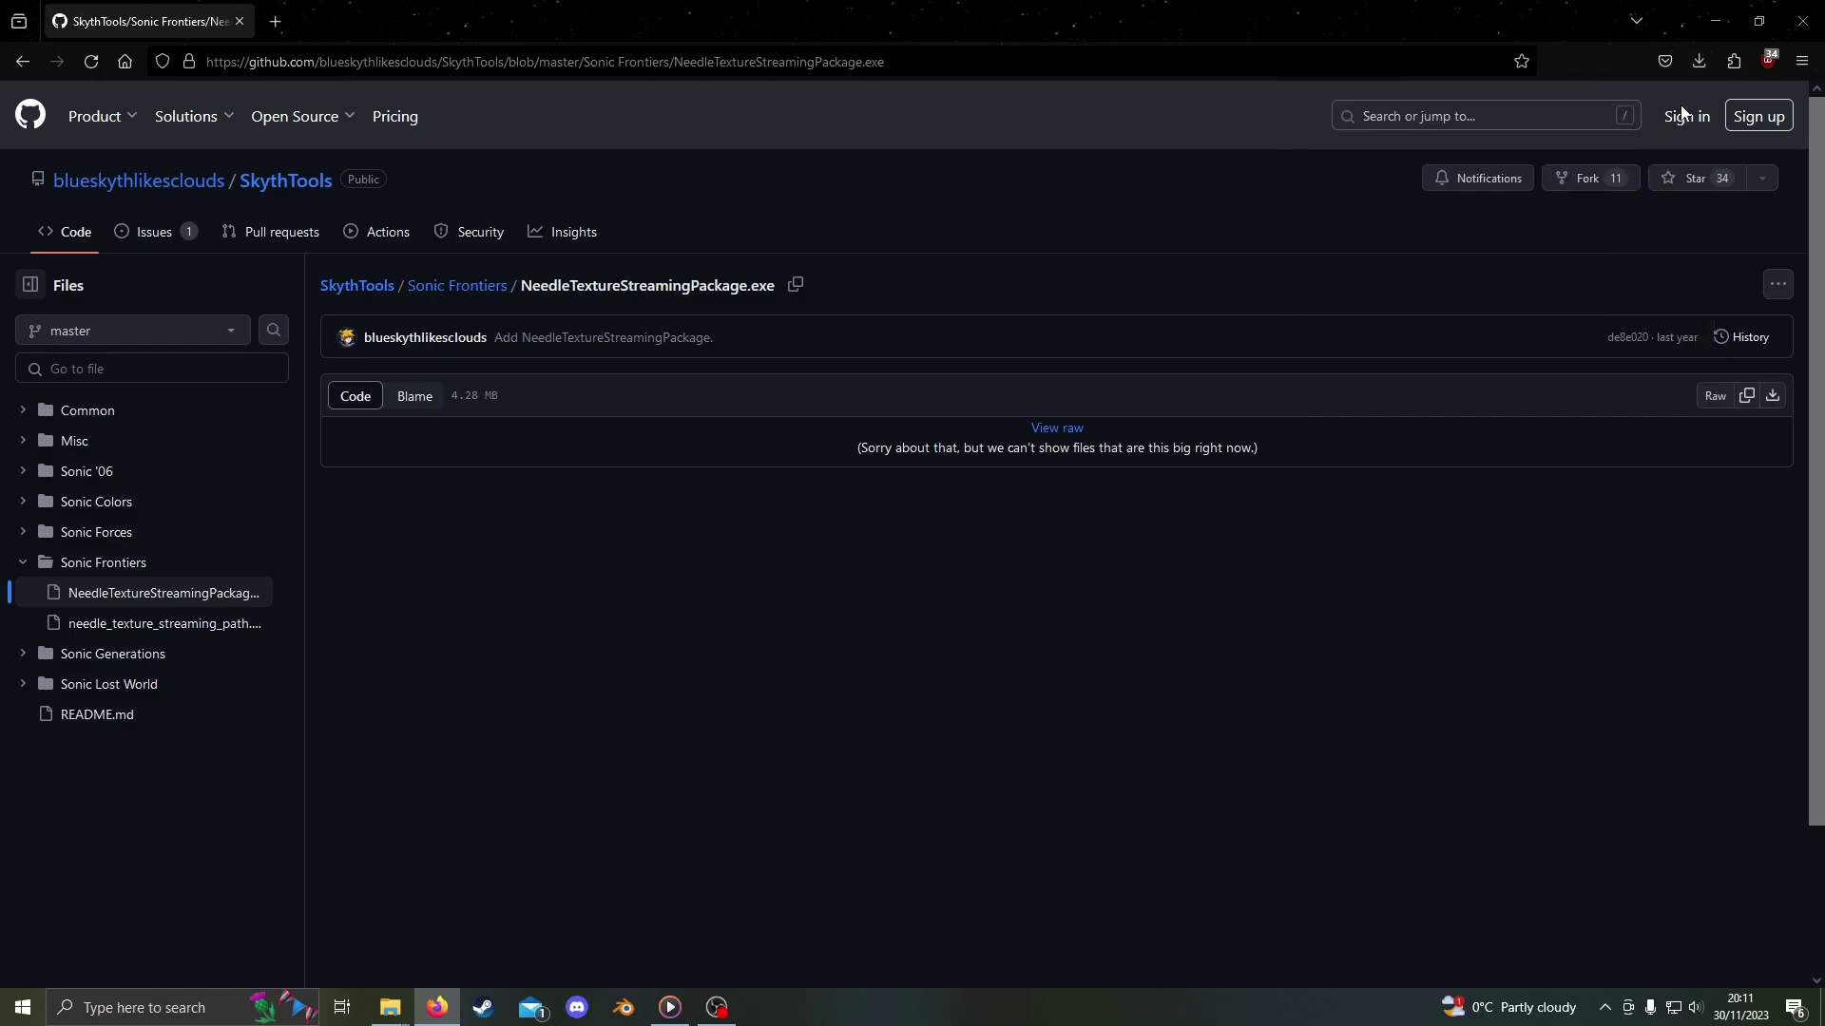
Copy NeedleTextureStreamingPackage.exe from Downloads into the Tutorial Tools folder
{"action": "left_click", "coordinate": [1723, 8]}
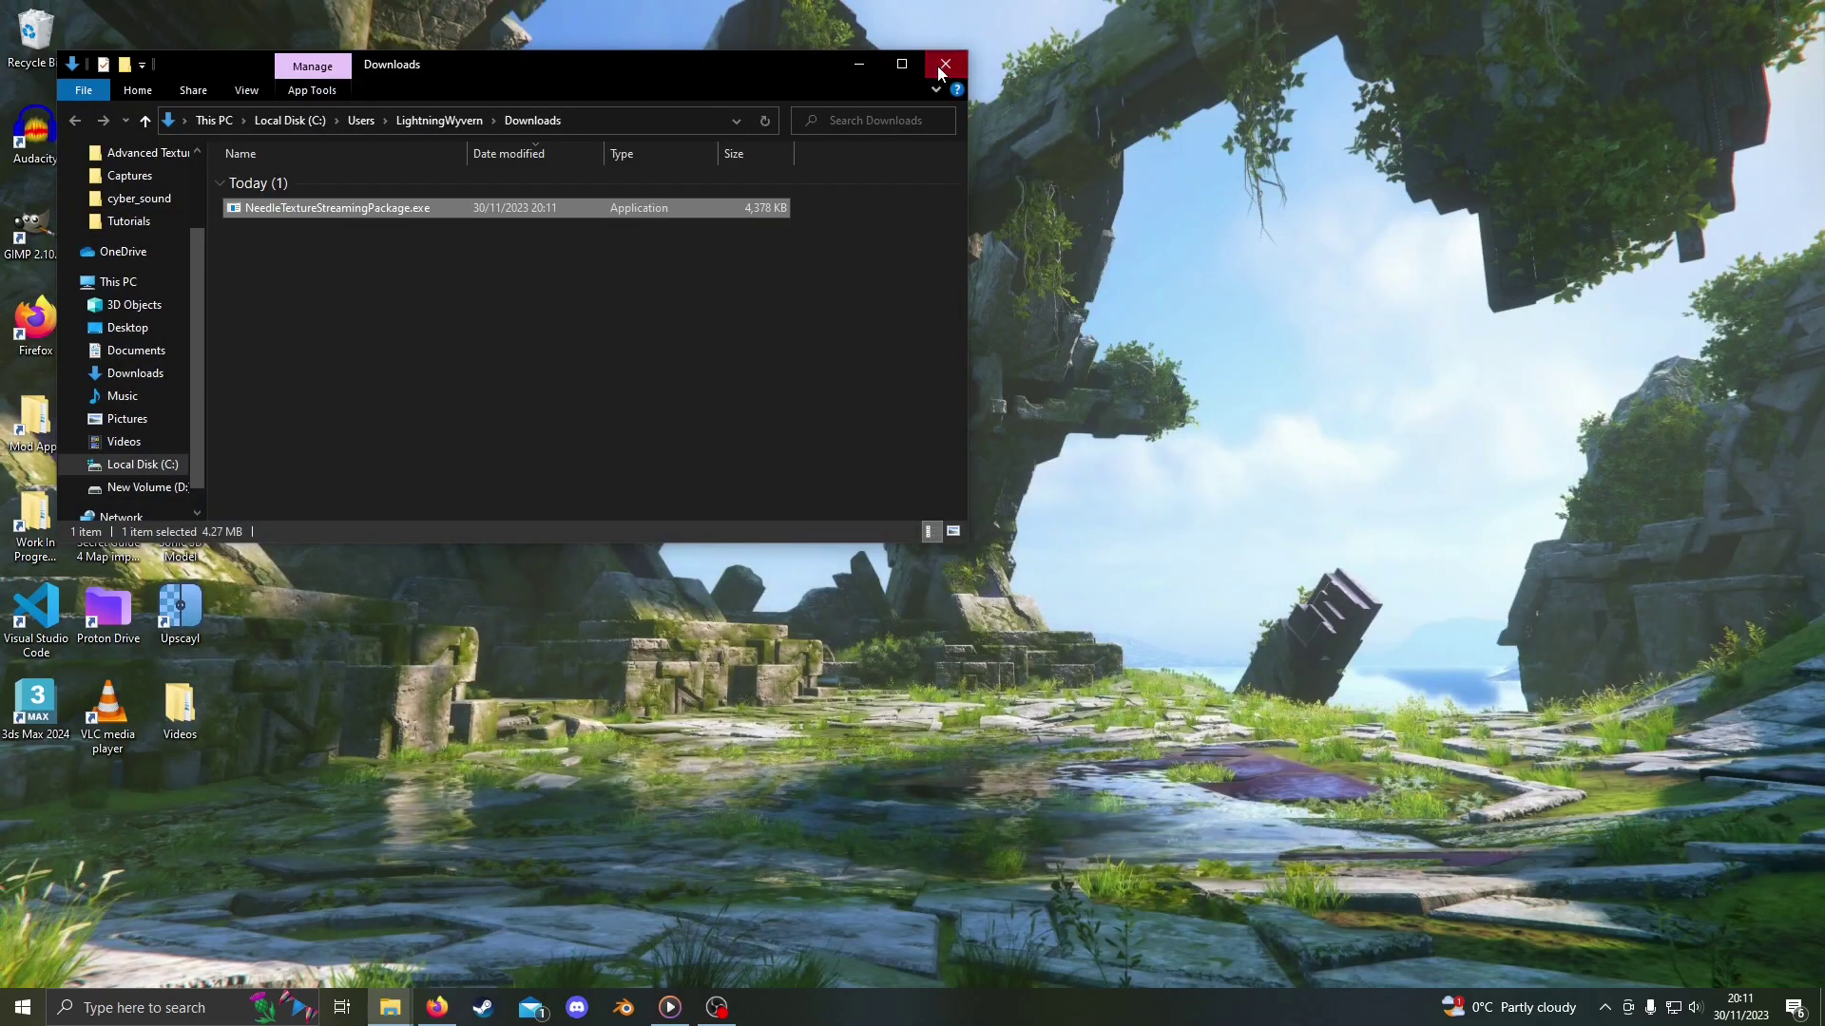
{"action": "left_click", "coordinate": [946, 64]}
{"action": "mouse_move", "coordinate": [391, 1009]}
{"action": "left_click", "coordinate": [596, 912]}
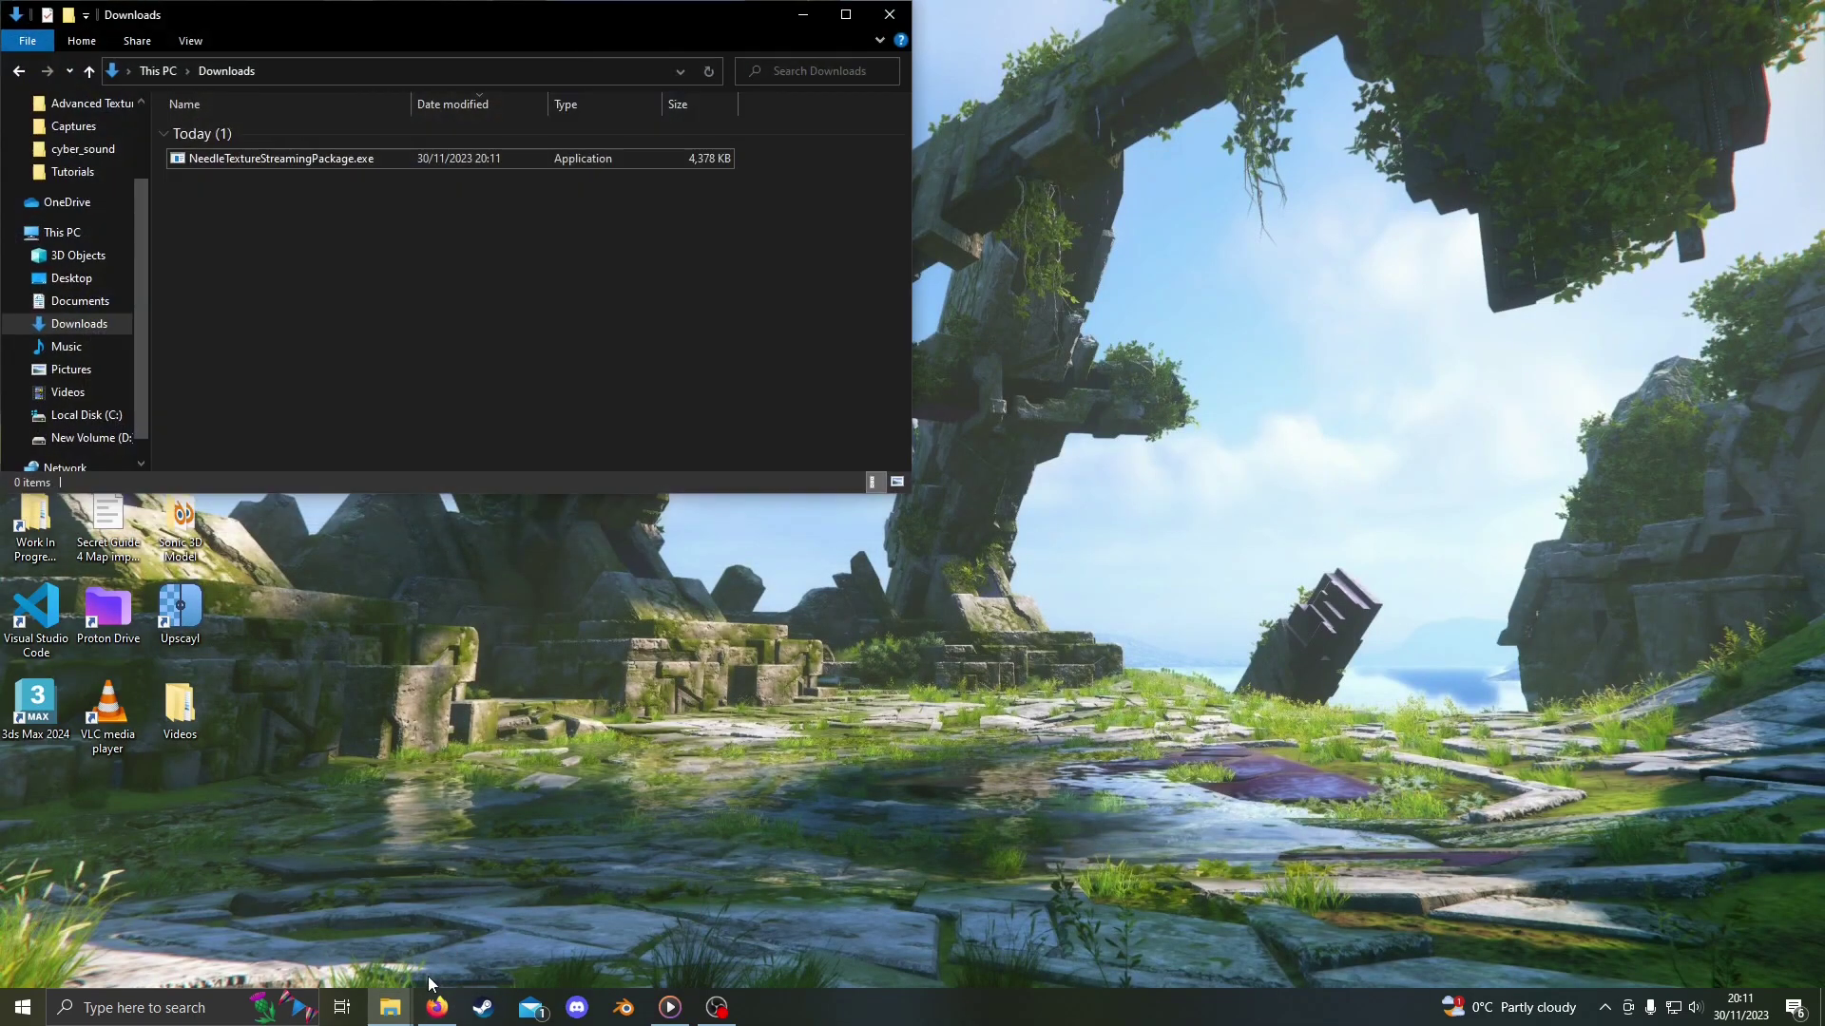
{"action": "left_click", "coordinate": [392, 912]}
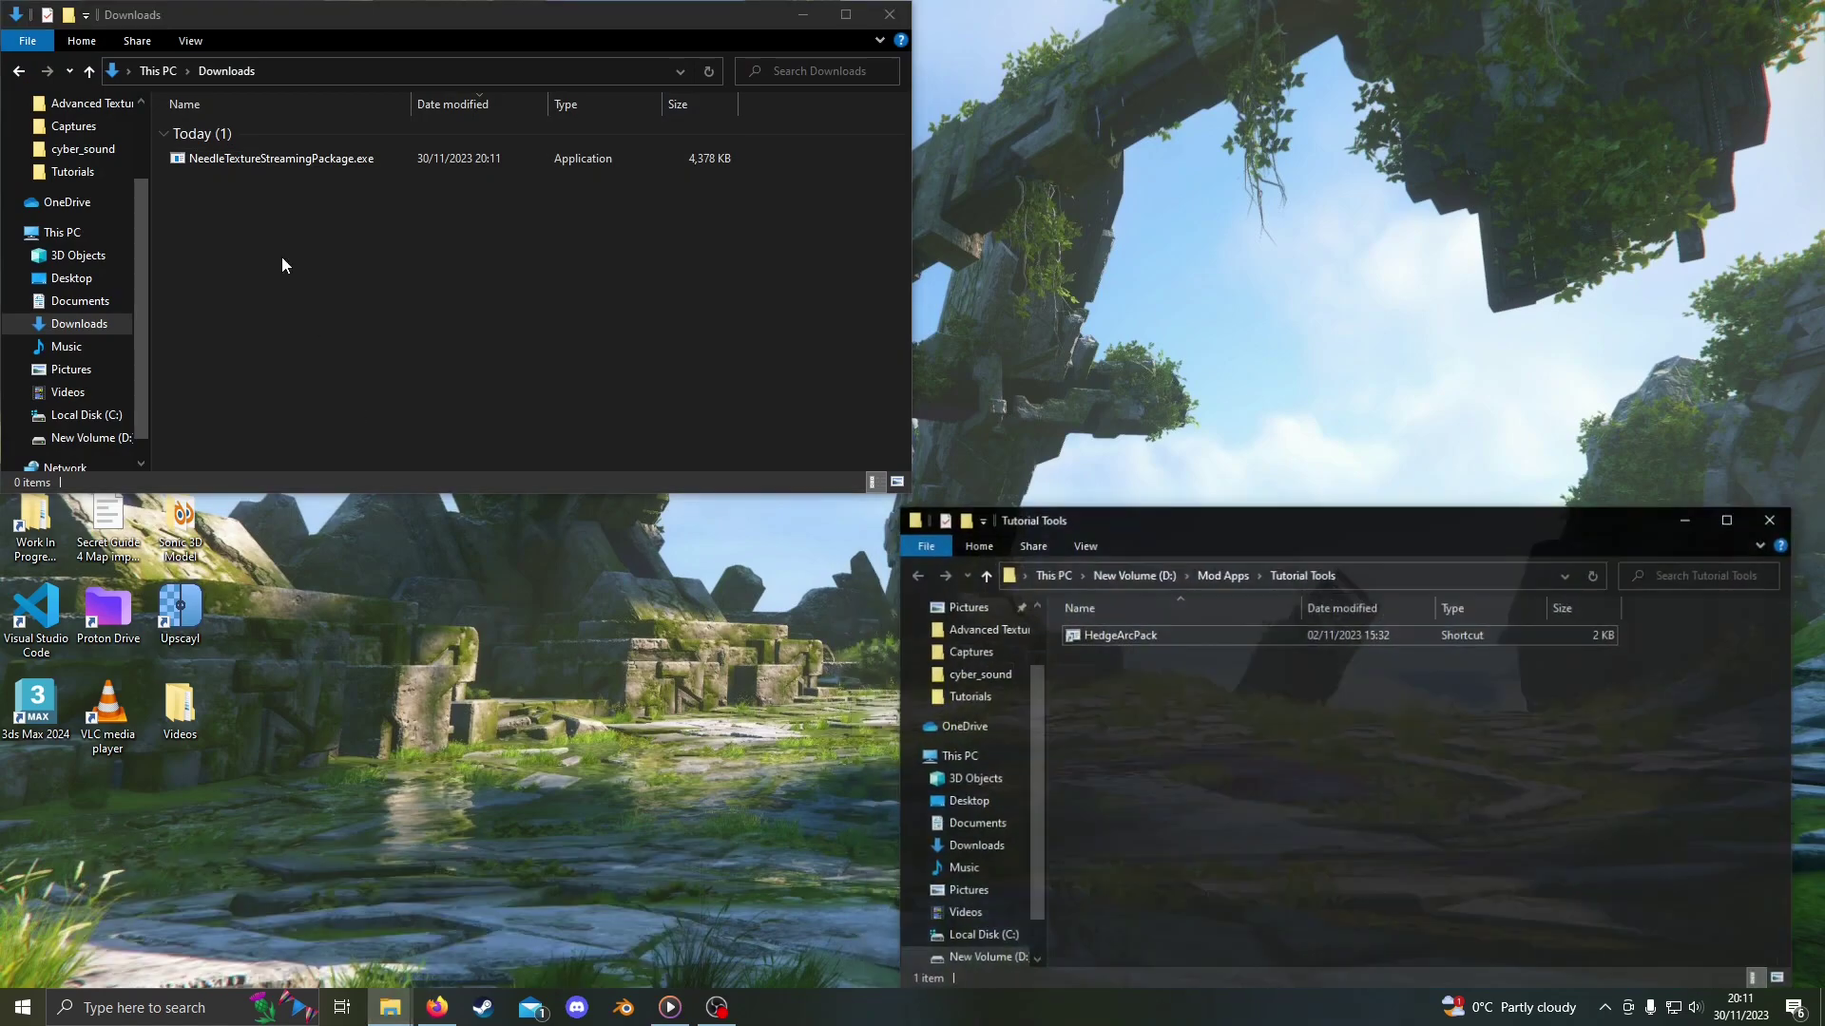
{"action": "left_click_drag", "start_coordinate": [269, 163], "coordinate": [1236, 779]}
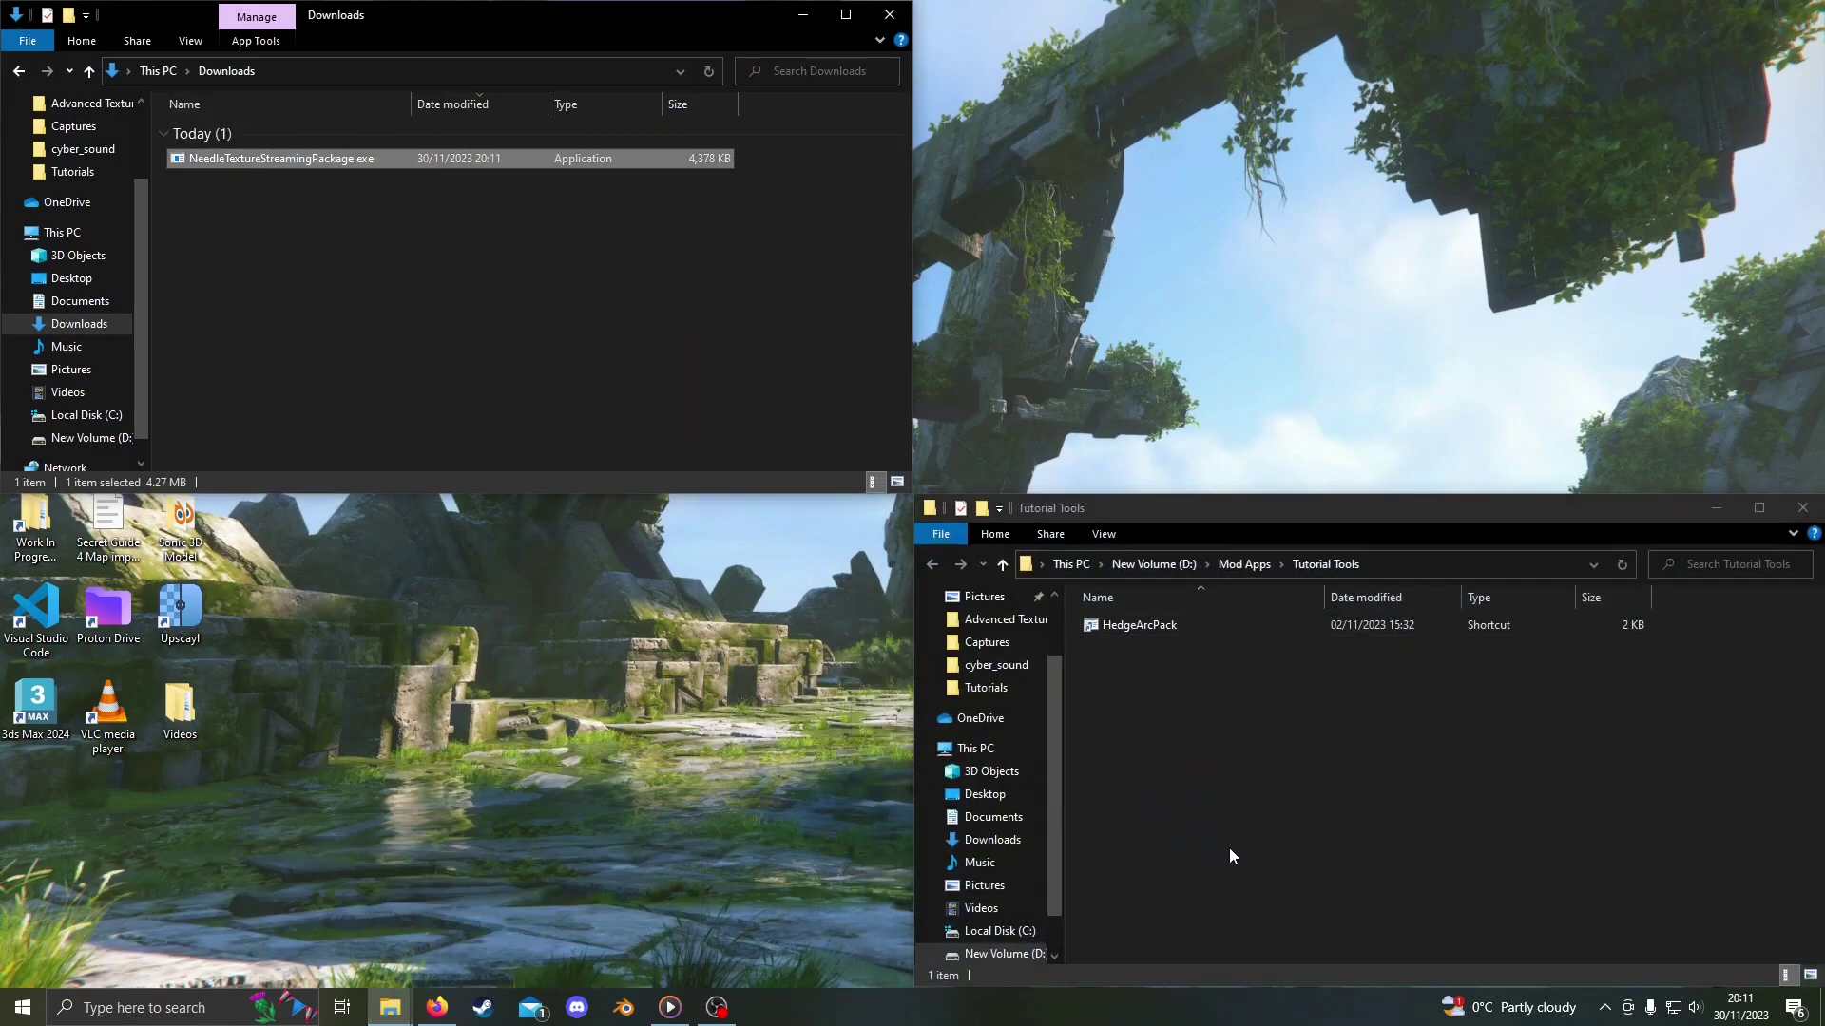
{"action": "left_click", "coordinate": [889, 15]}
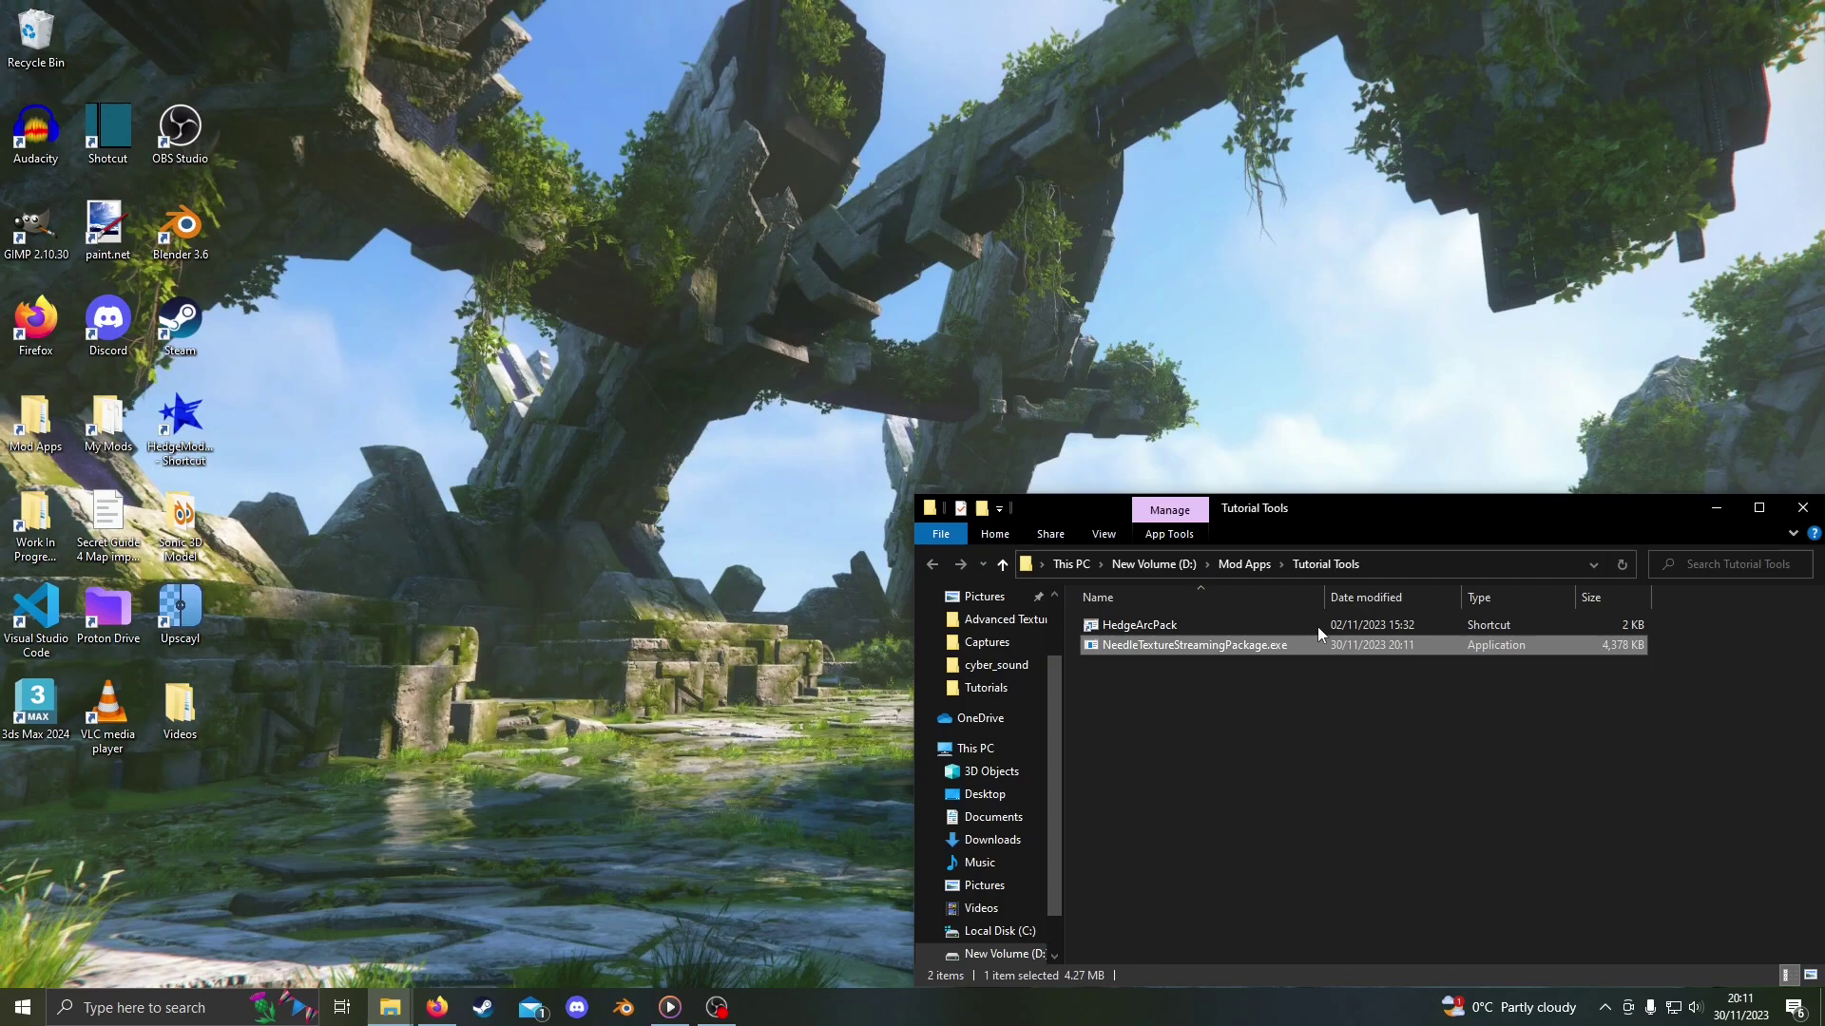
Create a new text document in Tutorial Tools named needle_texture_streaming_path.txt
{"action": "left_click", "coordinate": [1305, 721]}
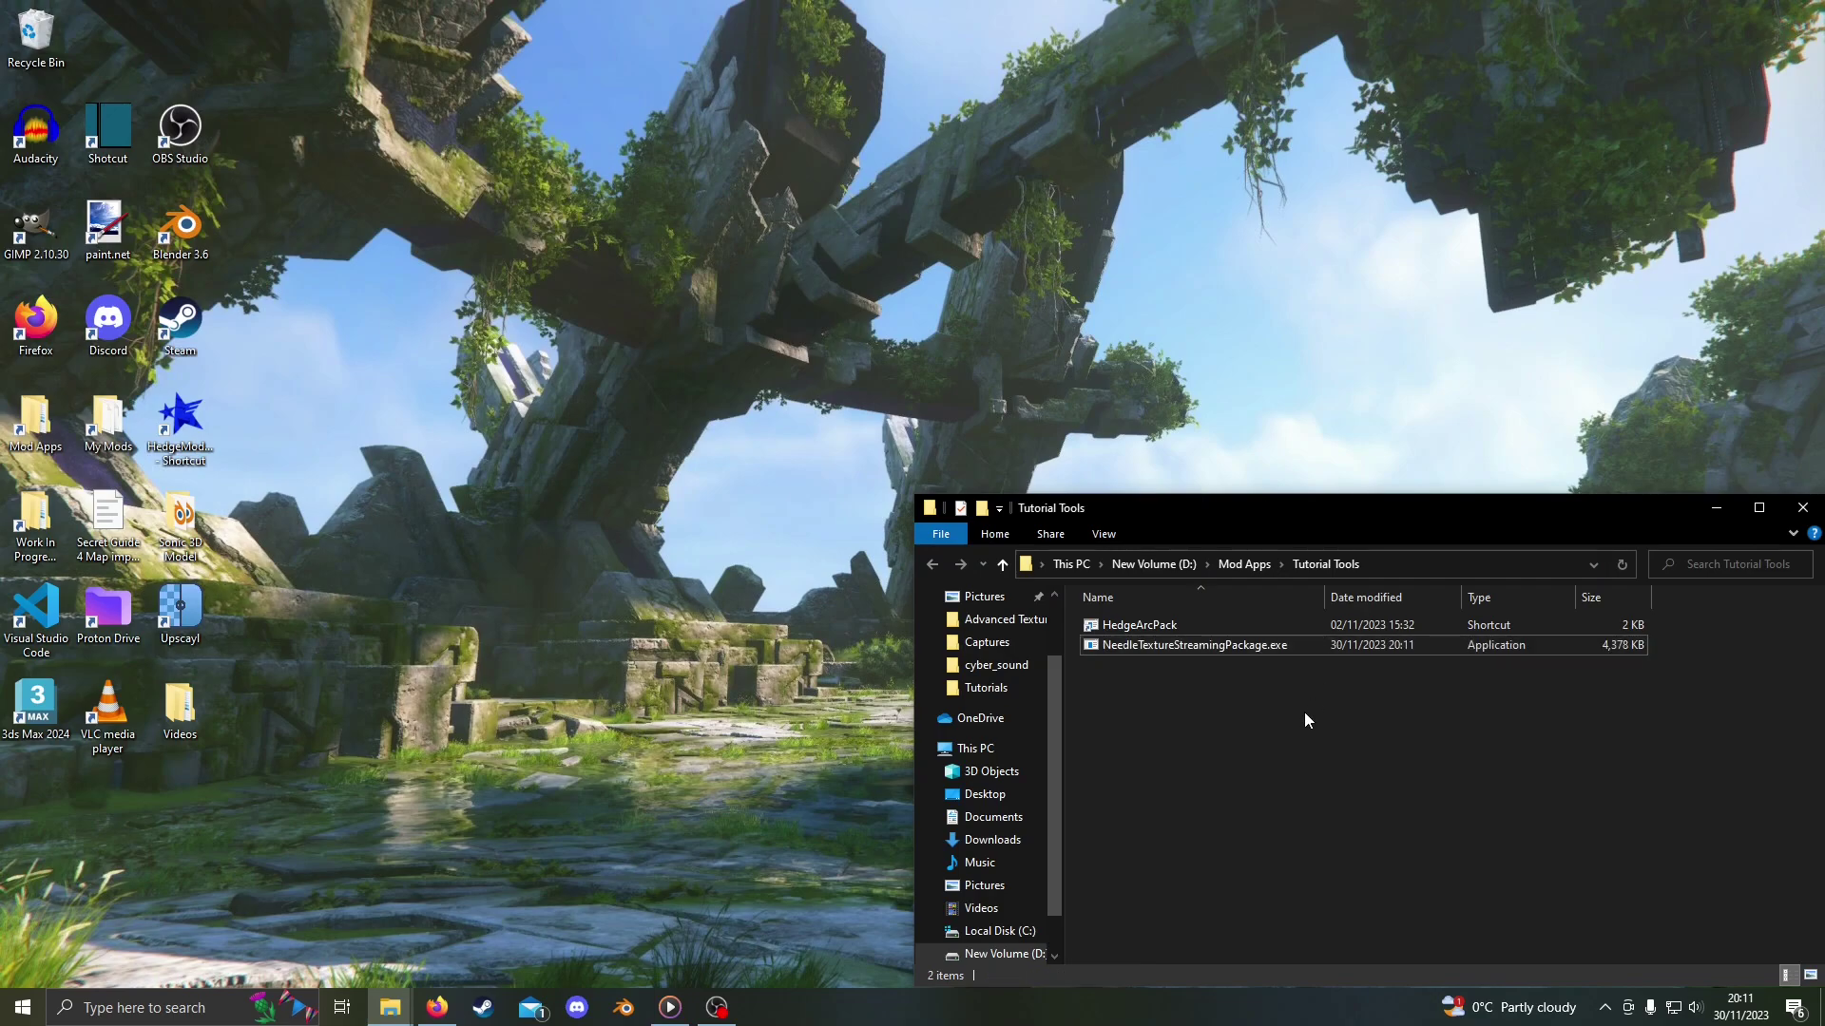
{"action": "right_click", "coordinate": [1305, 719]}
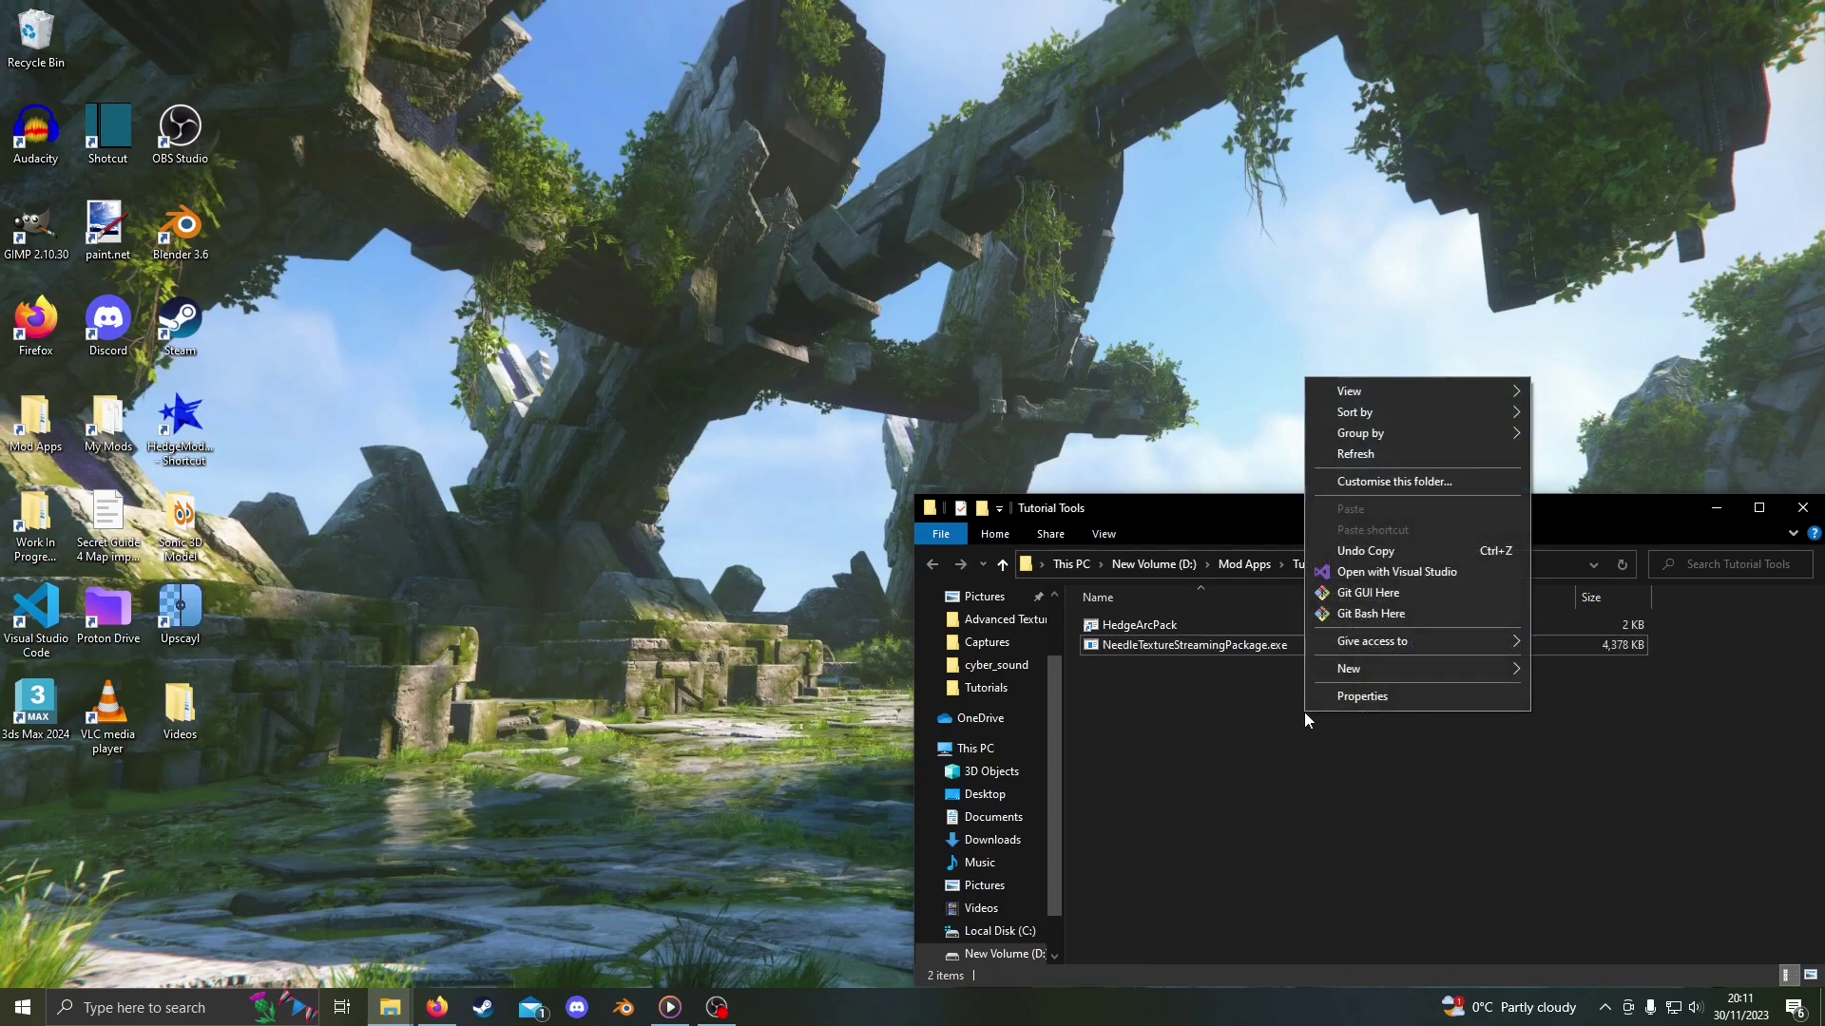
{"action": "mouse_move", "coordinate": [1370, 673]}
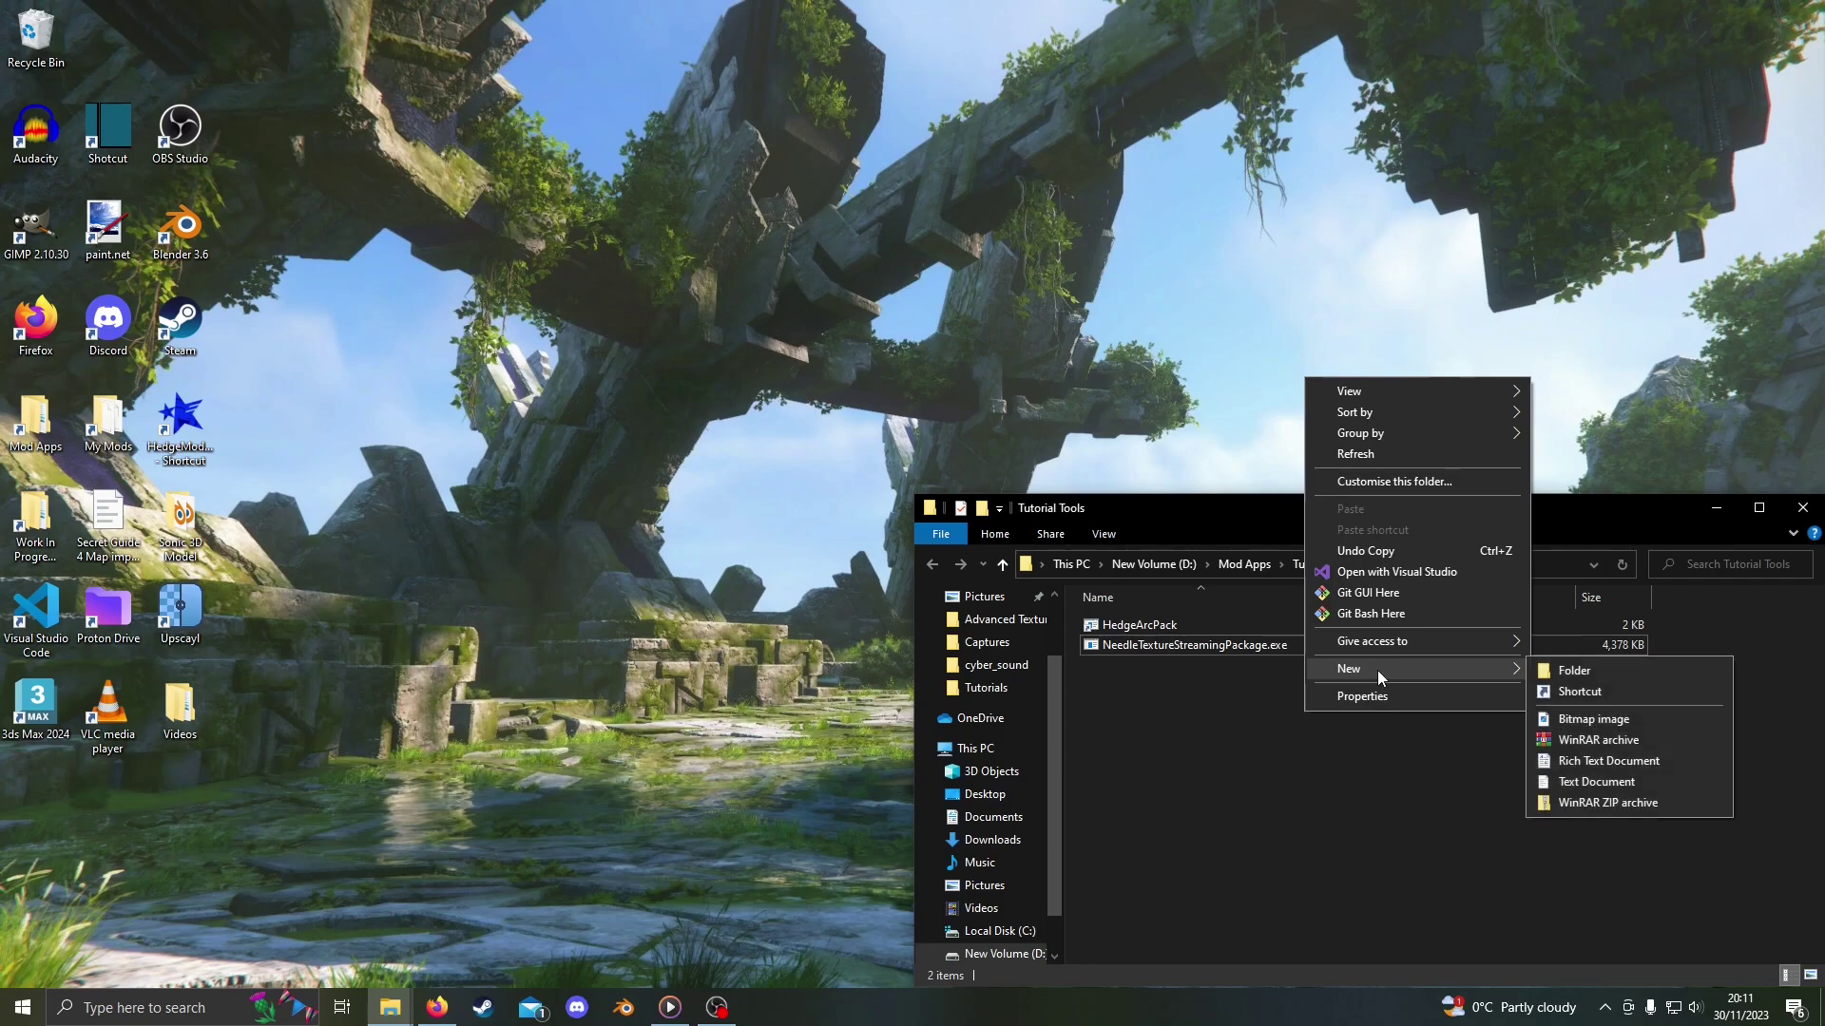
{"action": "left_click", "coordinate": [1616, 783]}
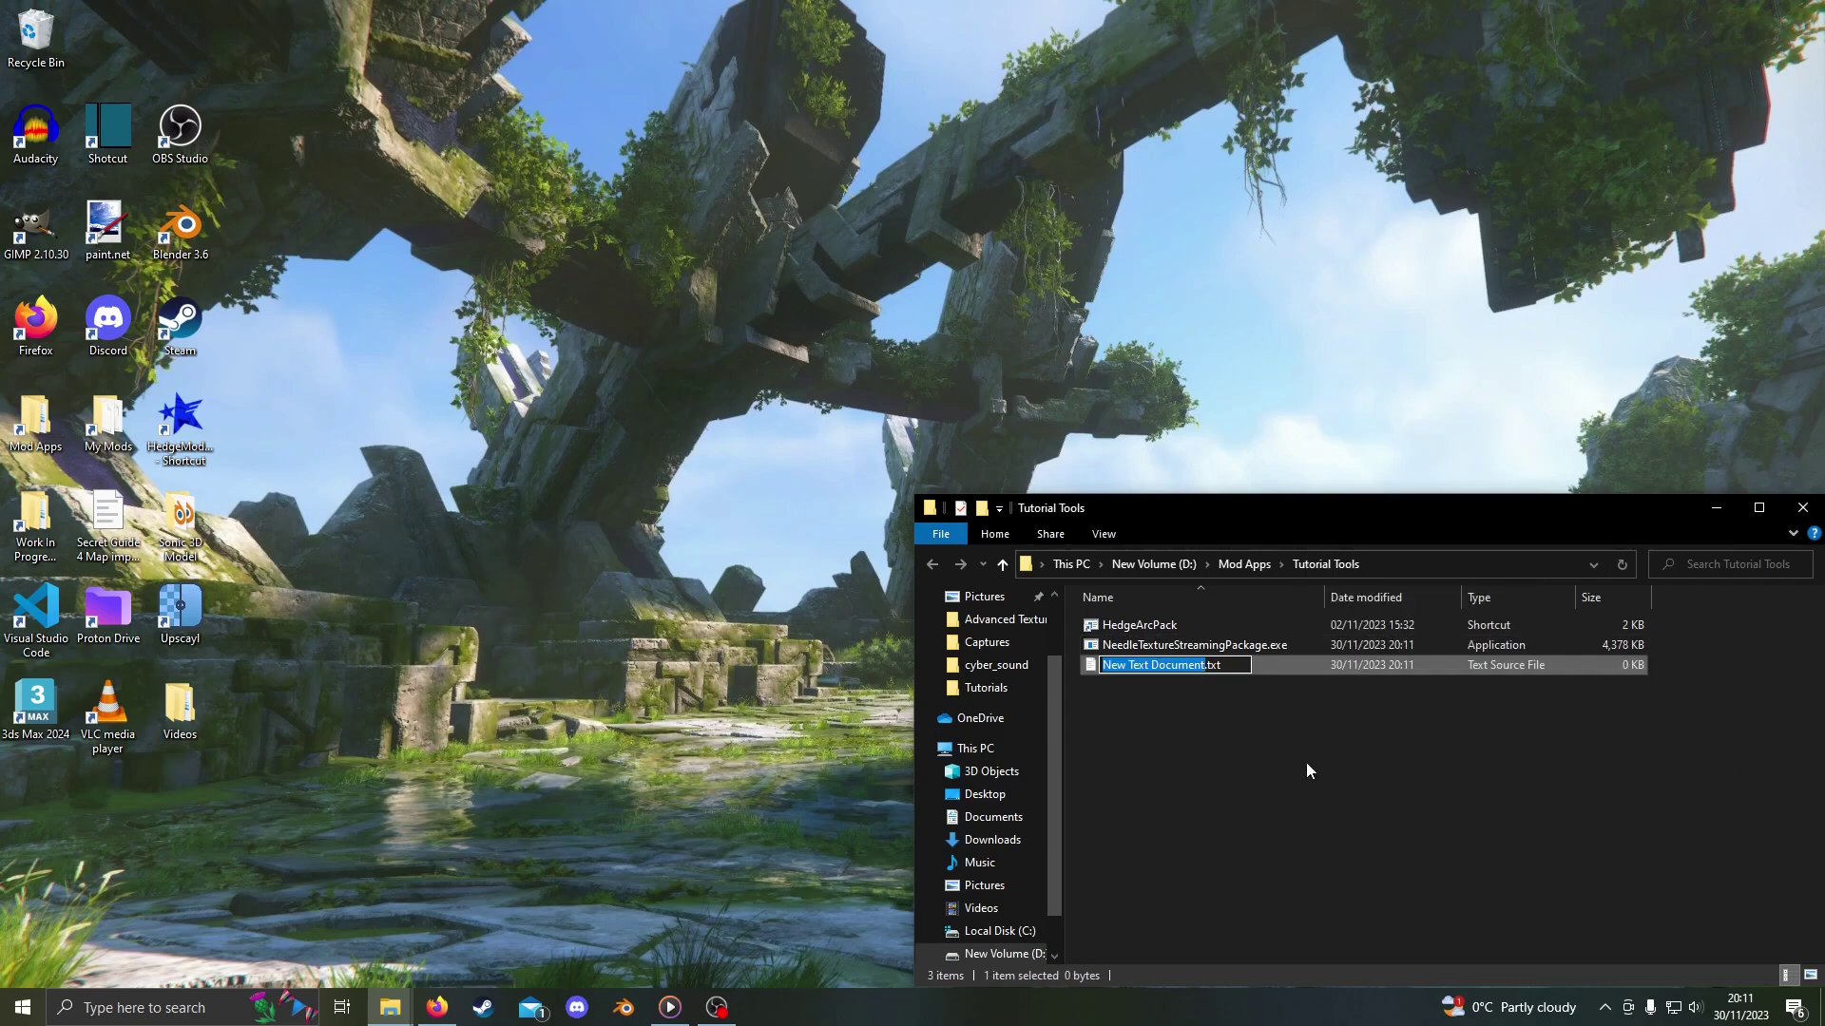
{"action": "type", "text": "need"}
{"action": "type", "text": "le_te"}
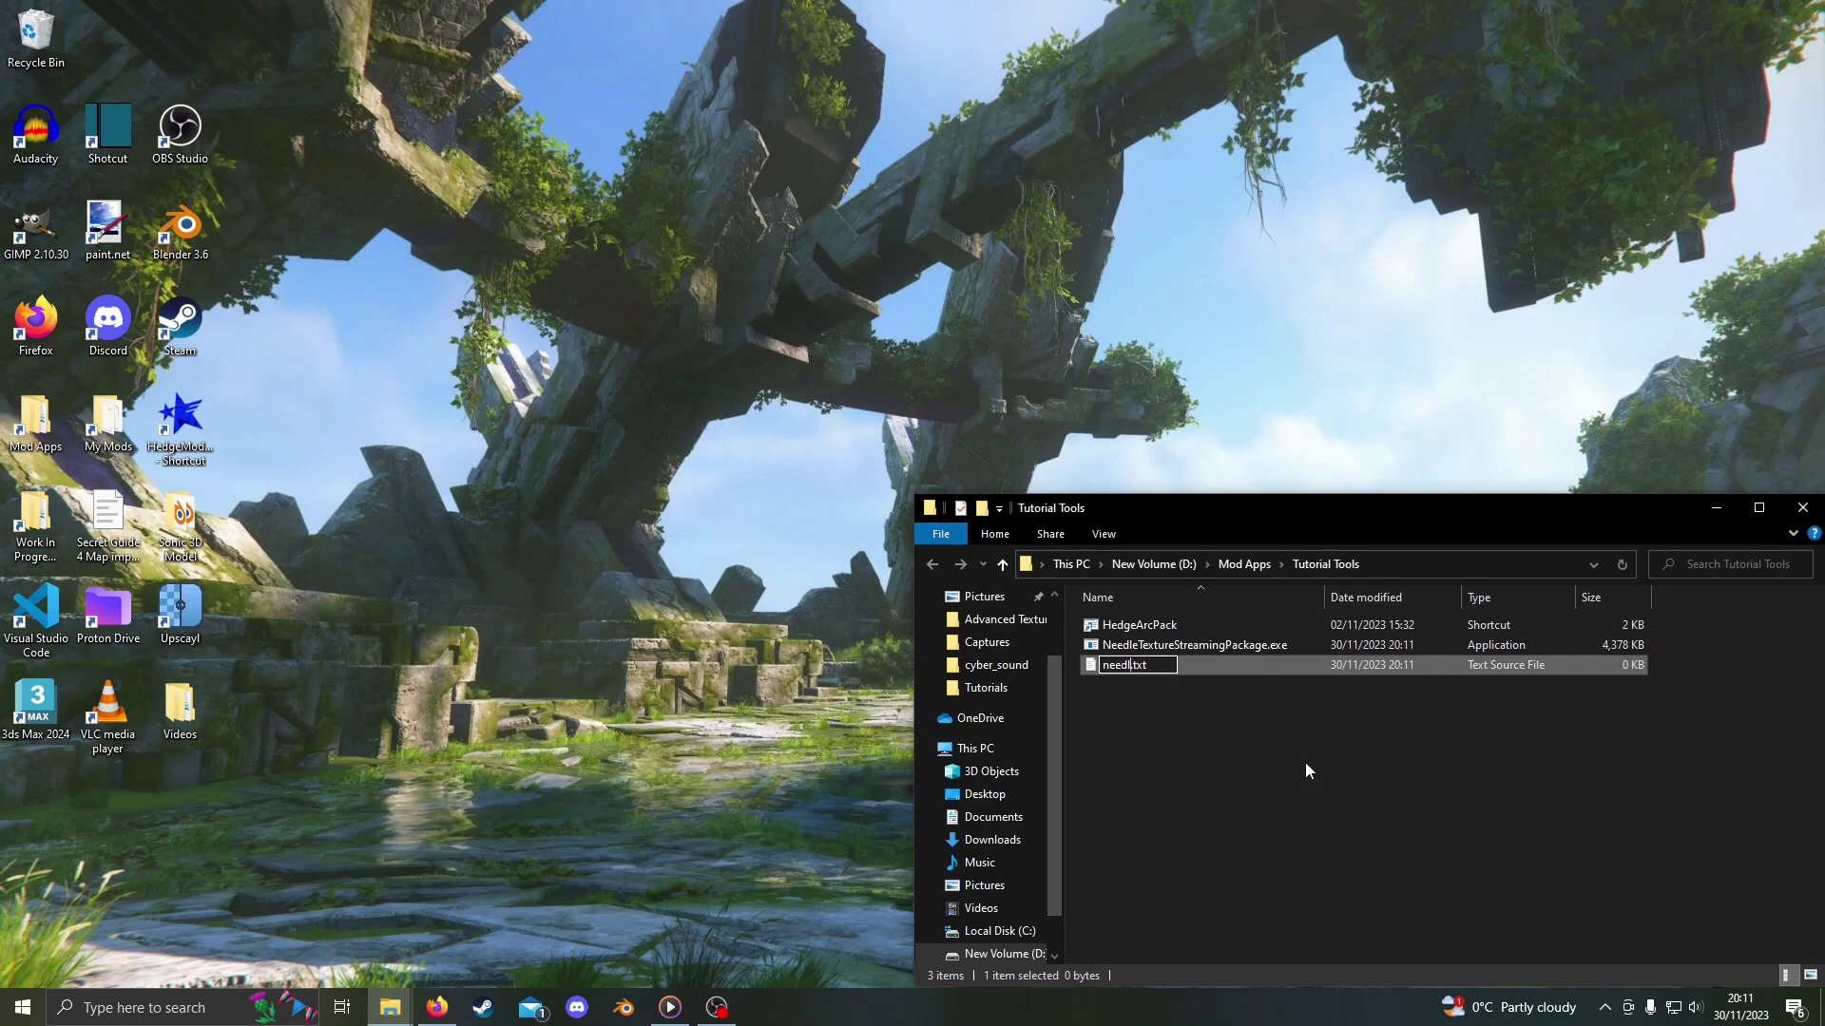
{"action": "type", "text": "xture_sd"}
{"action": "key", "text": "BackSpace"}
{"action": "type", "text": "treaming_path"}
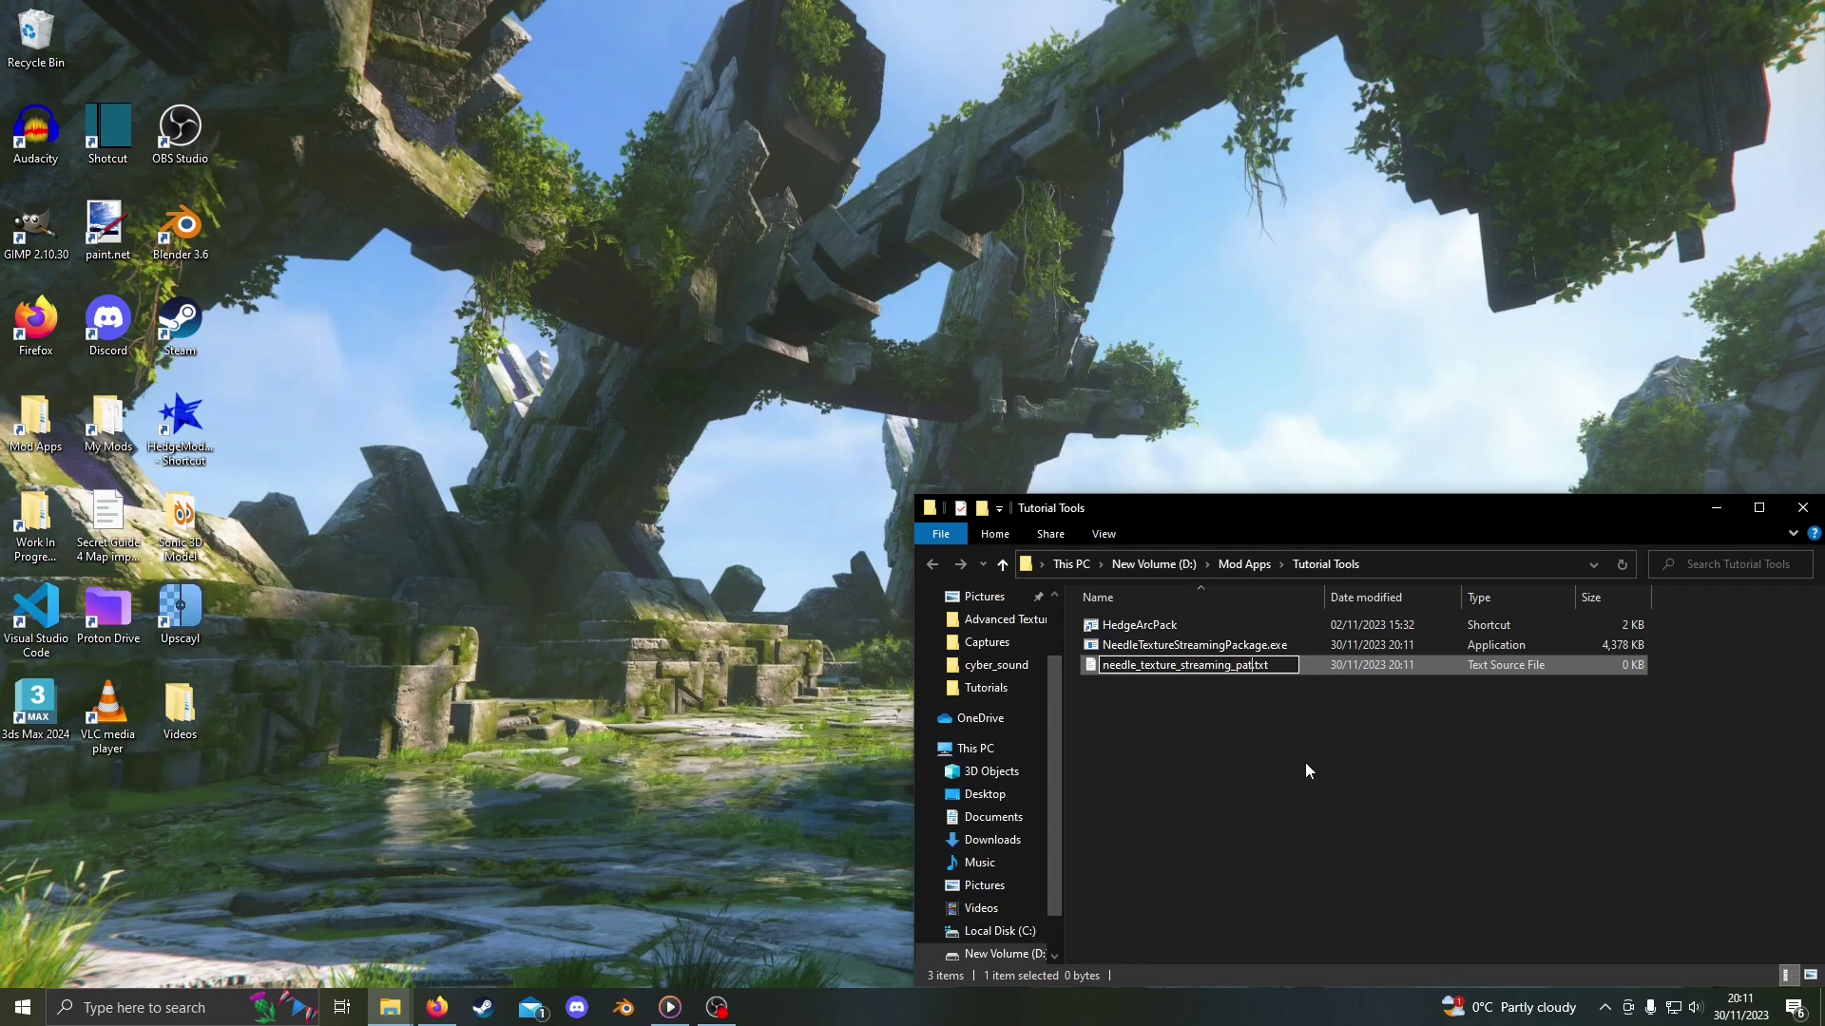
{"action": "key", "text": "Return"}
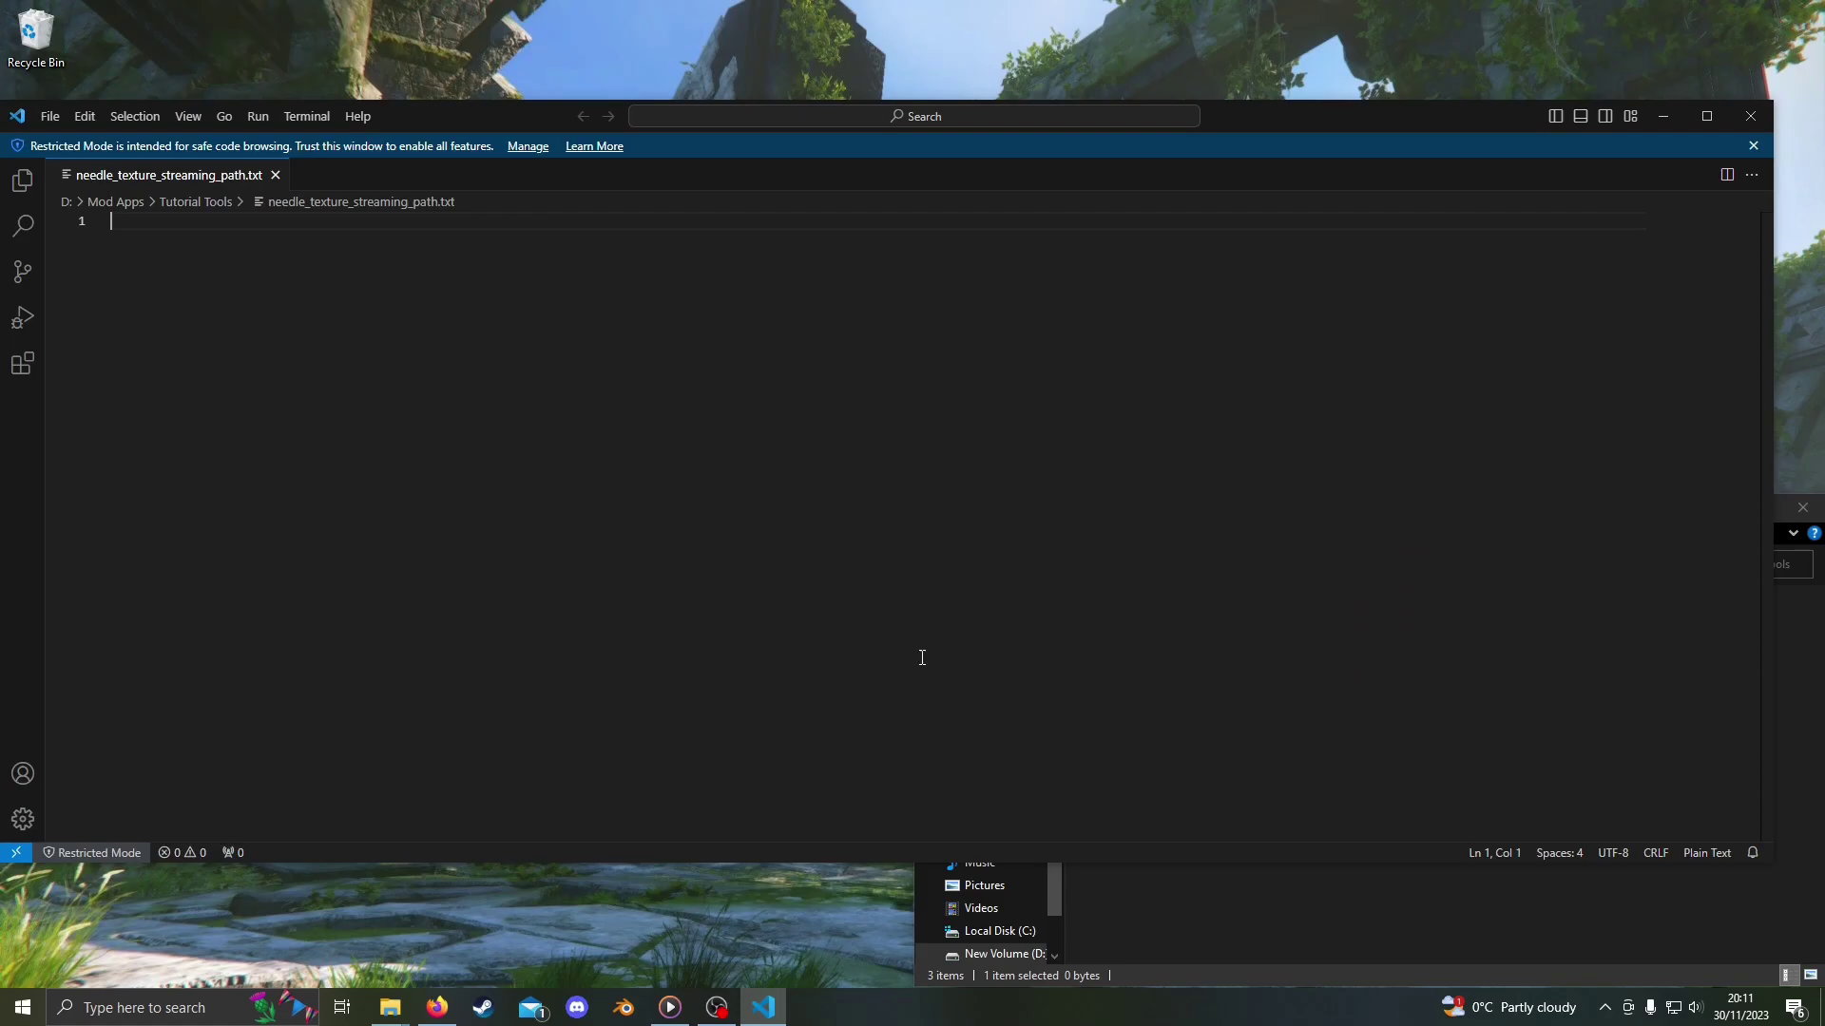
Browse the SonicFrontiers folder to image\x64\raw\texture_streaming
{"action": "mouse_move", "coordinate": [390, 1006]}
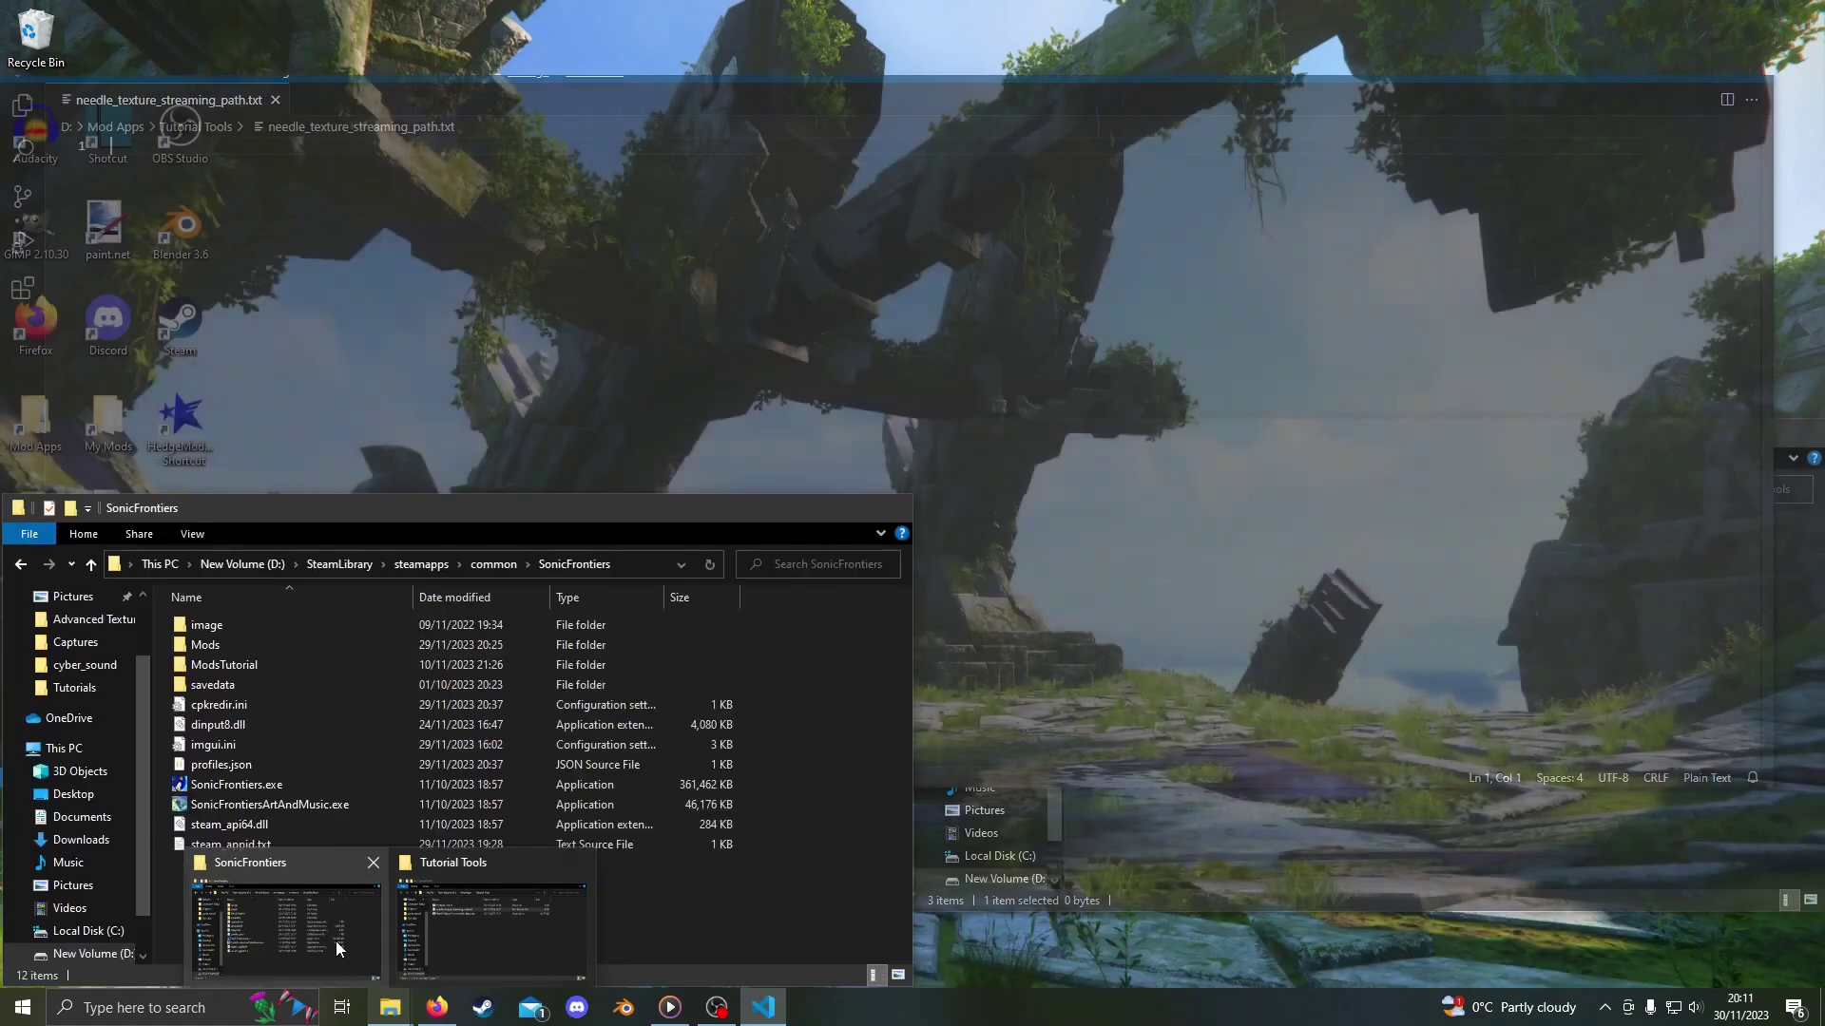
{"action": "left_click", "coordinate": [336, 943]}
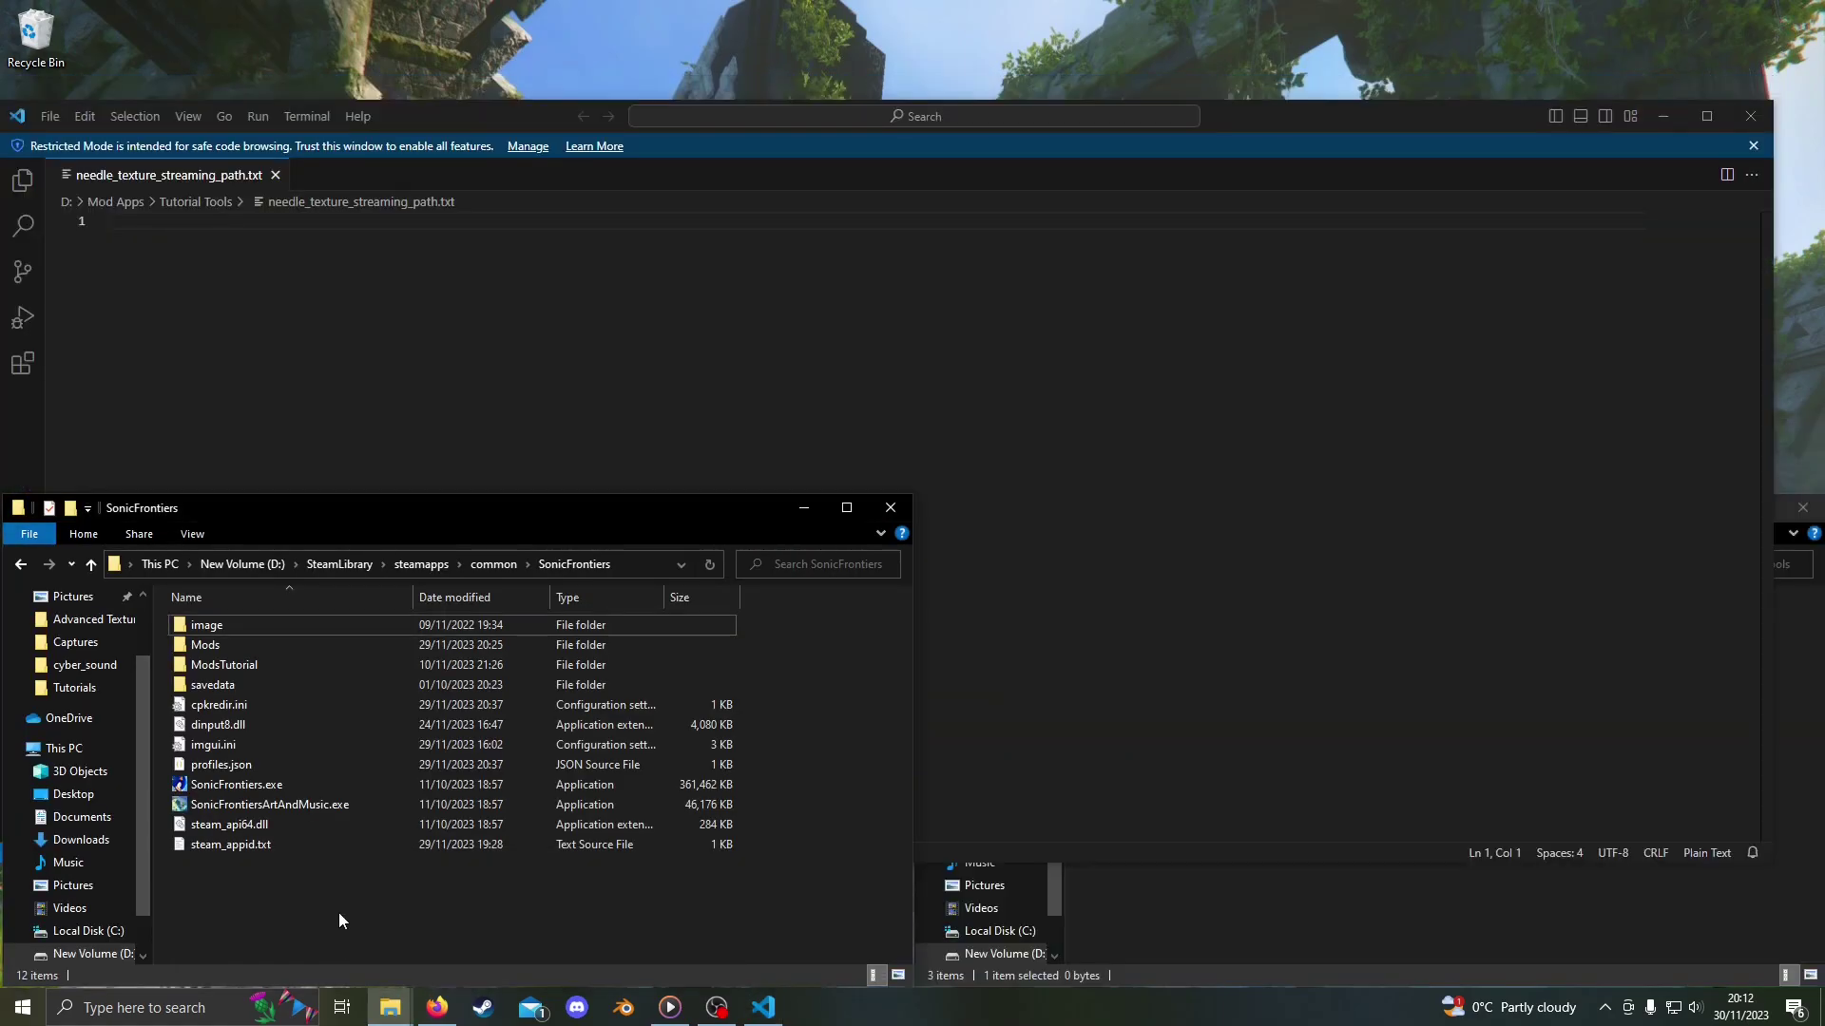
{"action": "double_click", "coordinate": [240, 623]}
{"action": "double_click", "coordinate": [241, 622]}
{"action": "double_click", "coordinate": [239, 625]}
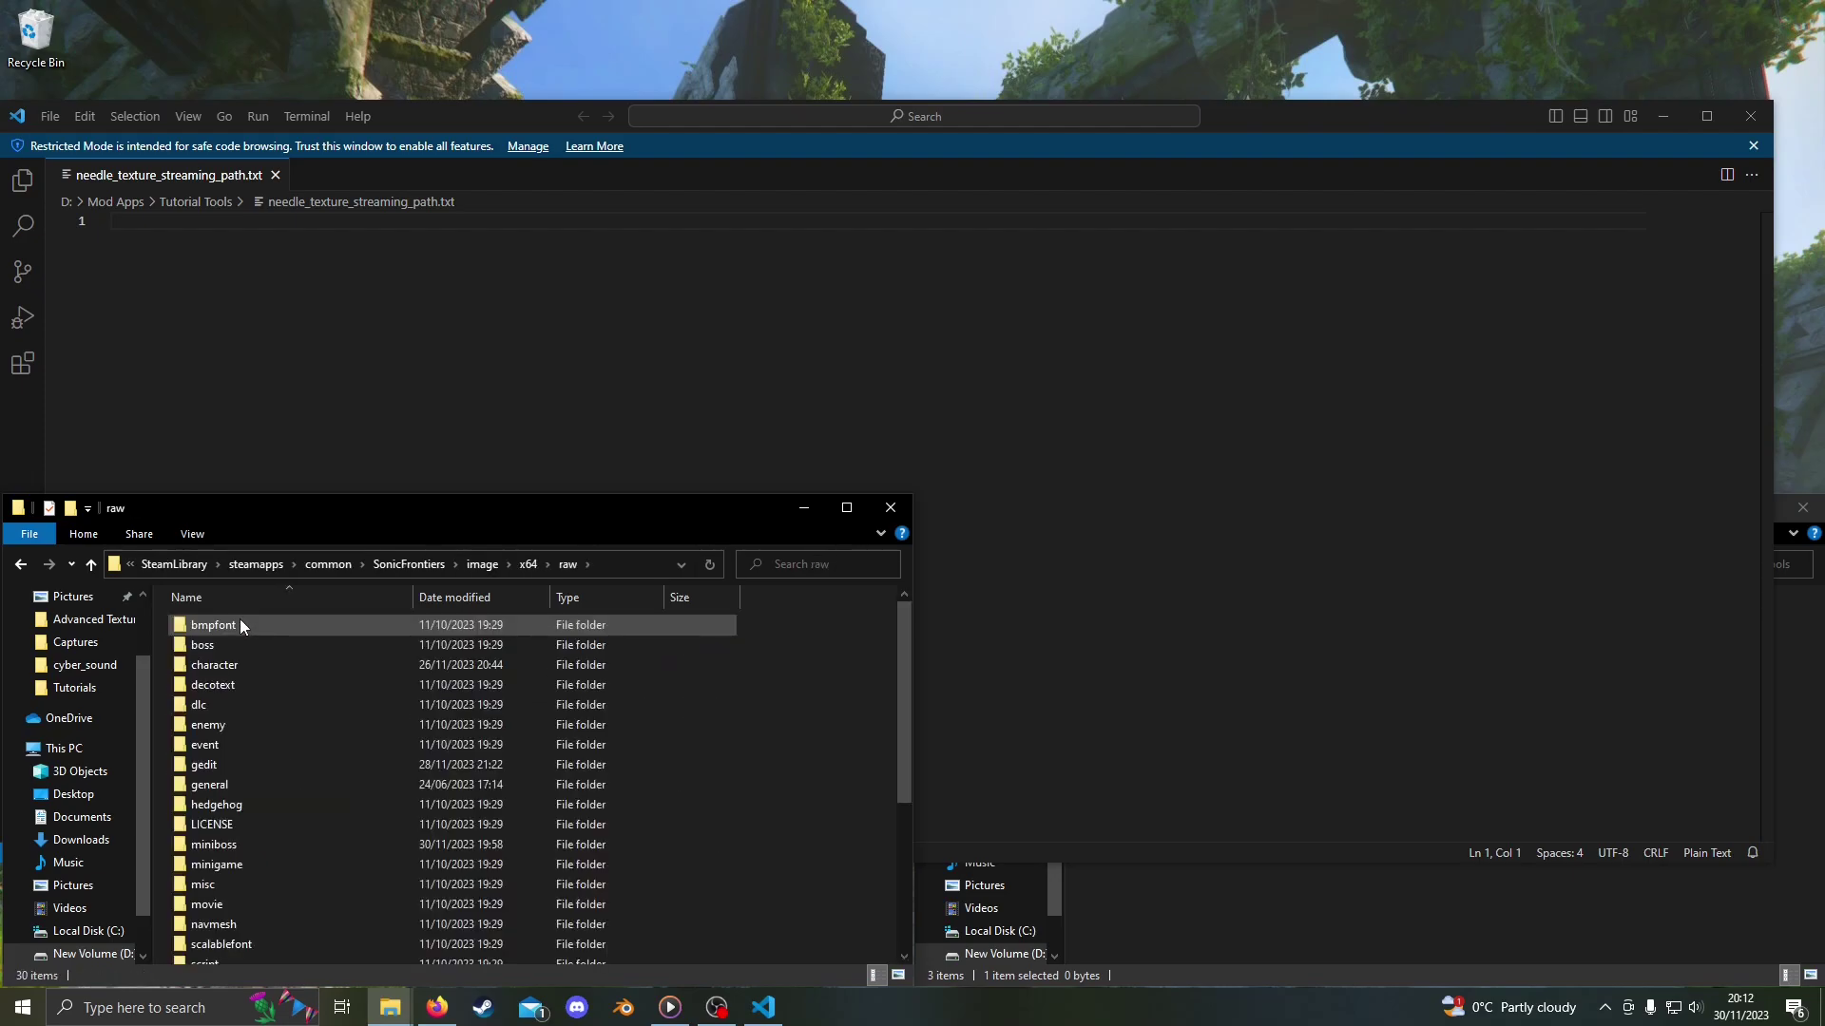
{"action": "scroll", "coordinate": [281, 751], "scroll_direction": "down", "scroll_amount": 4}
{"action": "double_click", "coordinate": [264, 813]}
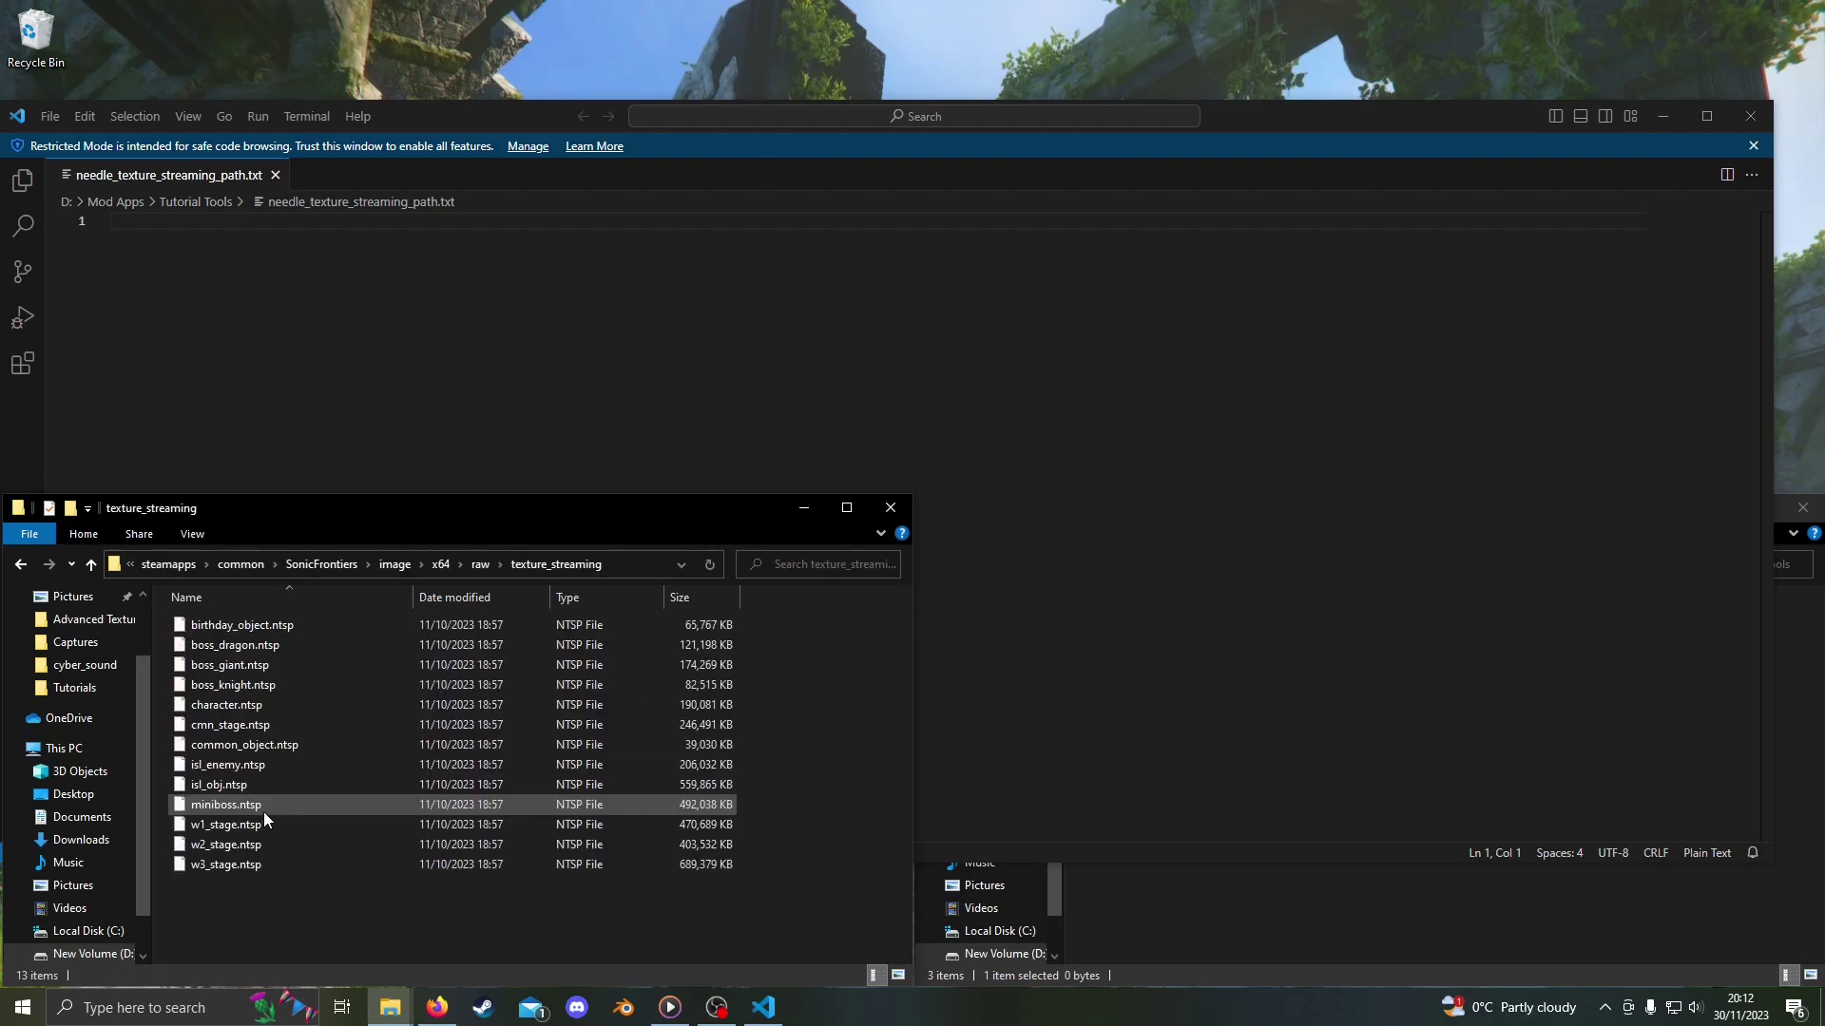
Paste the texture_streaming folder path into the text file, save it, and close VS Code
{"action": "left_click", "coordinate": [643, 555]}
{"action": "key", "text": "ctrl+c"}
{"action": "left_click", "coordinate": [525, 407]}
{"action": "key", "text": "ctrl+v"}
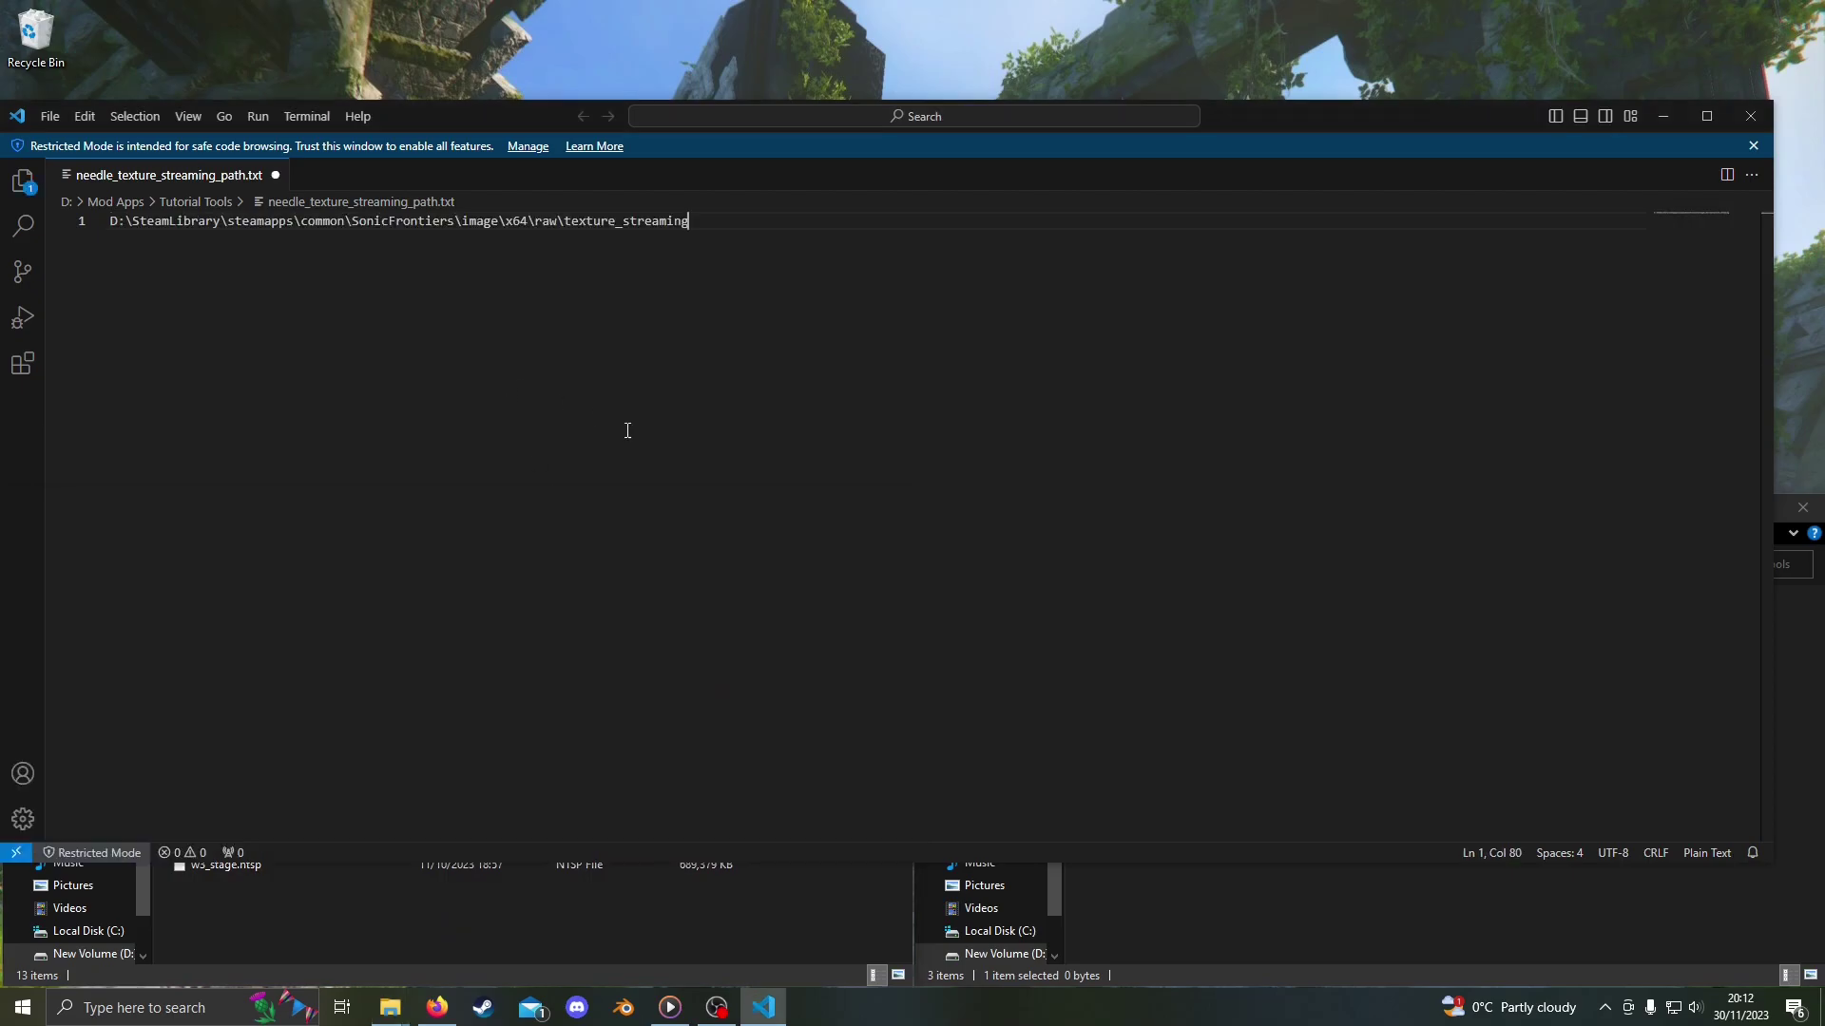
{"action": "key", "text": "ctrl+s"}
{"action": "left_click", "coordinate": [1746, 114]}
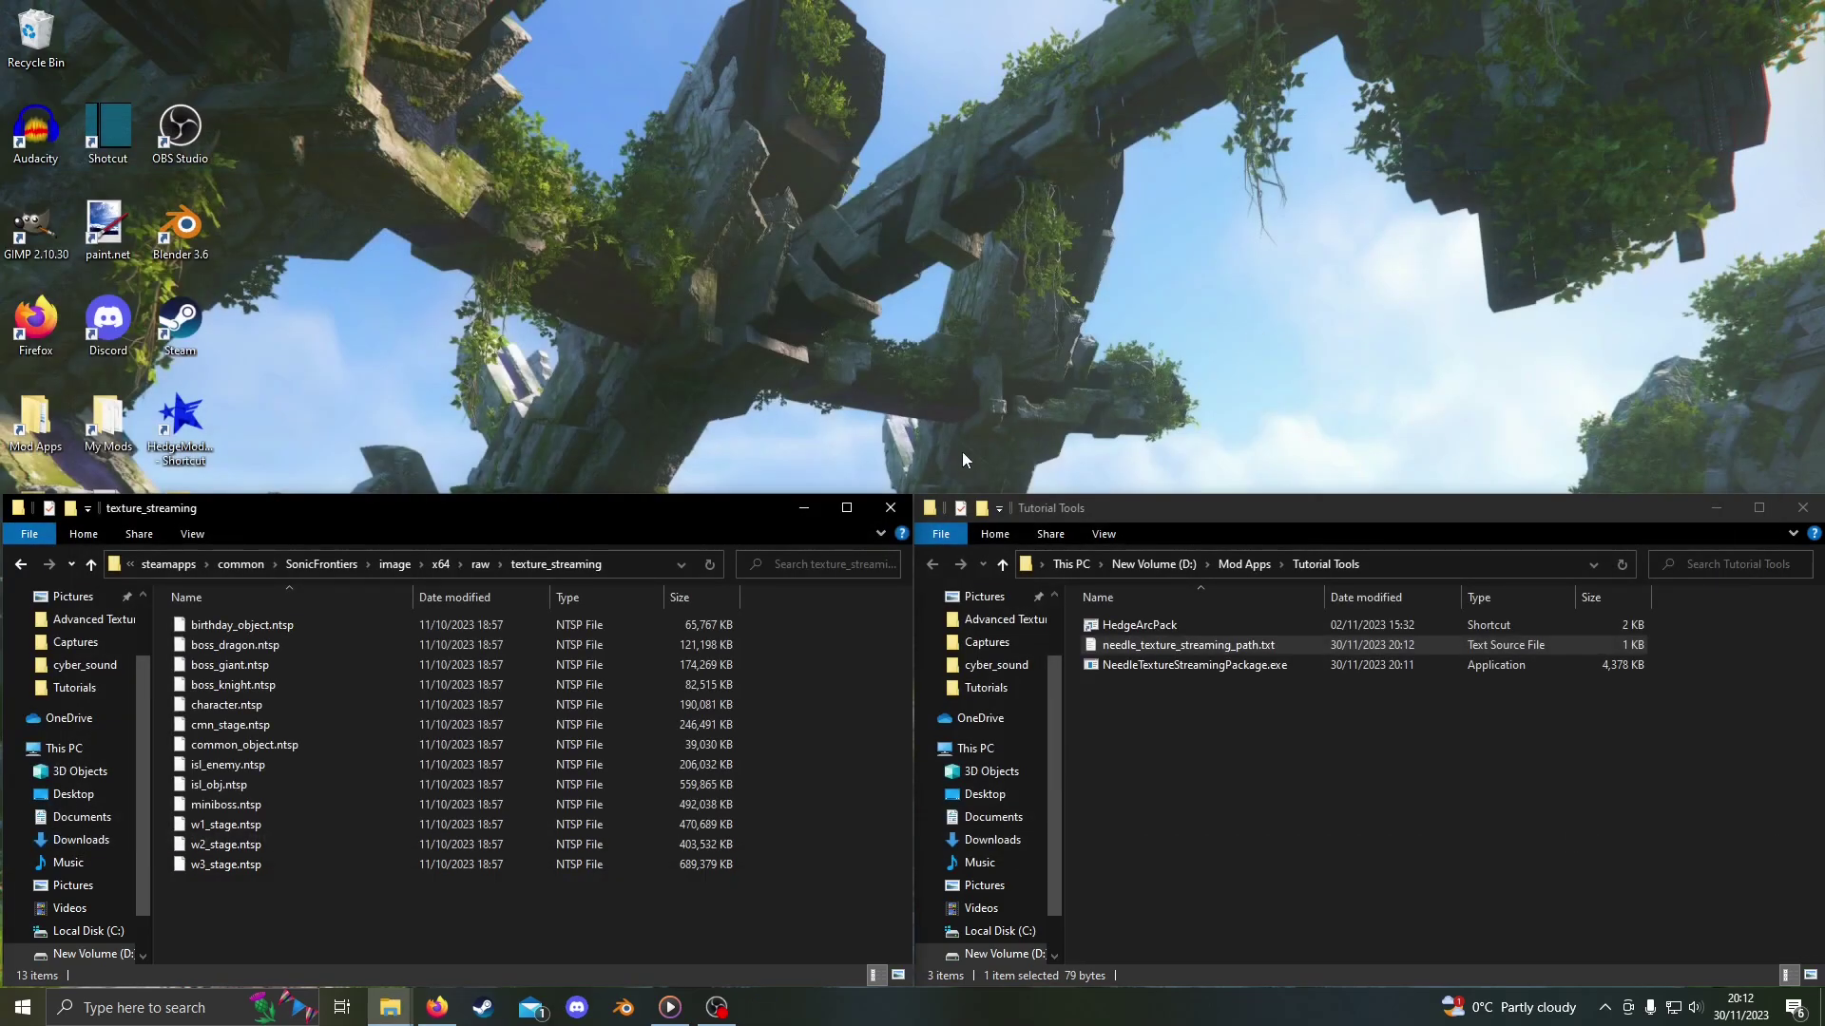
Open Mod Tutorial 4's containing folder from Hedge Mod Manager and enter its empty raw folder
{"action": "left_click", "coordinate": [892, 507]}
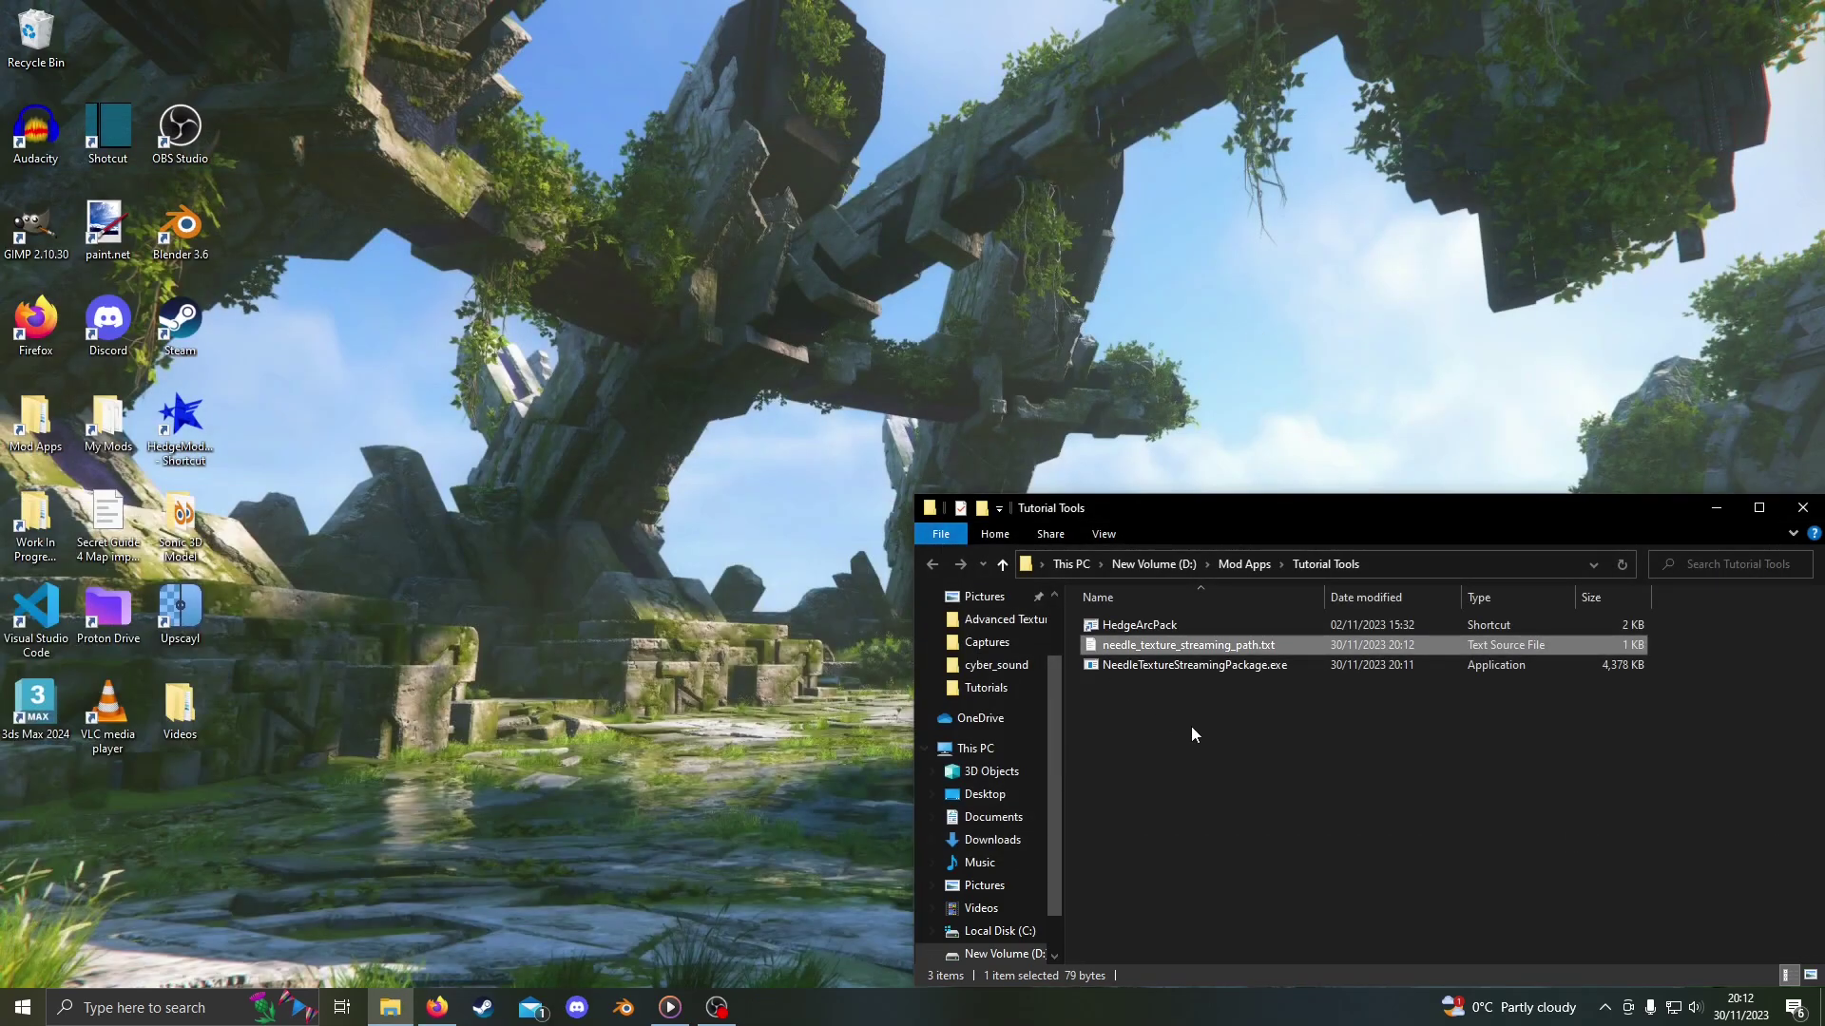
{"action": "left_click", "coordinate": [1241, 741]}
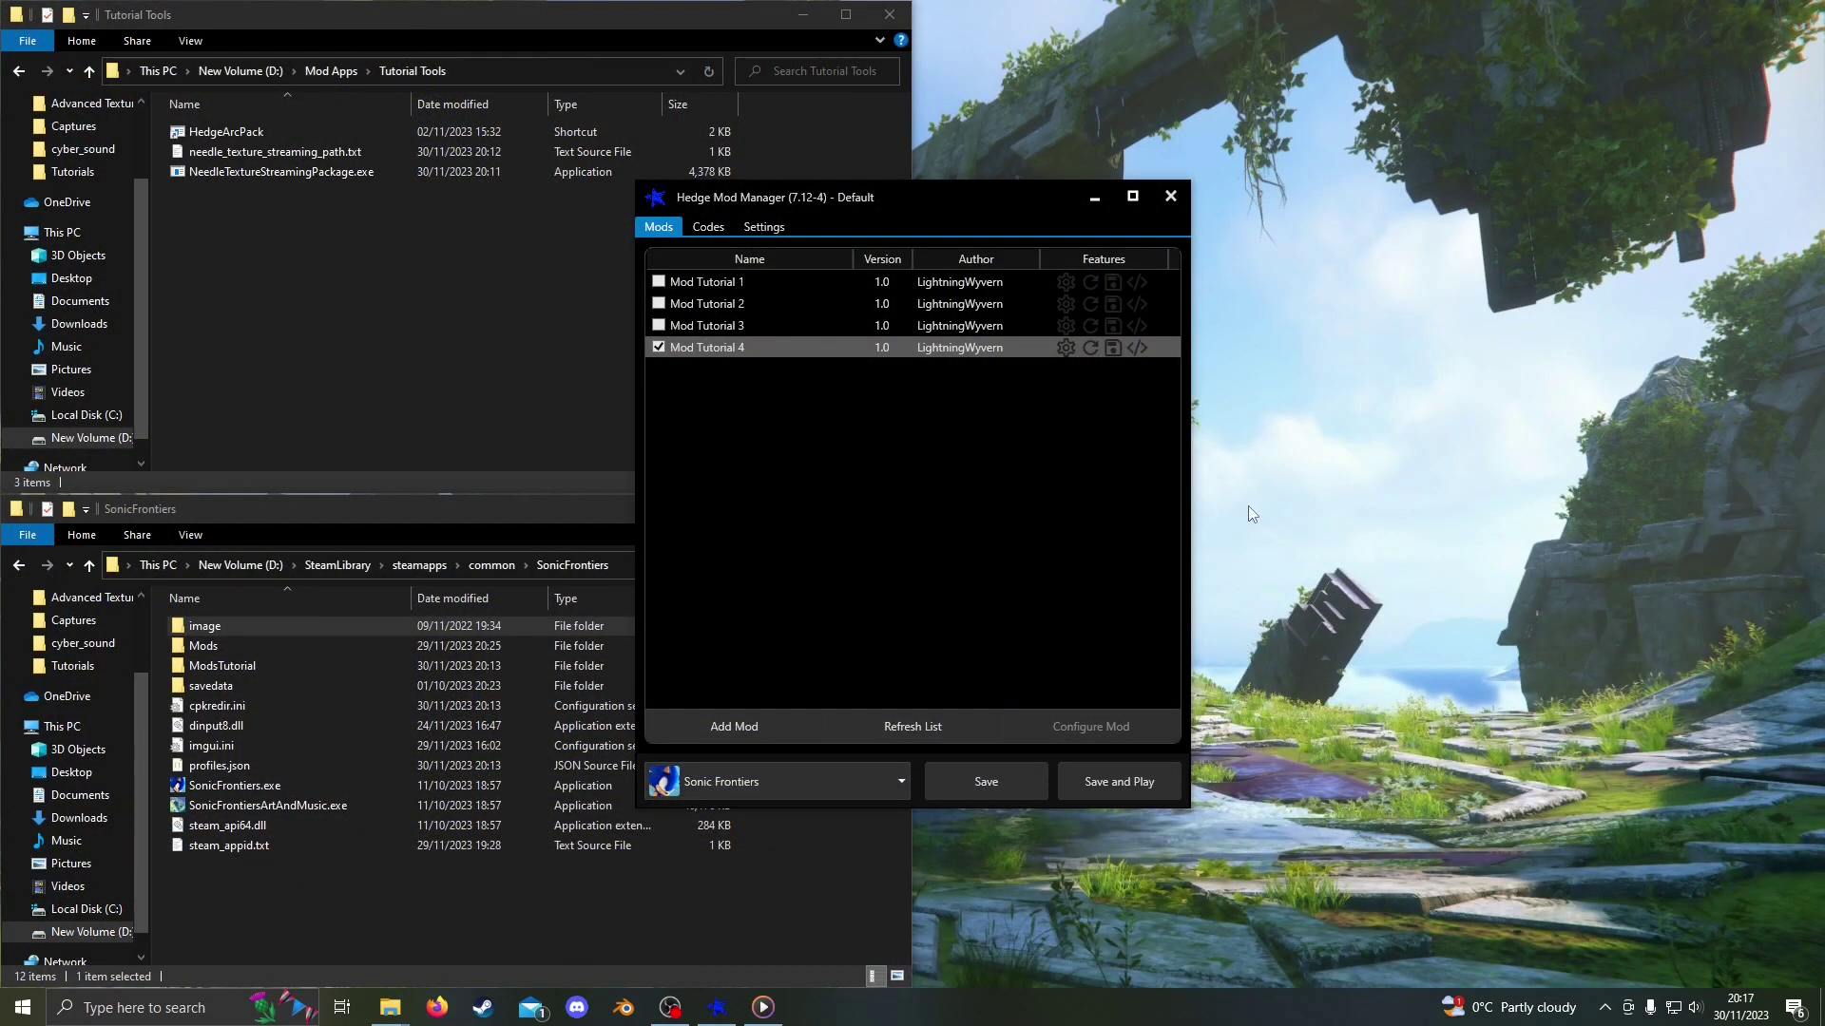
{"action": "right_click", "coordinate": [871, 350]}
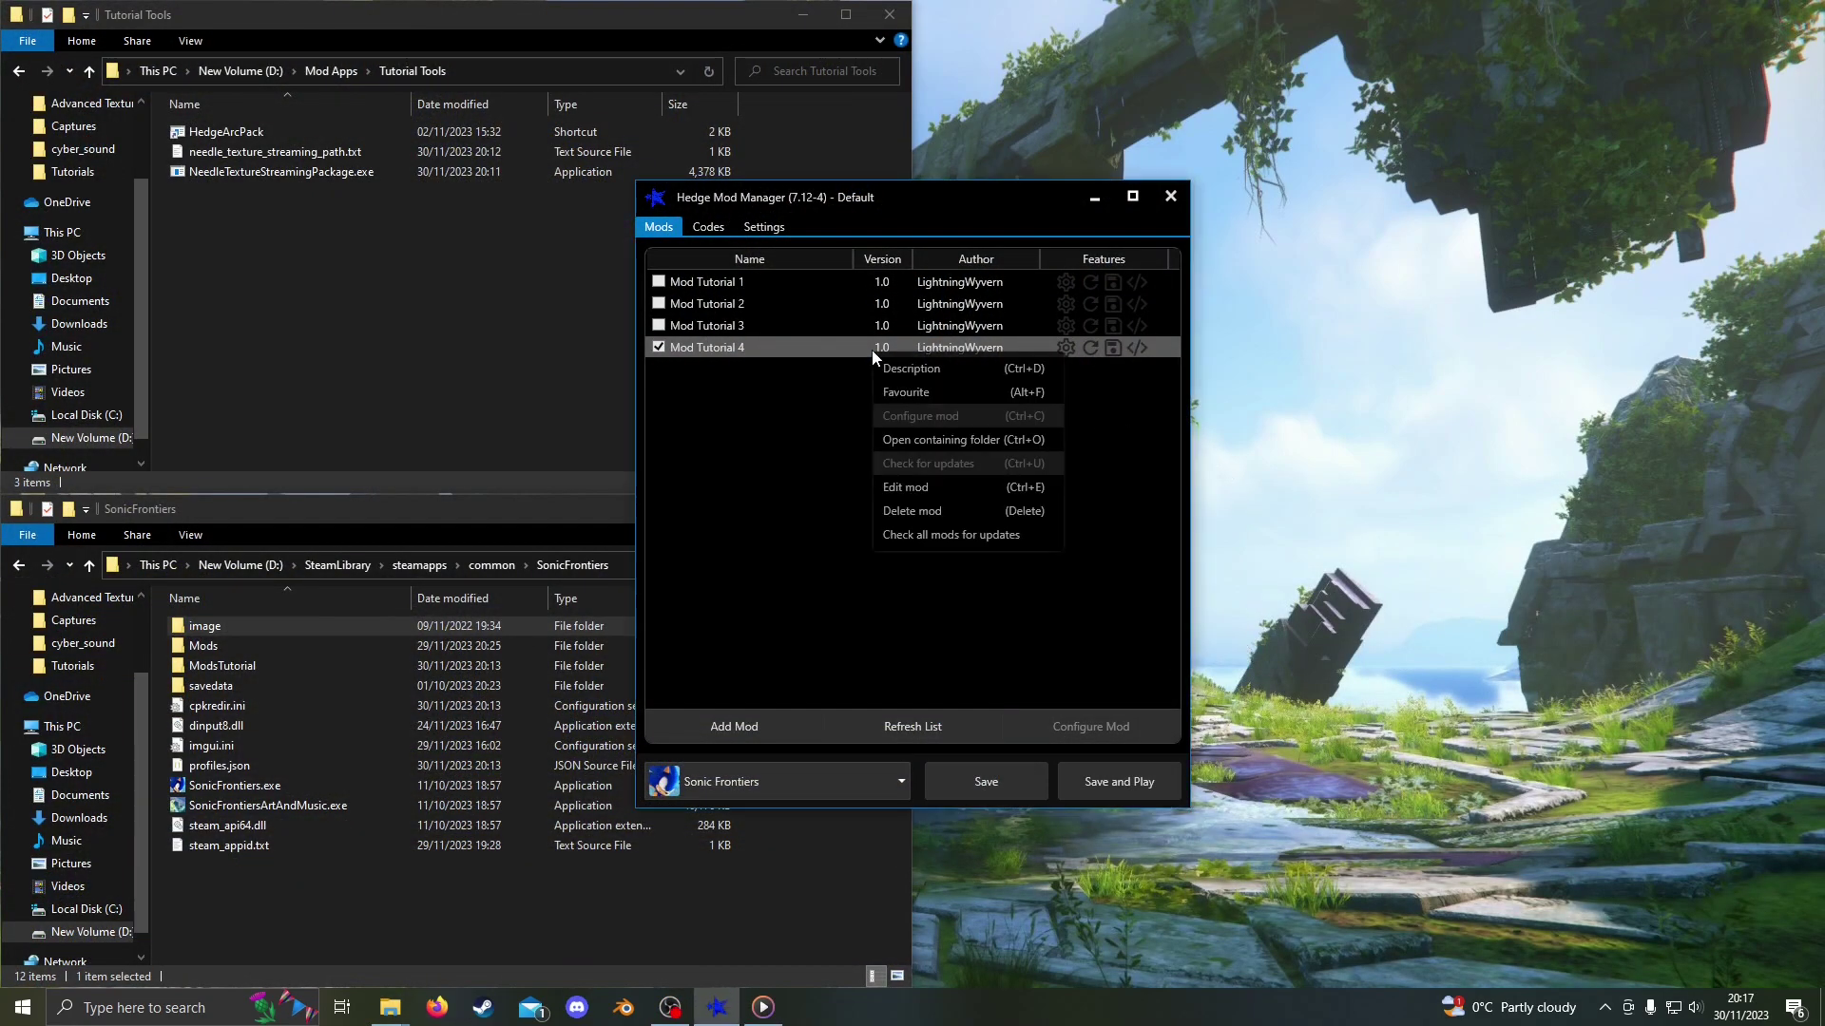
{"action": "left_click", "coordinate": [936, 439]}
{"action": "left_click_drag", "start_coordinate": [1197, 122], "coordinate": [1227, 509]}
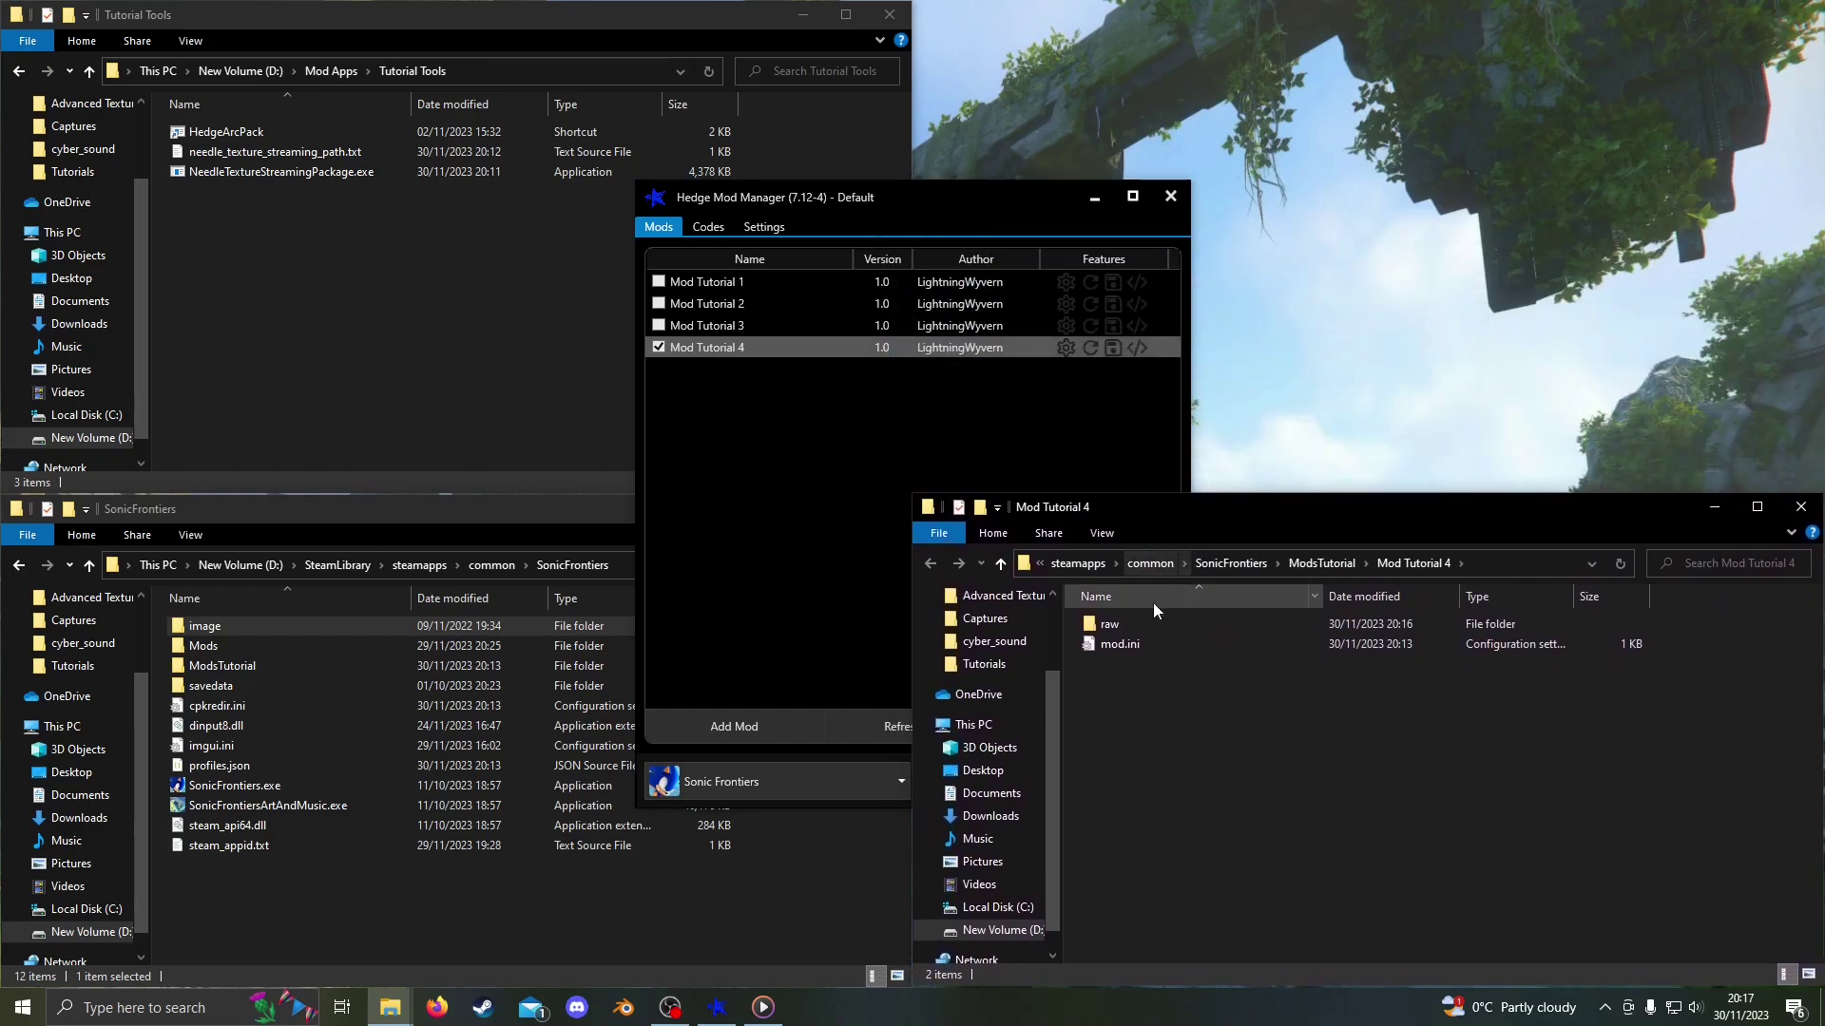
{"action": "left_click", "coordinate": [1127, 627]}
{"action": "double_click", "coordinate": [1127, 627]}
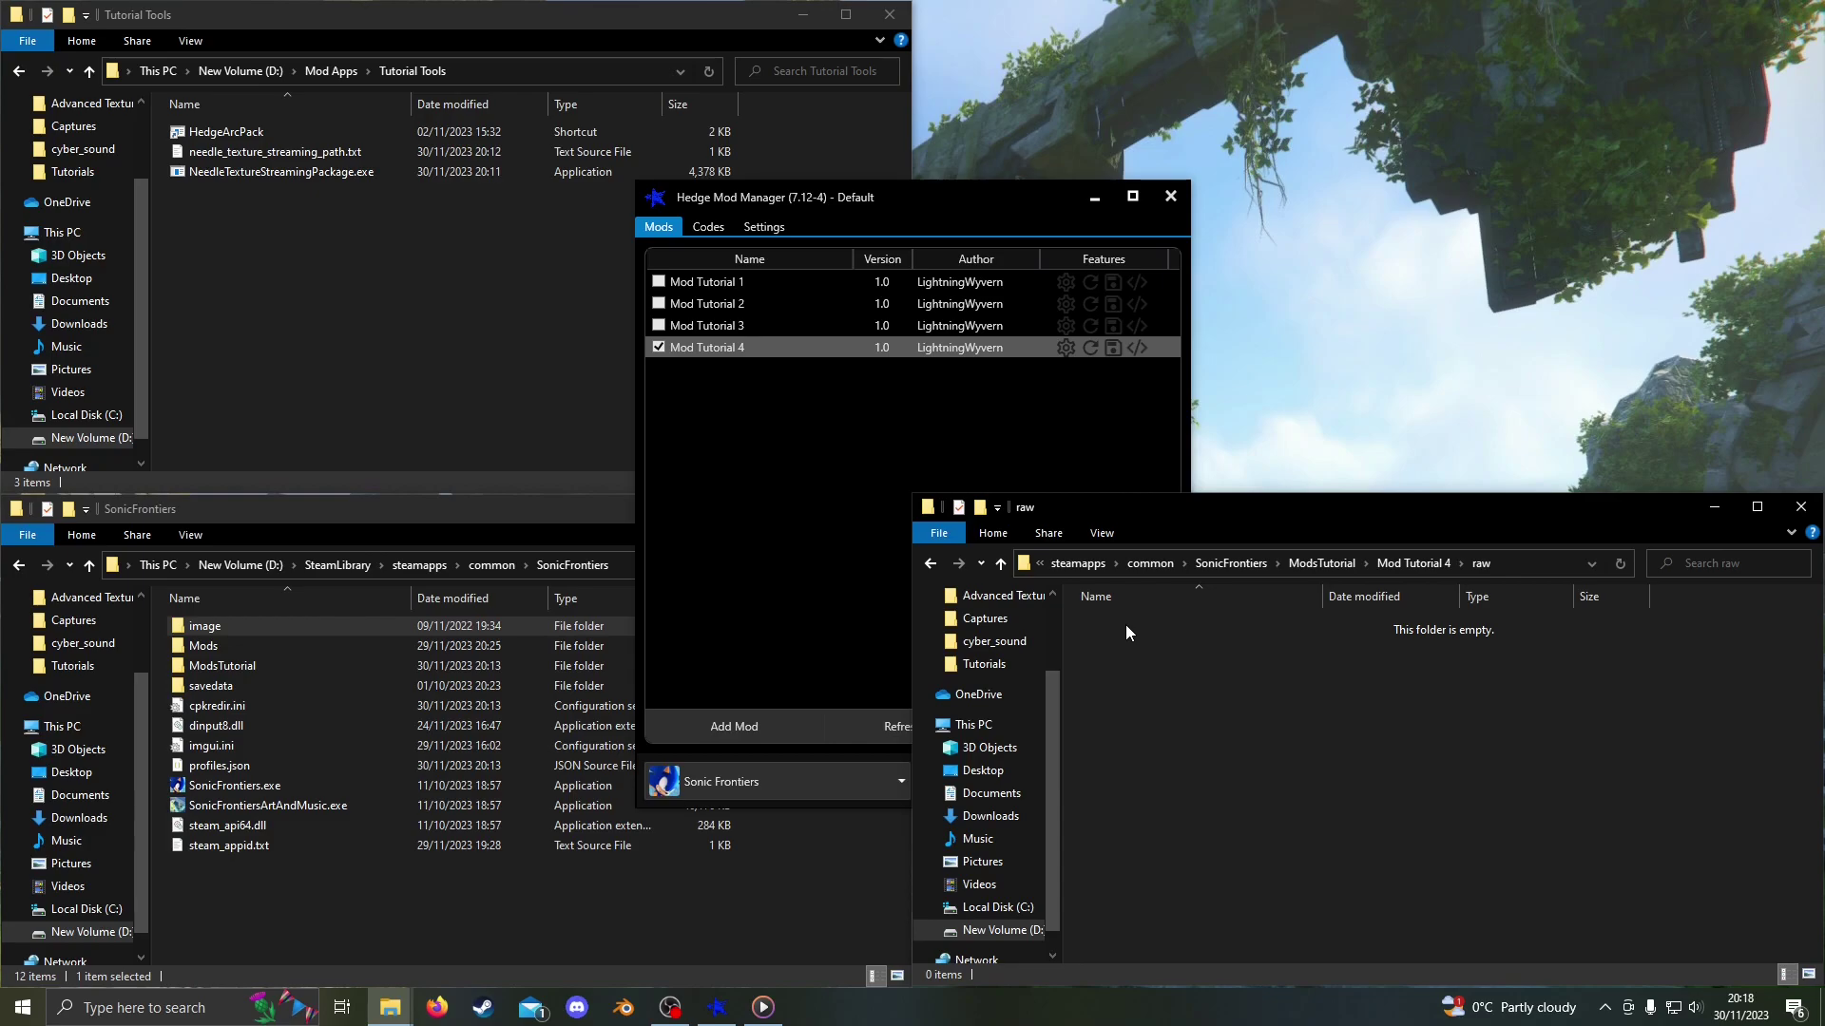
Browse the game files to the image\x64\raw\miniboss folder
{"action": "left_click", "coordinate": [527, 511]}
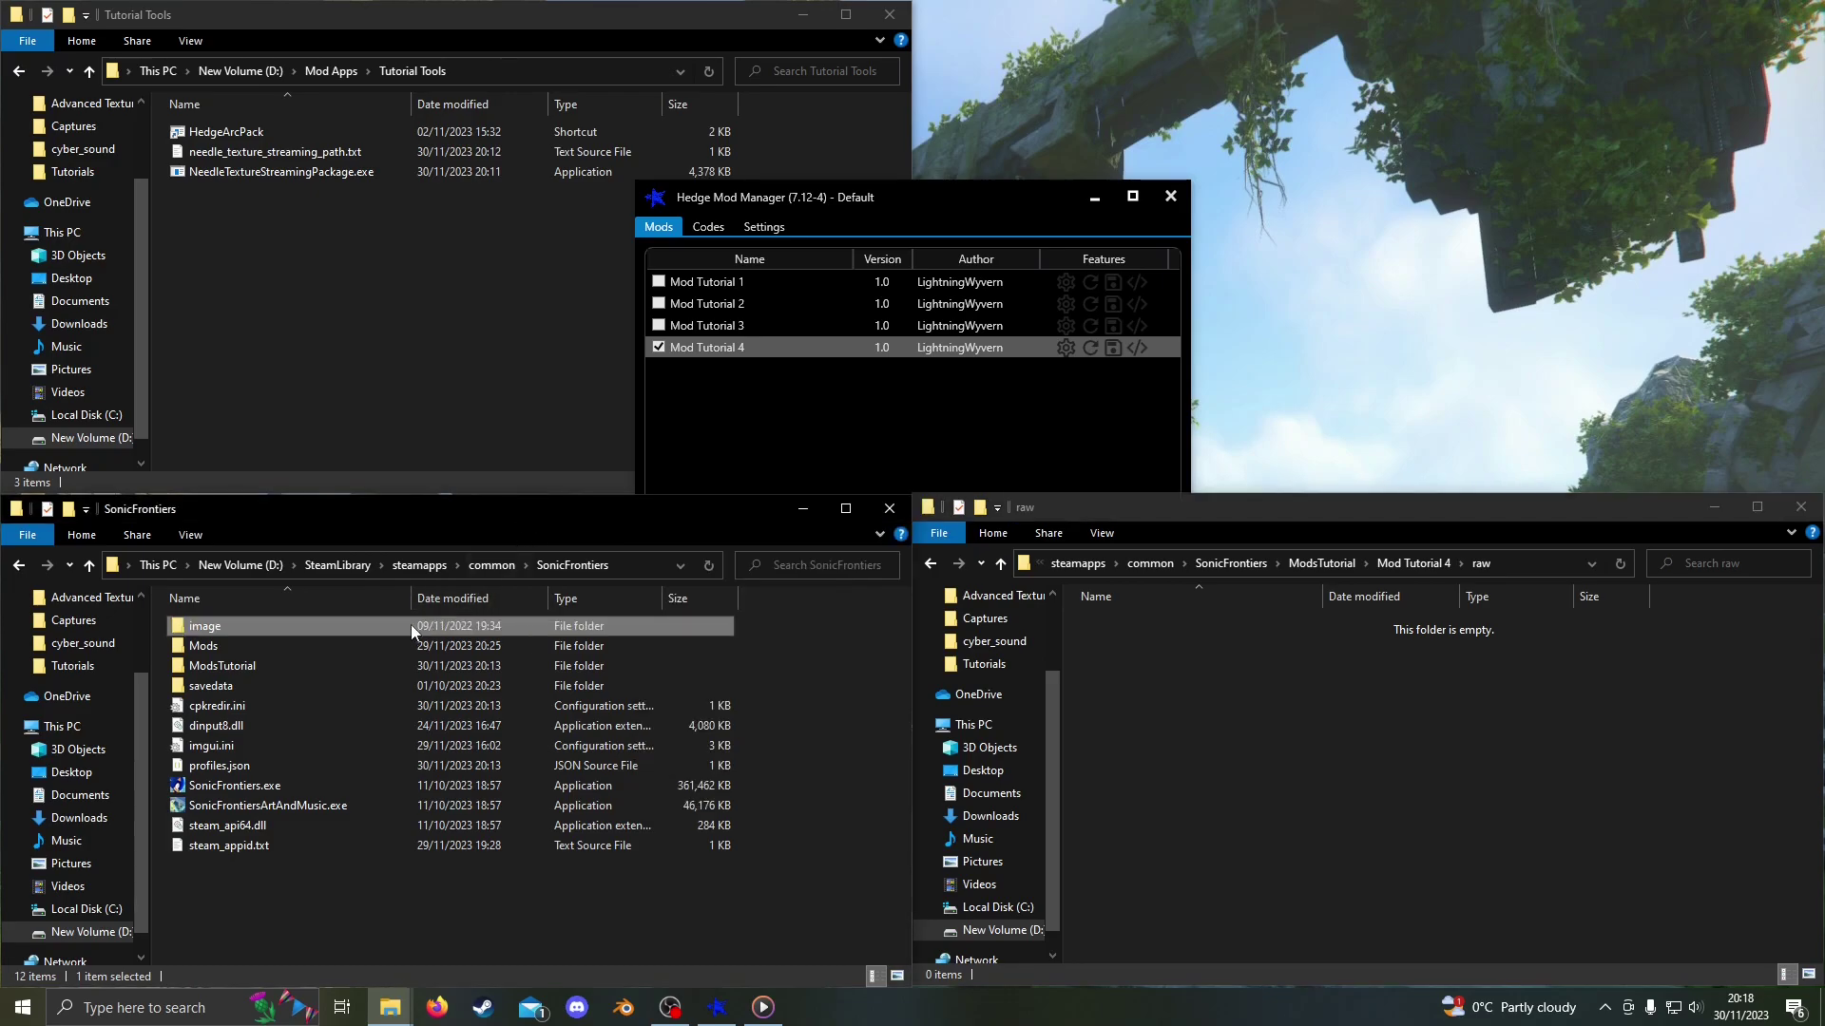
{"action": "double_click", "coordinate": [384, 625]}
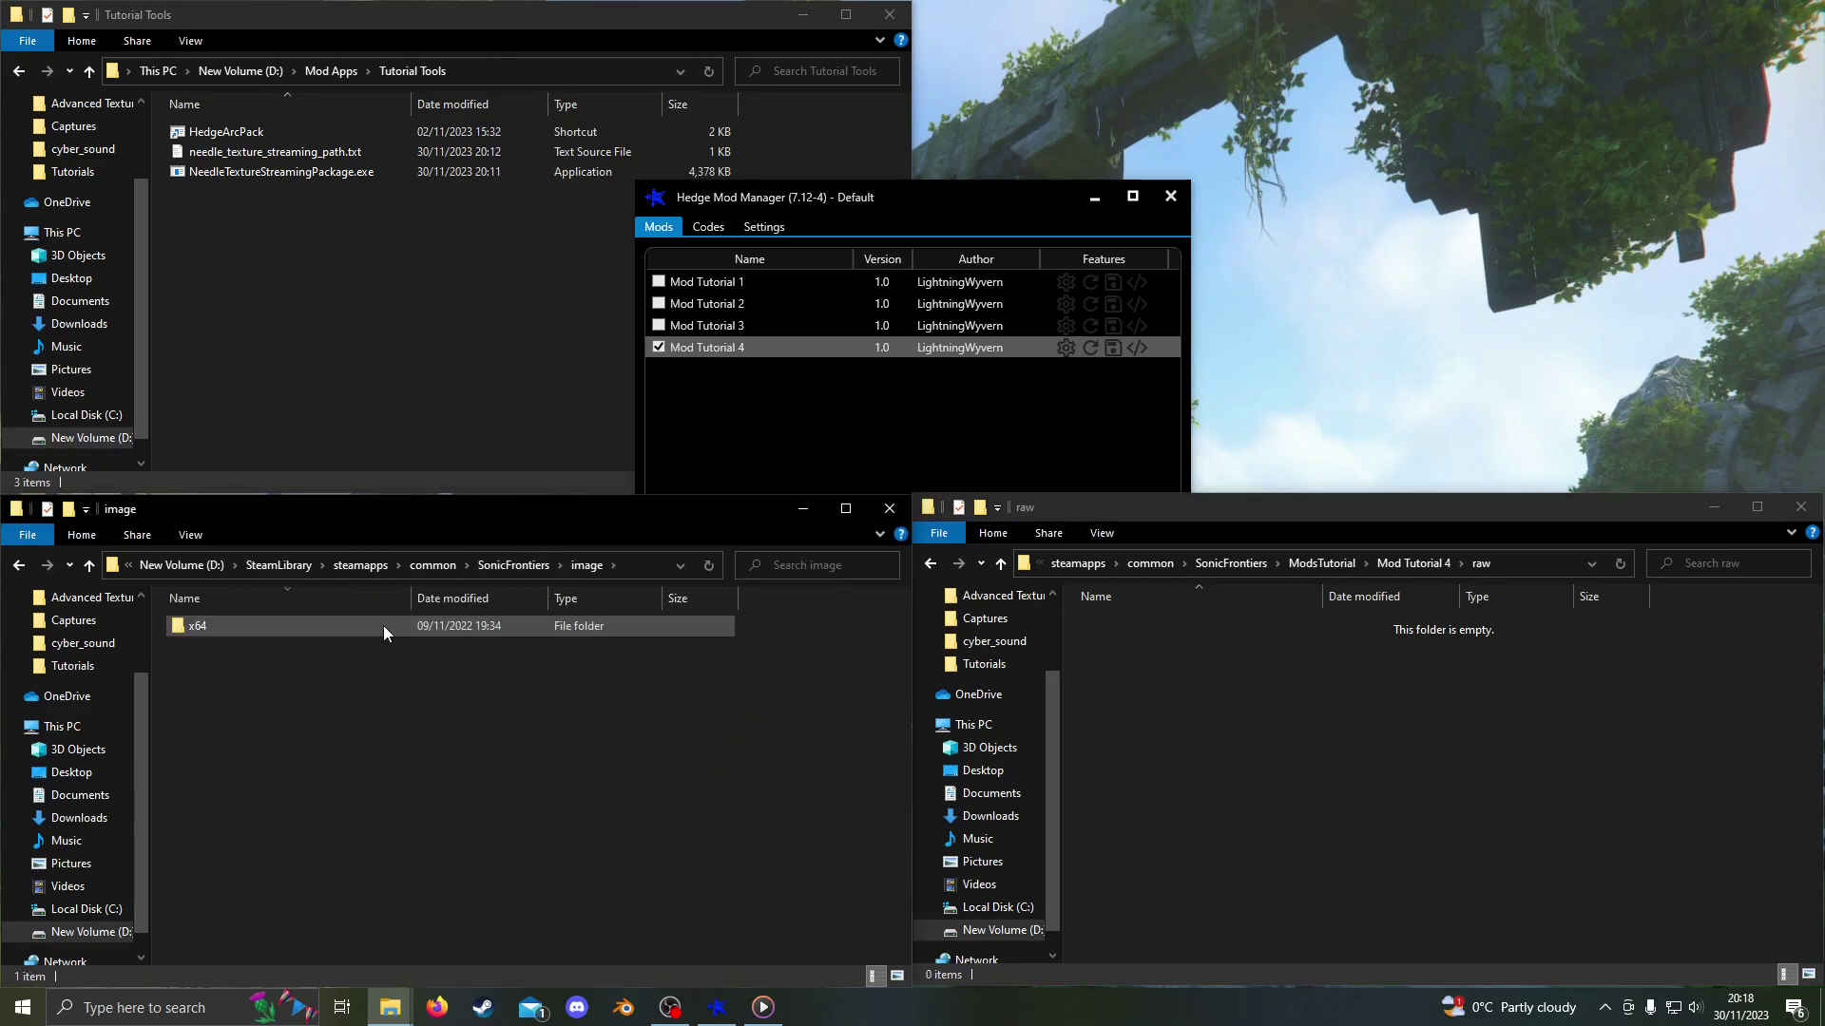
{"action": "double_click", "coordinate": [384, 625]}
{"action": "double_click", "coordinate": [384, 625]}
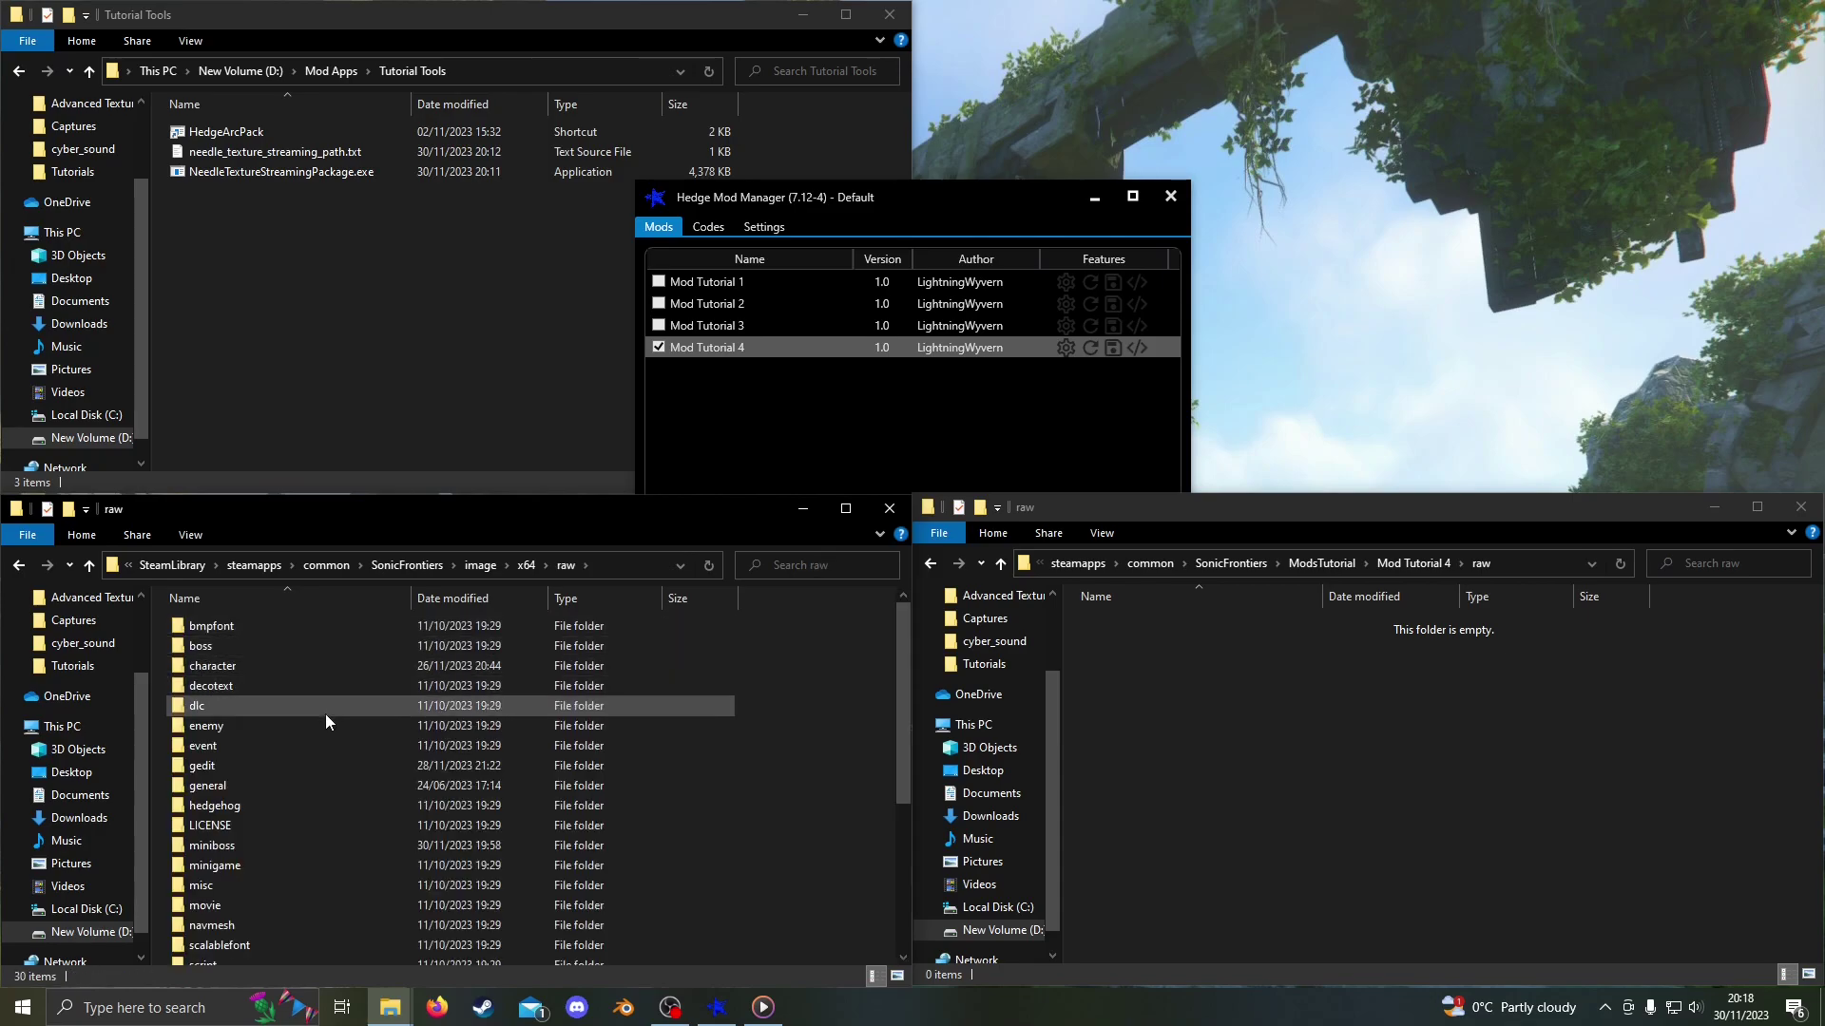
{"action": "double_click", "coordinate": [274, 846]}
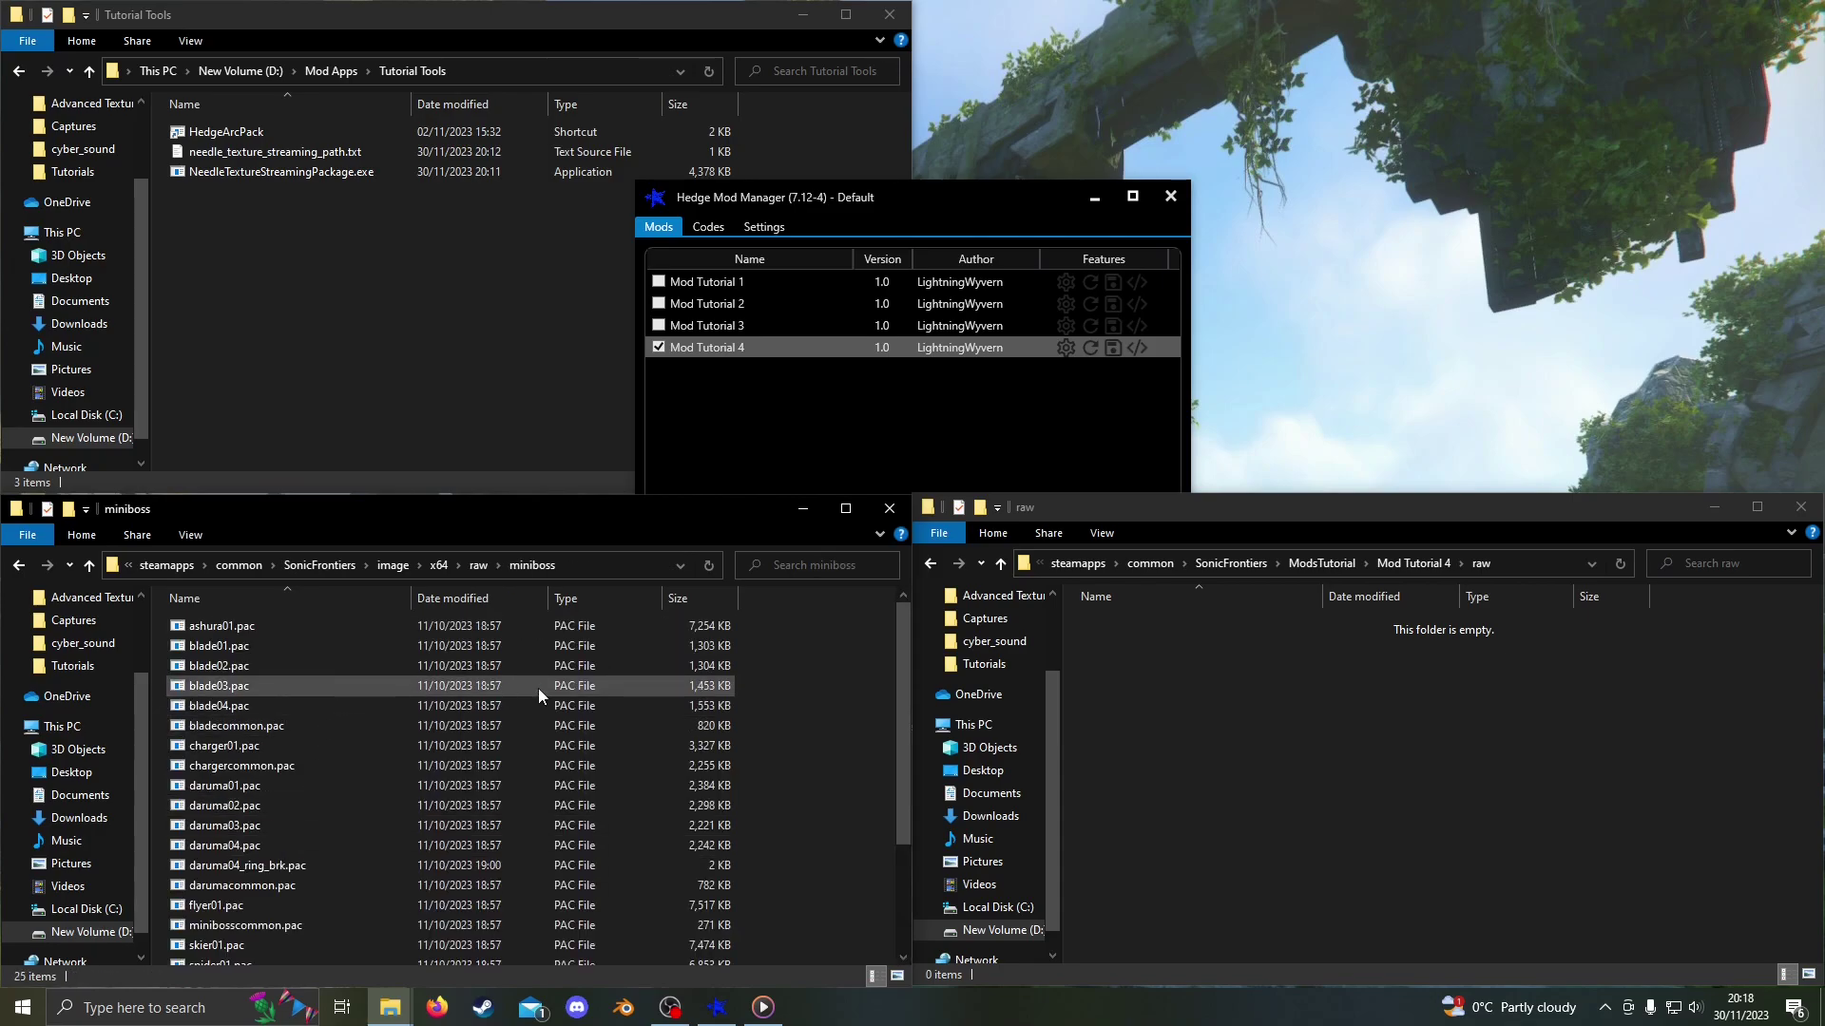
Create a new folder named miniboss in the mod's raw folder
{"action": "right_click", "coordinate": [1119, 704]}
{"action": "mouse_move", "coordinate": [1251, 664]}
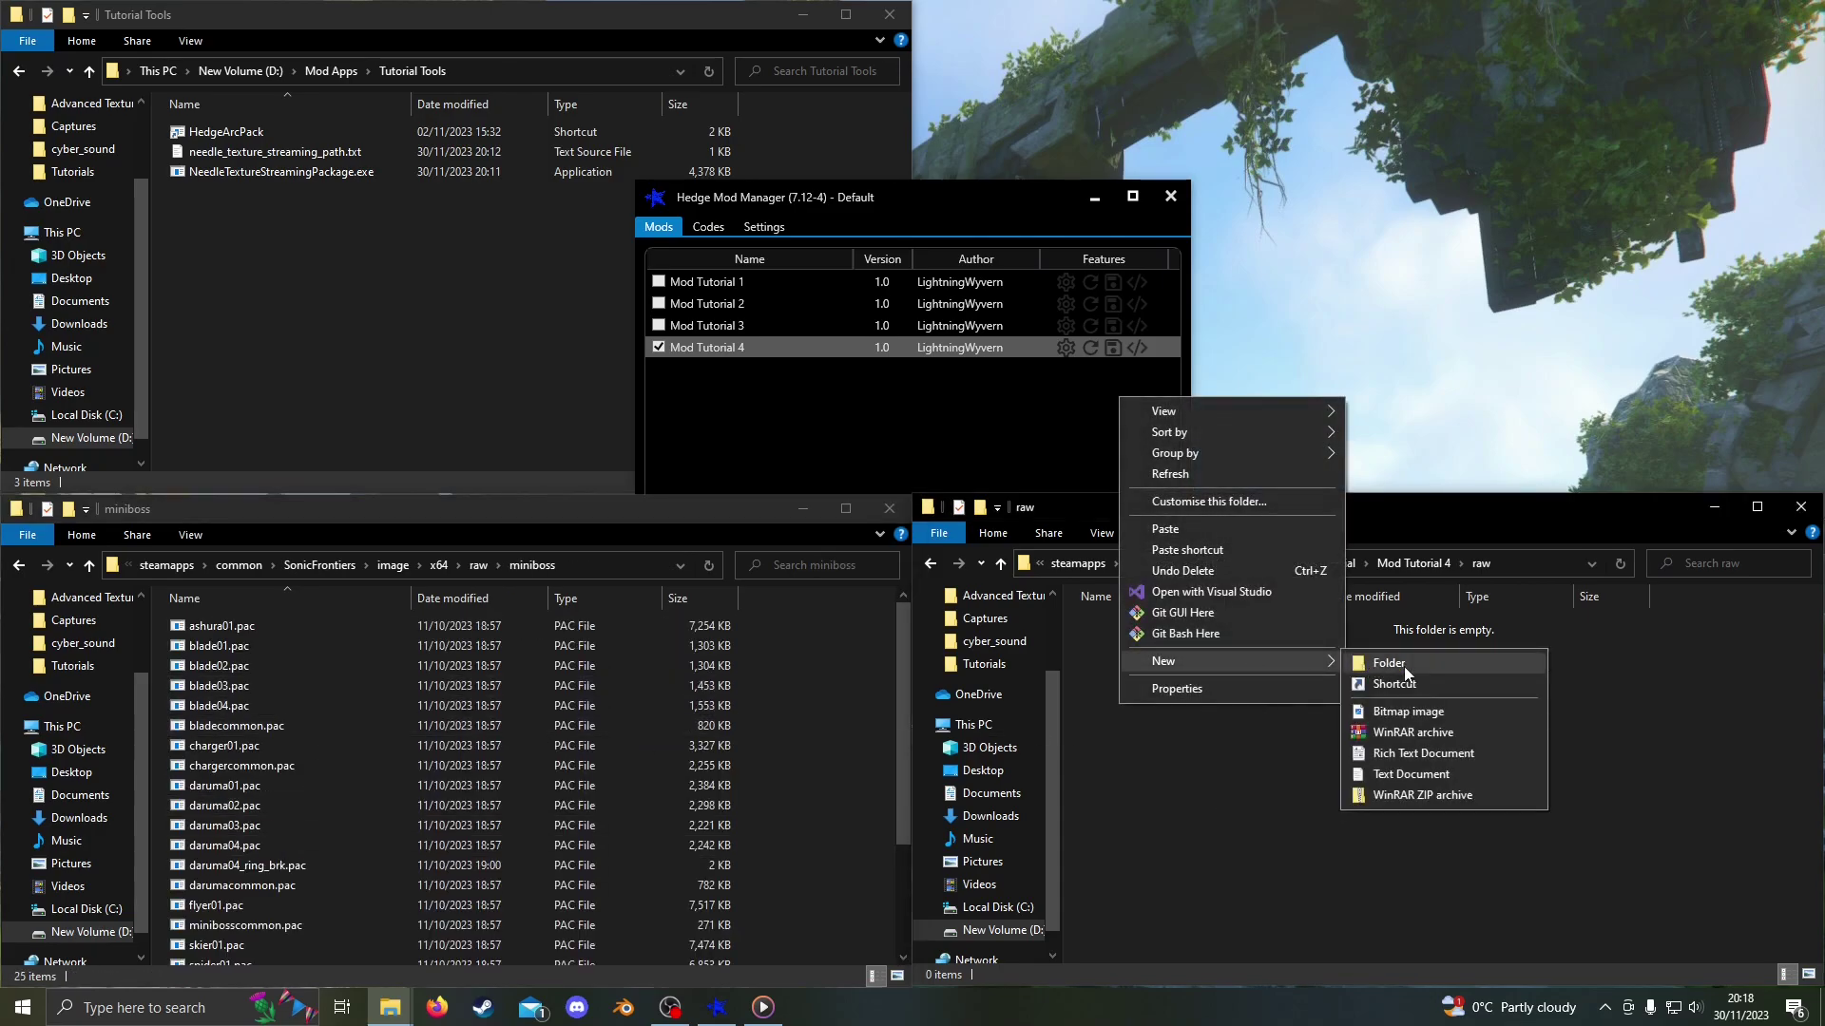
{"action": "left_click", "coordinate": [1404, 665]}
{"action": "type", "text": "miniboss"}
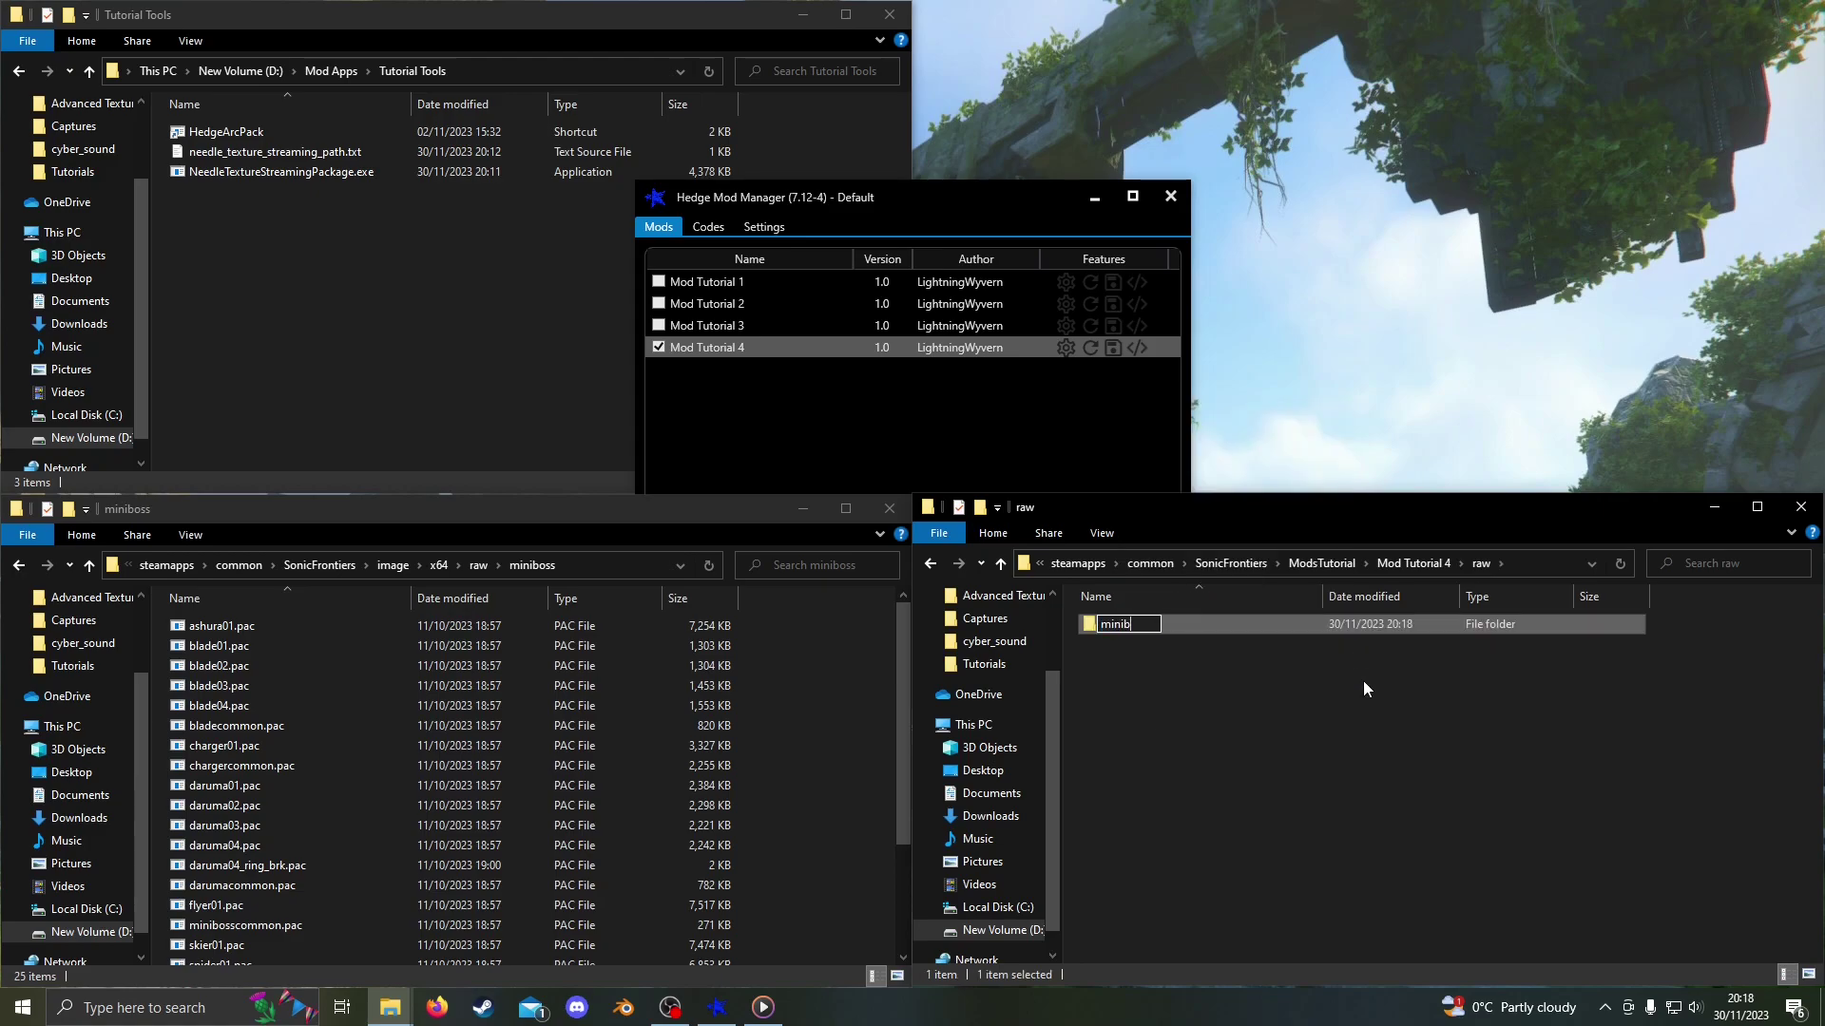
{"action": "key", "text": "Return"}
Copy spider01.pac and spidercommon.pac into the mod's miniboss folder and unpack both with HedgeArcPack
{"action": "scroll", "coordinate": [355, 835], "scroll_direction": "down", "scroll_amount": 3}
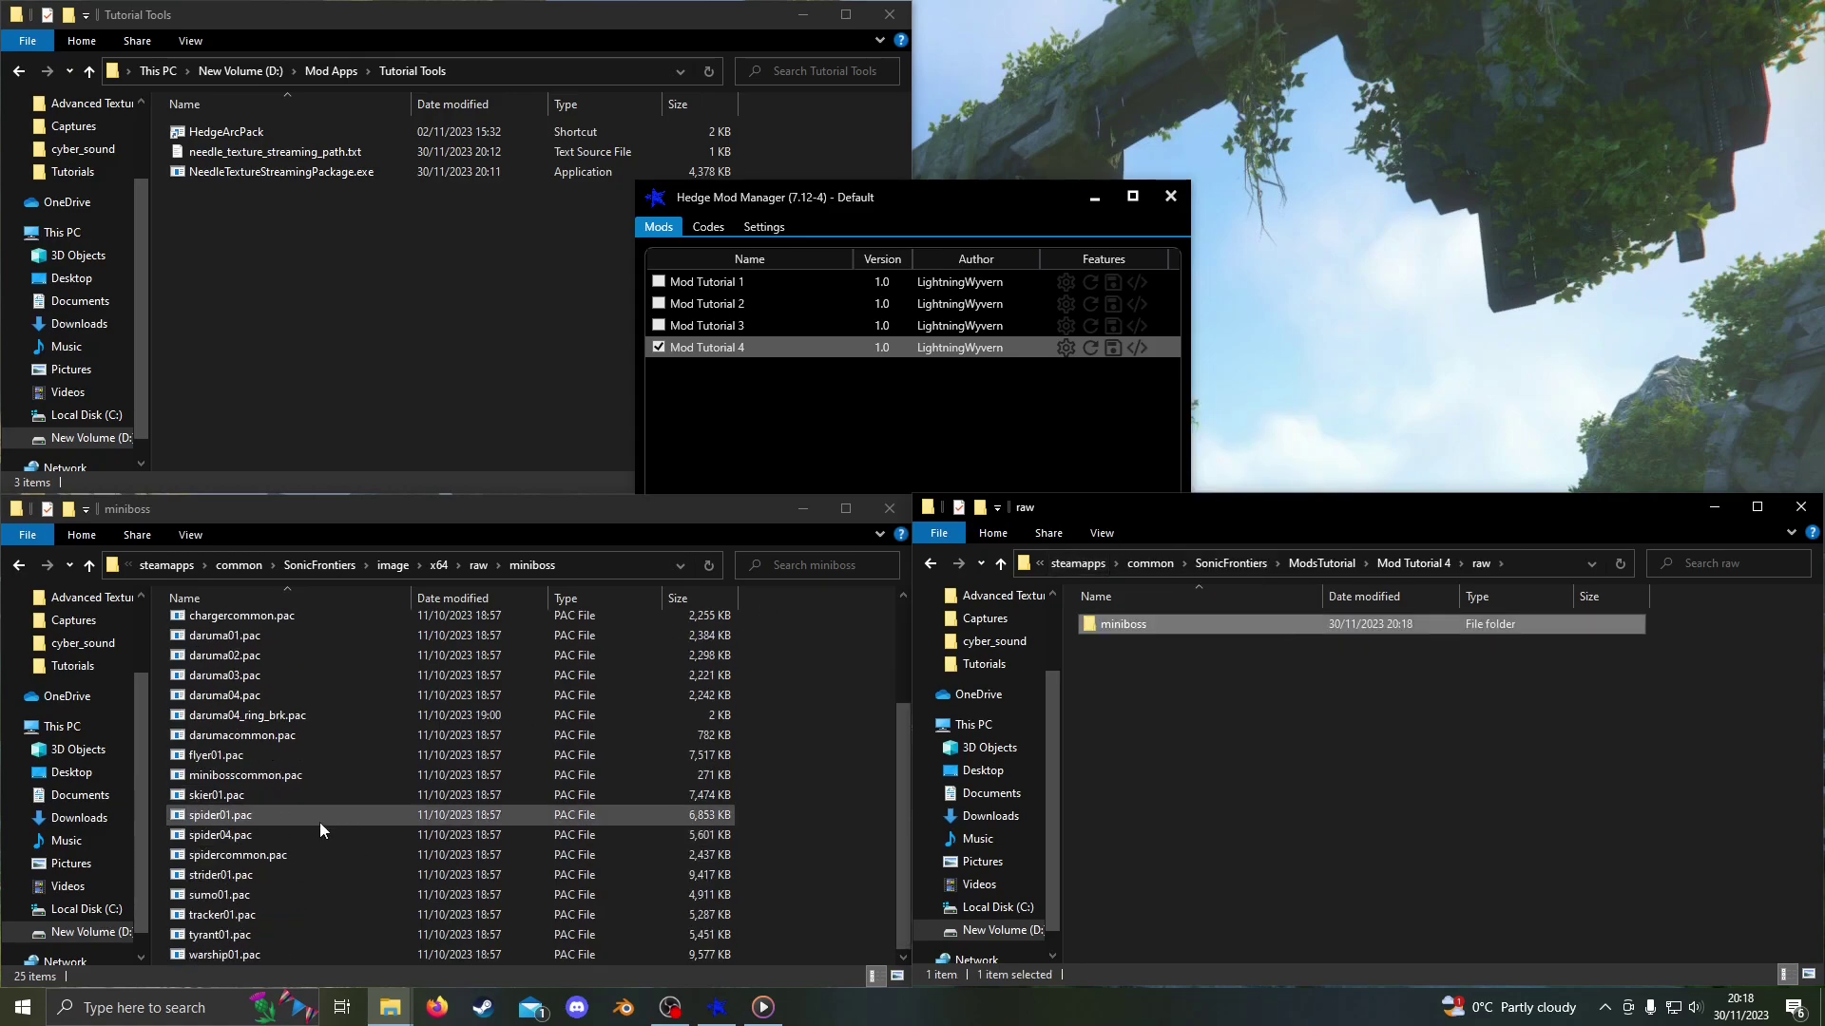
{"action": "left_click", "coordinate": [260, 815]}
{"action": "left_click", "coordinate": [254, 855], "text": "ctrl"}
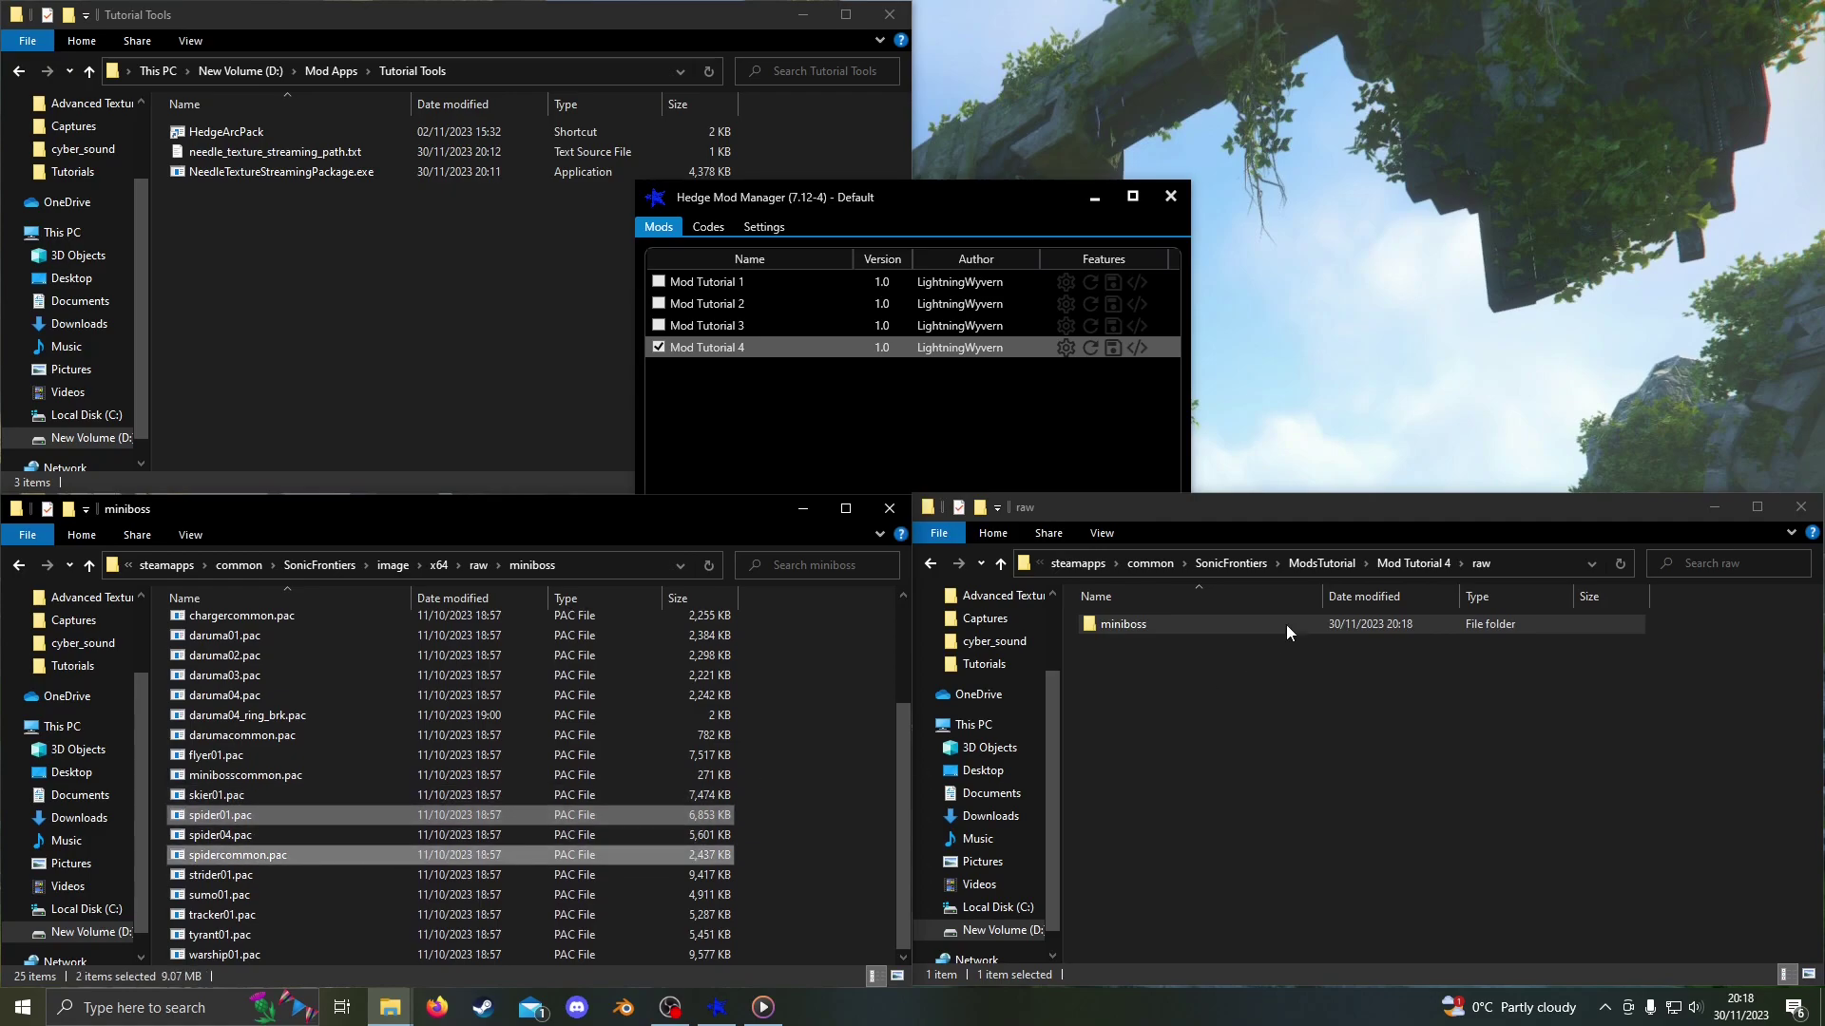
{"action": "double_click", "coordinate": [1229, 628]}
{"action": "key", "text": "ctrl+v"}
{"action": "left_click", "coordinate": [1230, 714]}
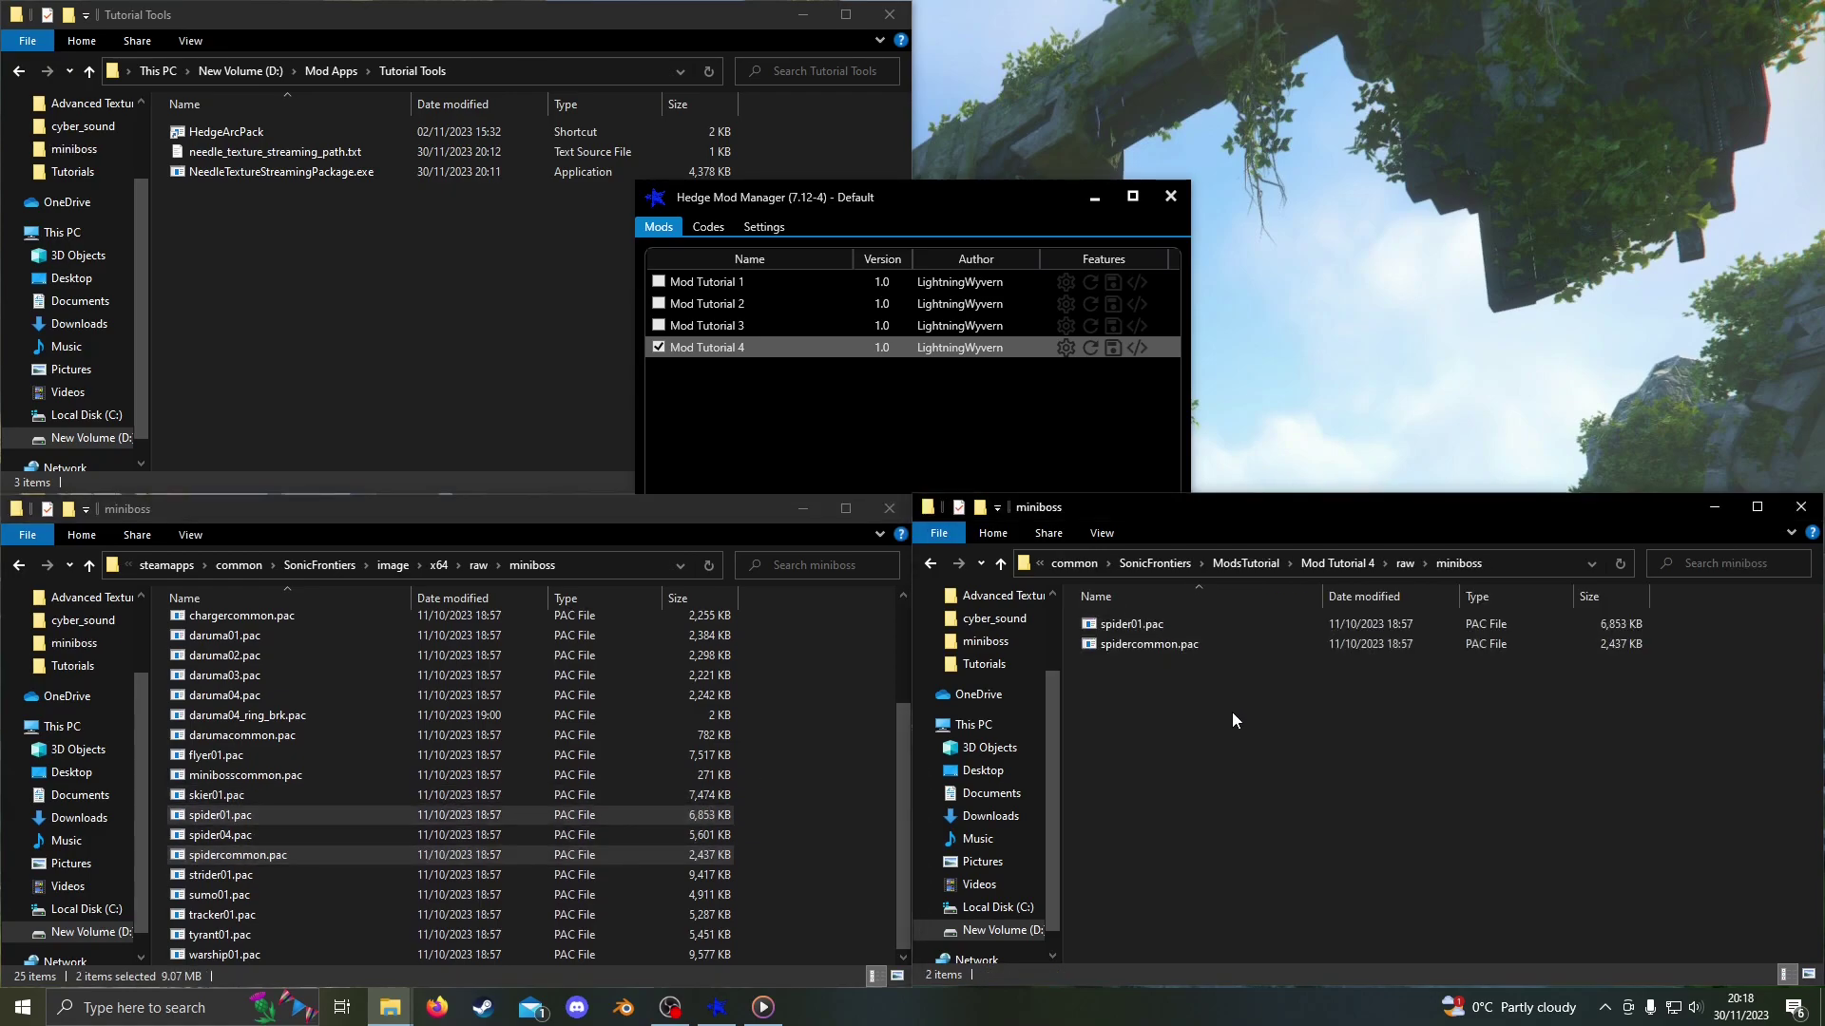
{"action": "left_click_drag", "start_coordinate": [1189, 625], "coordinate": [270, 131]}
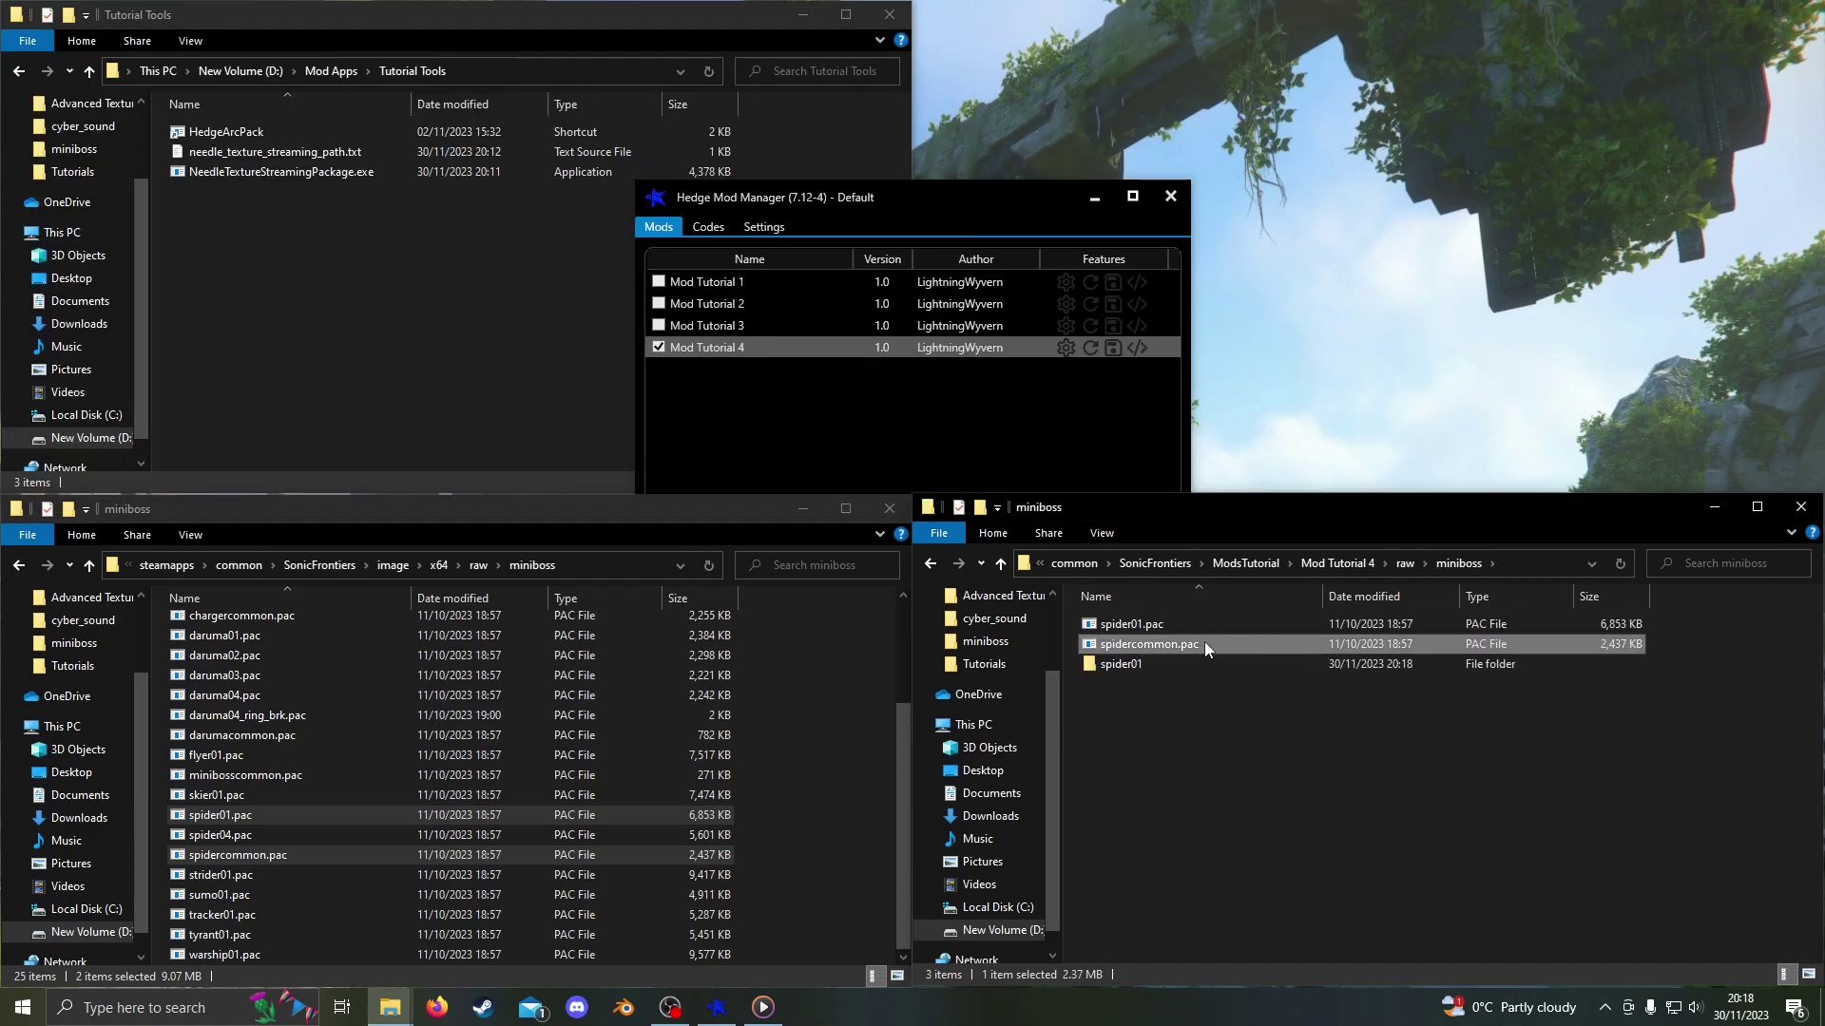
{"action": "left_click_drag", "start_coordinate": [1203, 643], "coordinate": [291, 131]}
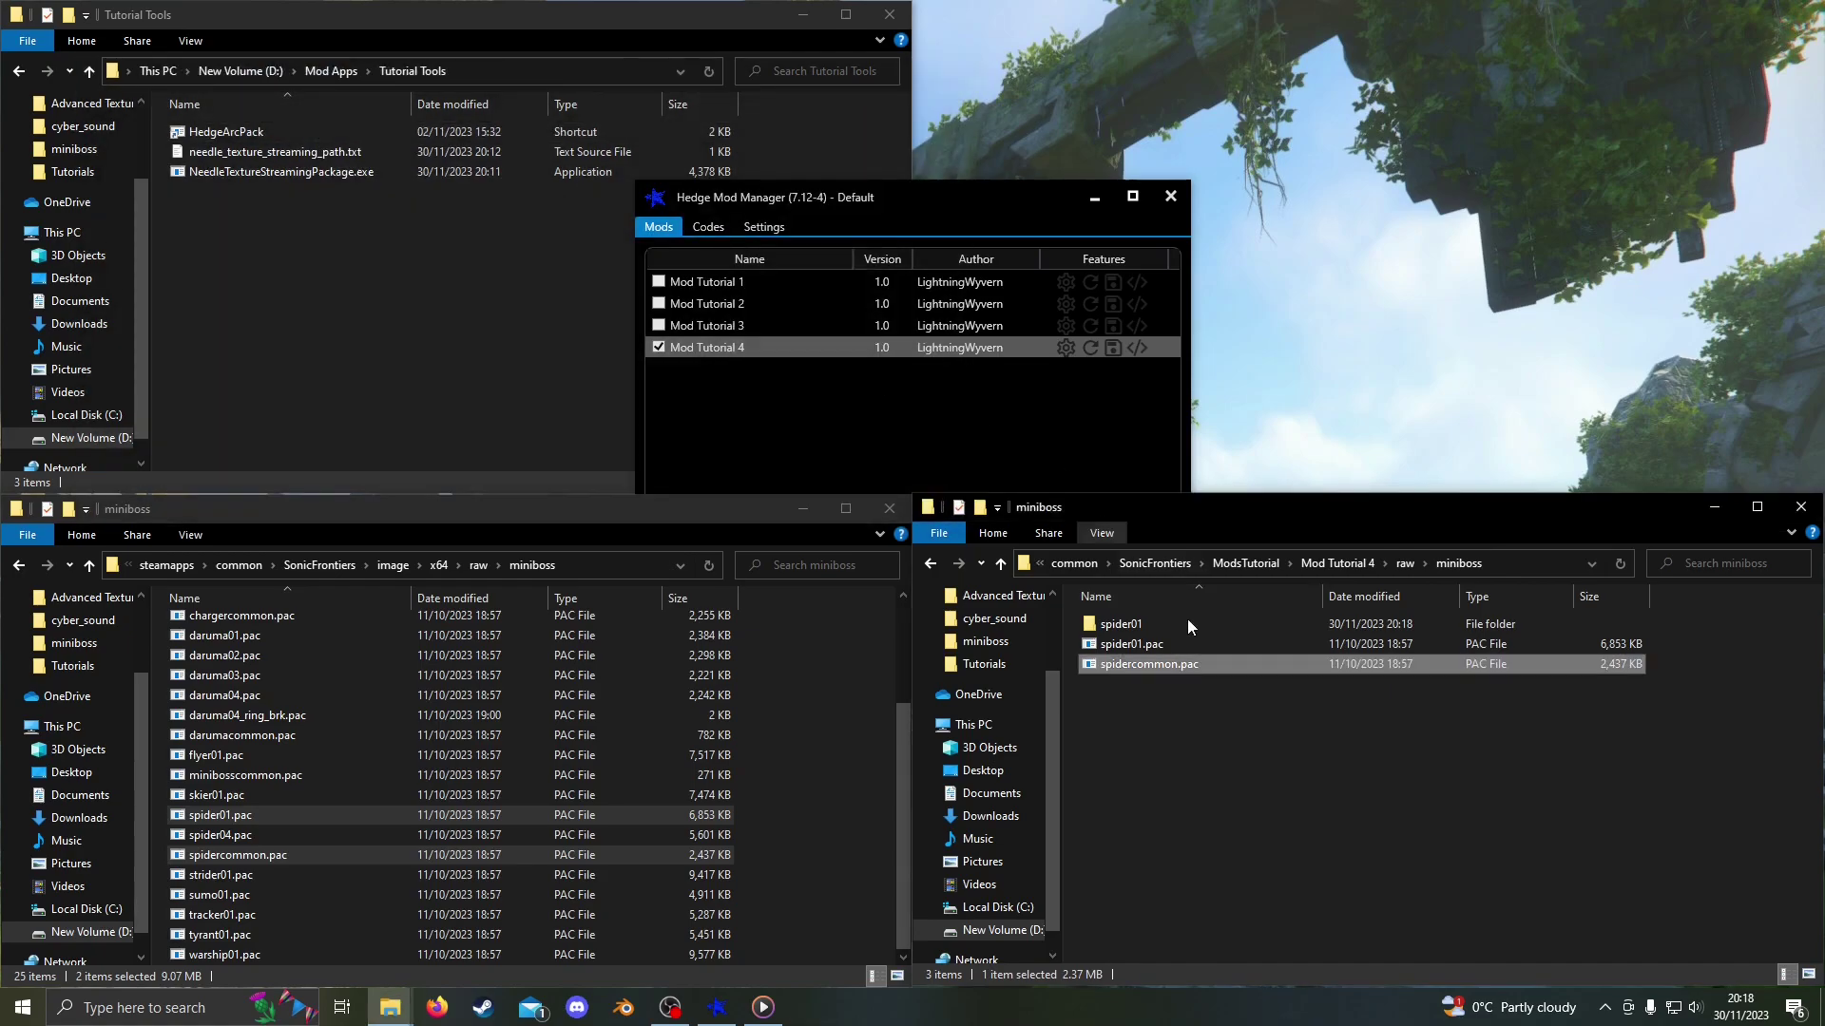
Open the extracted spidercommon folder and filter the Type column to paint.net Image
{"action": "double_click", "coordinate": [1189, 642]}
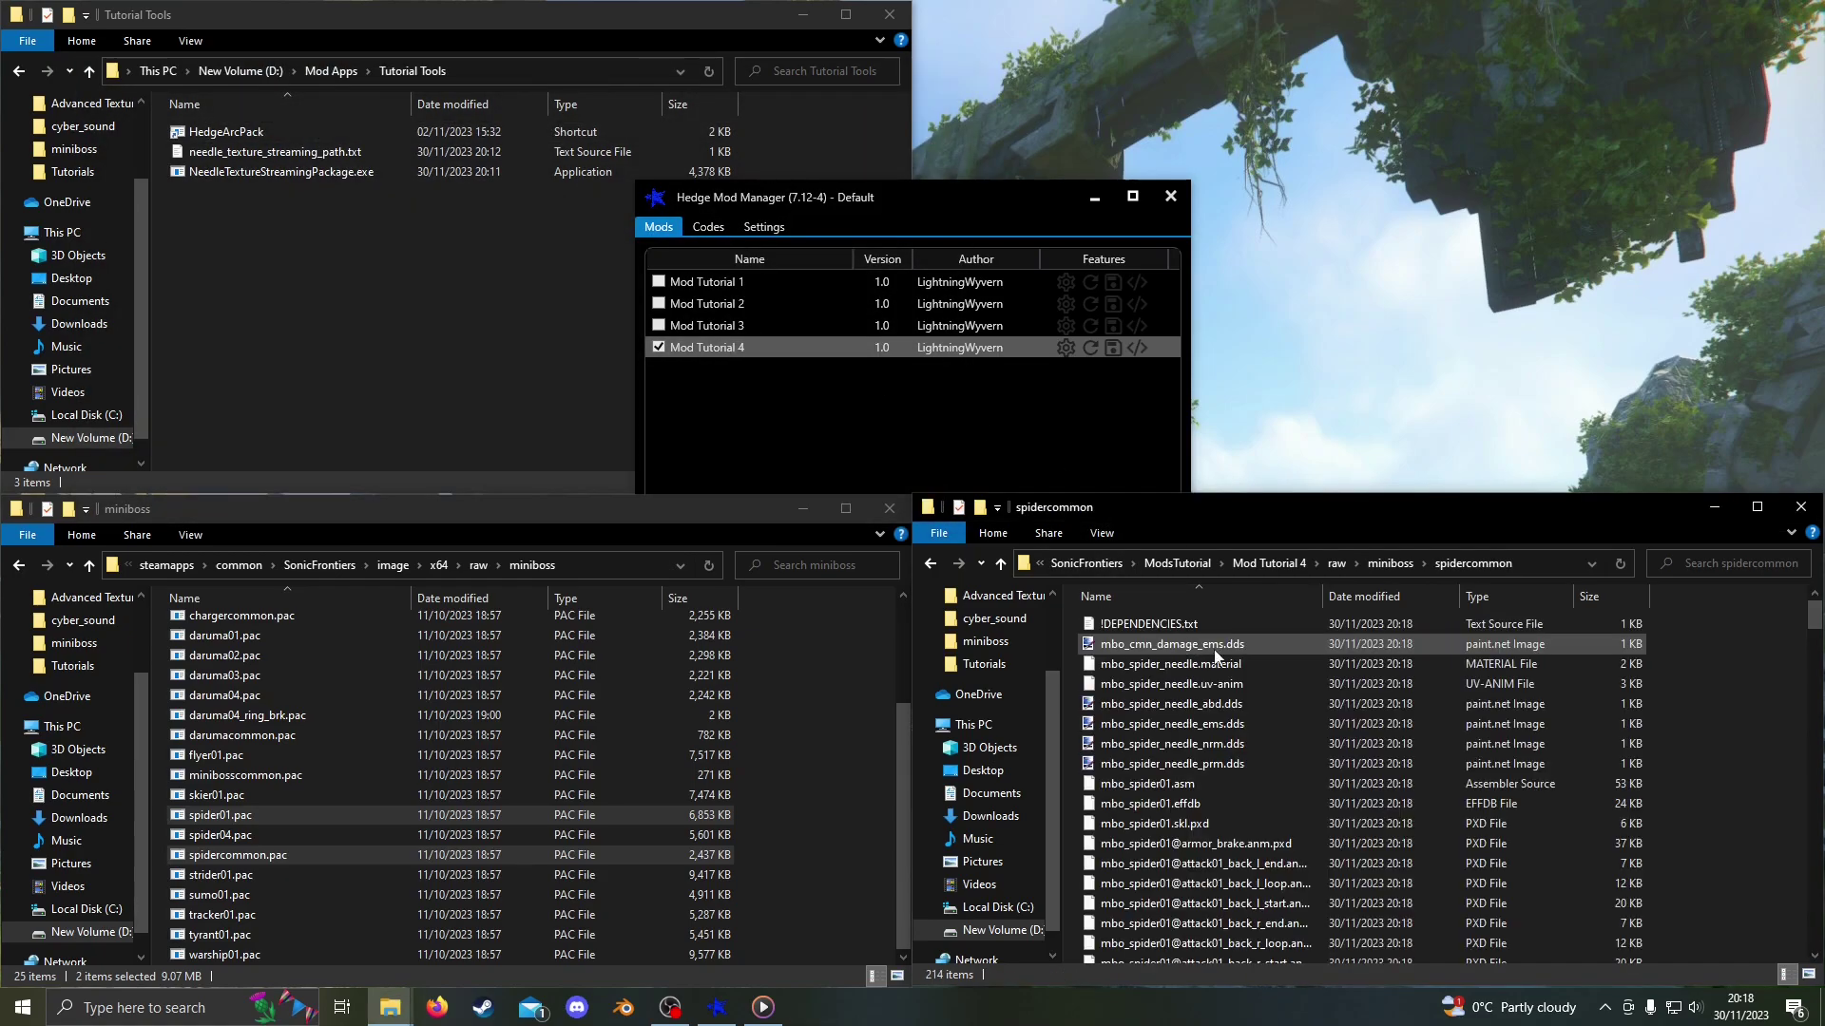
{"action": "left_click", "coordinate": [1565, 597]}
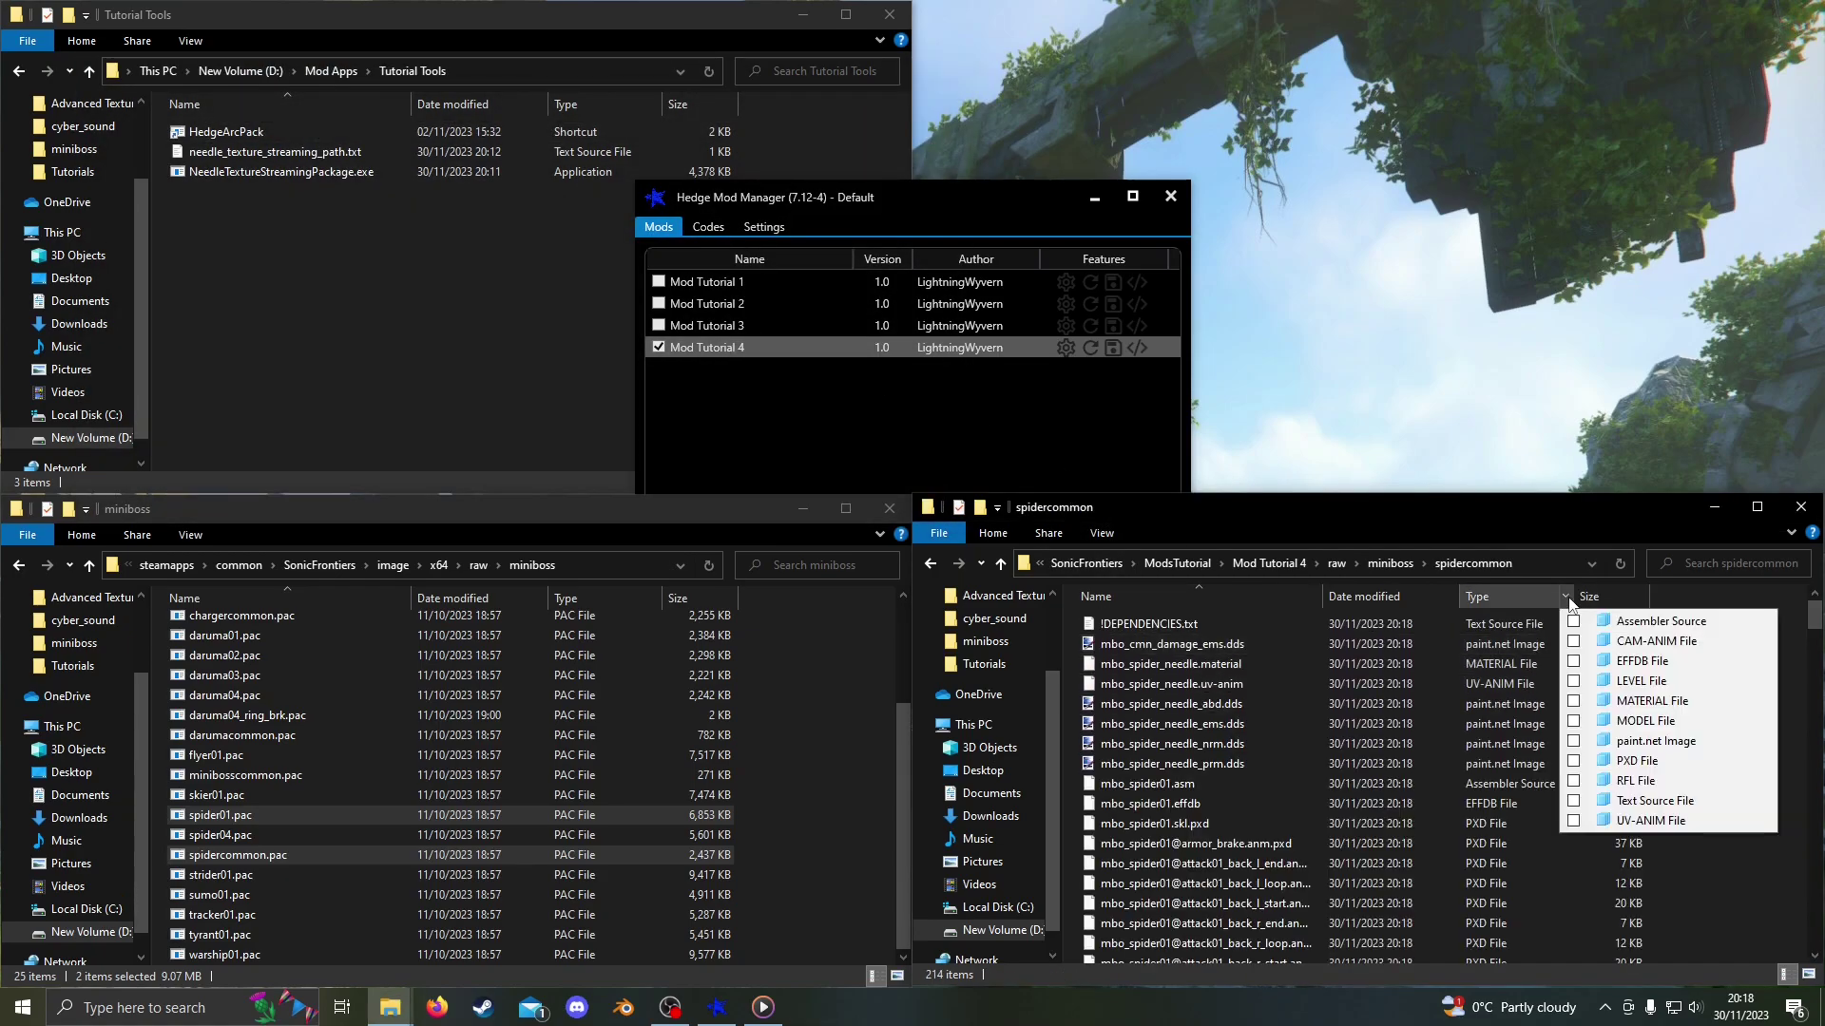
{"action": "left_click", "coordinate": [1574, 741]}
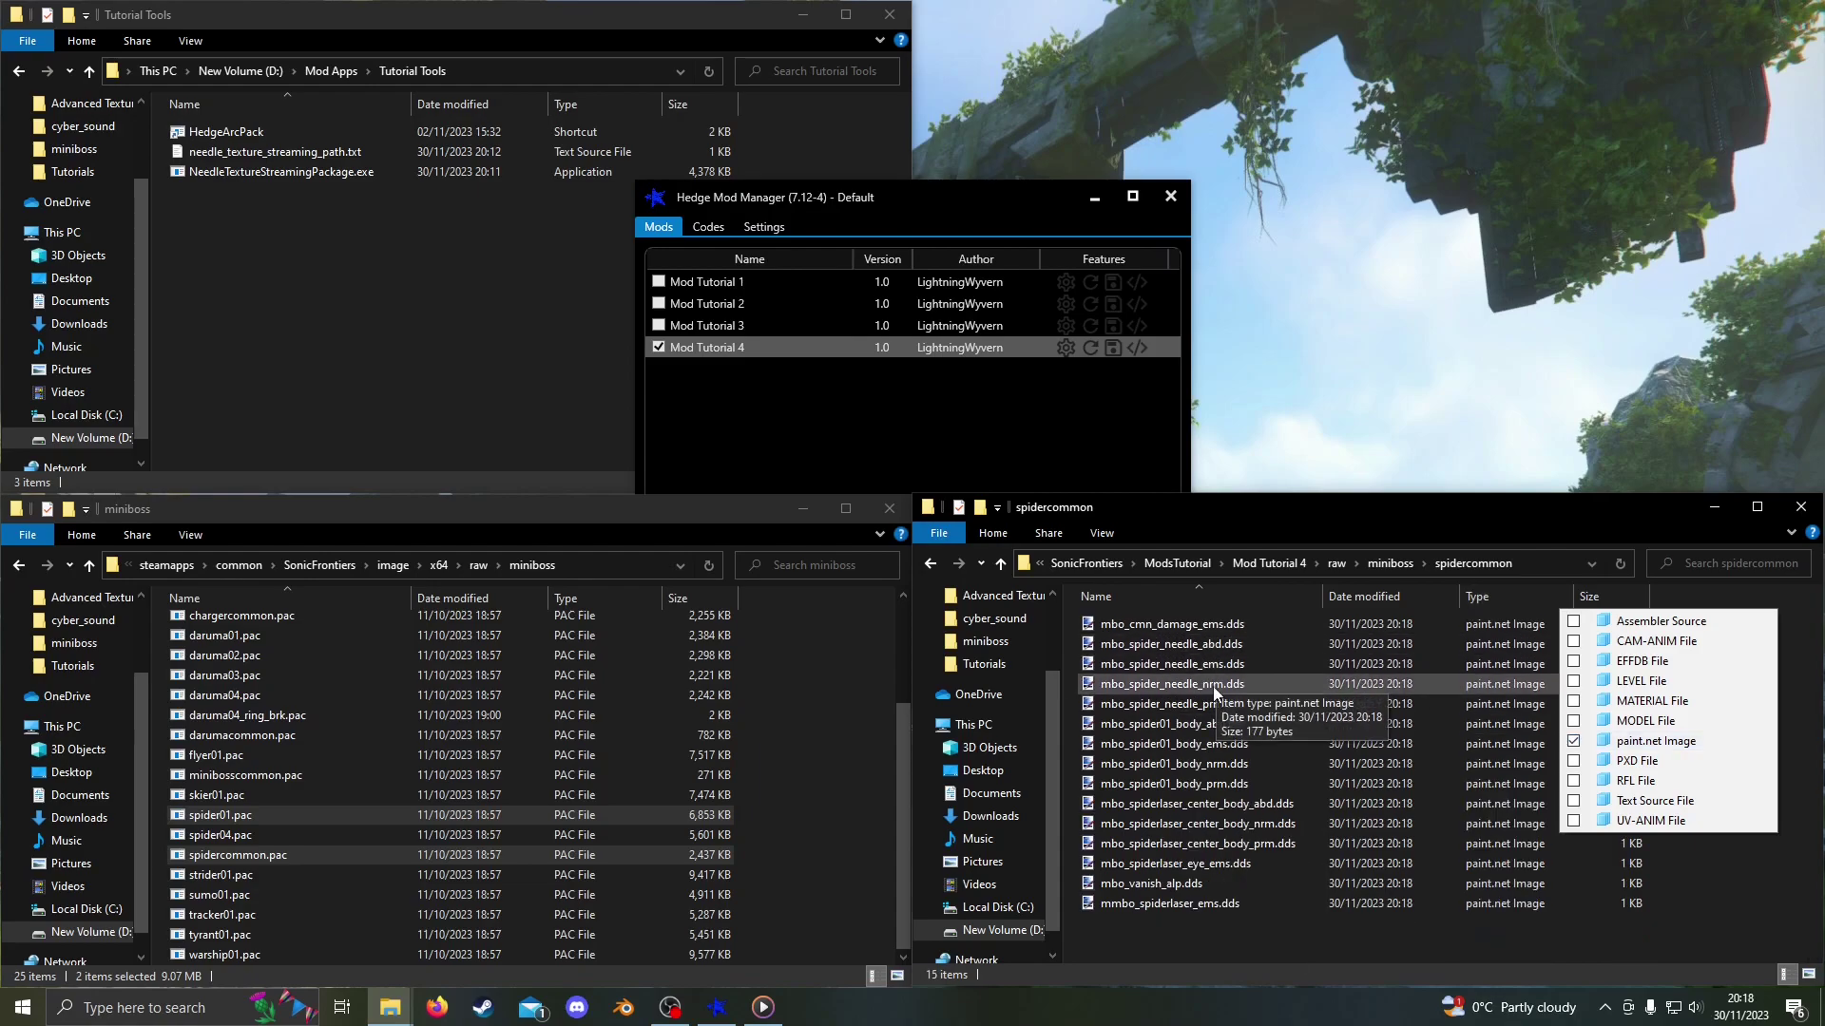
{"action": "left_click", "coordinate": [1304, 726]}
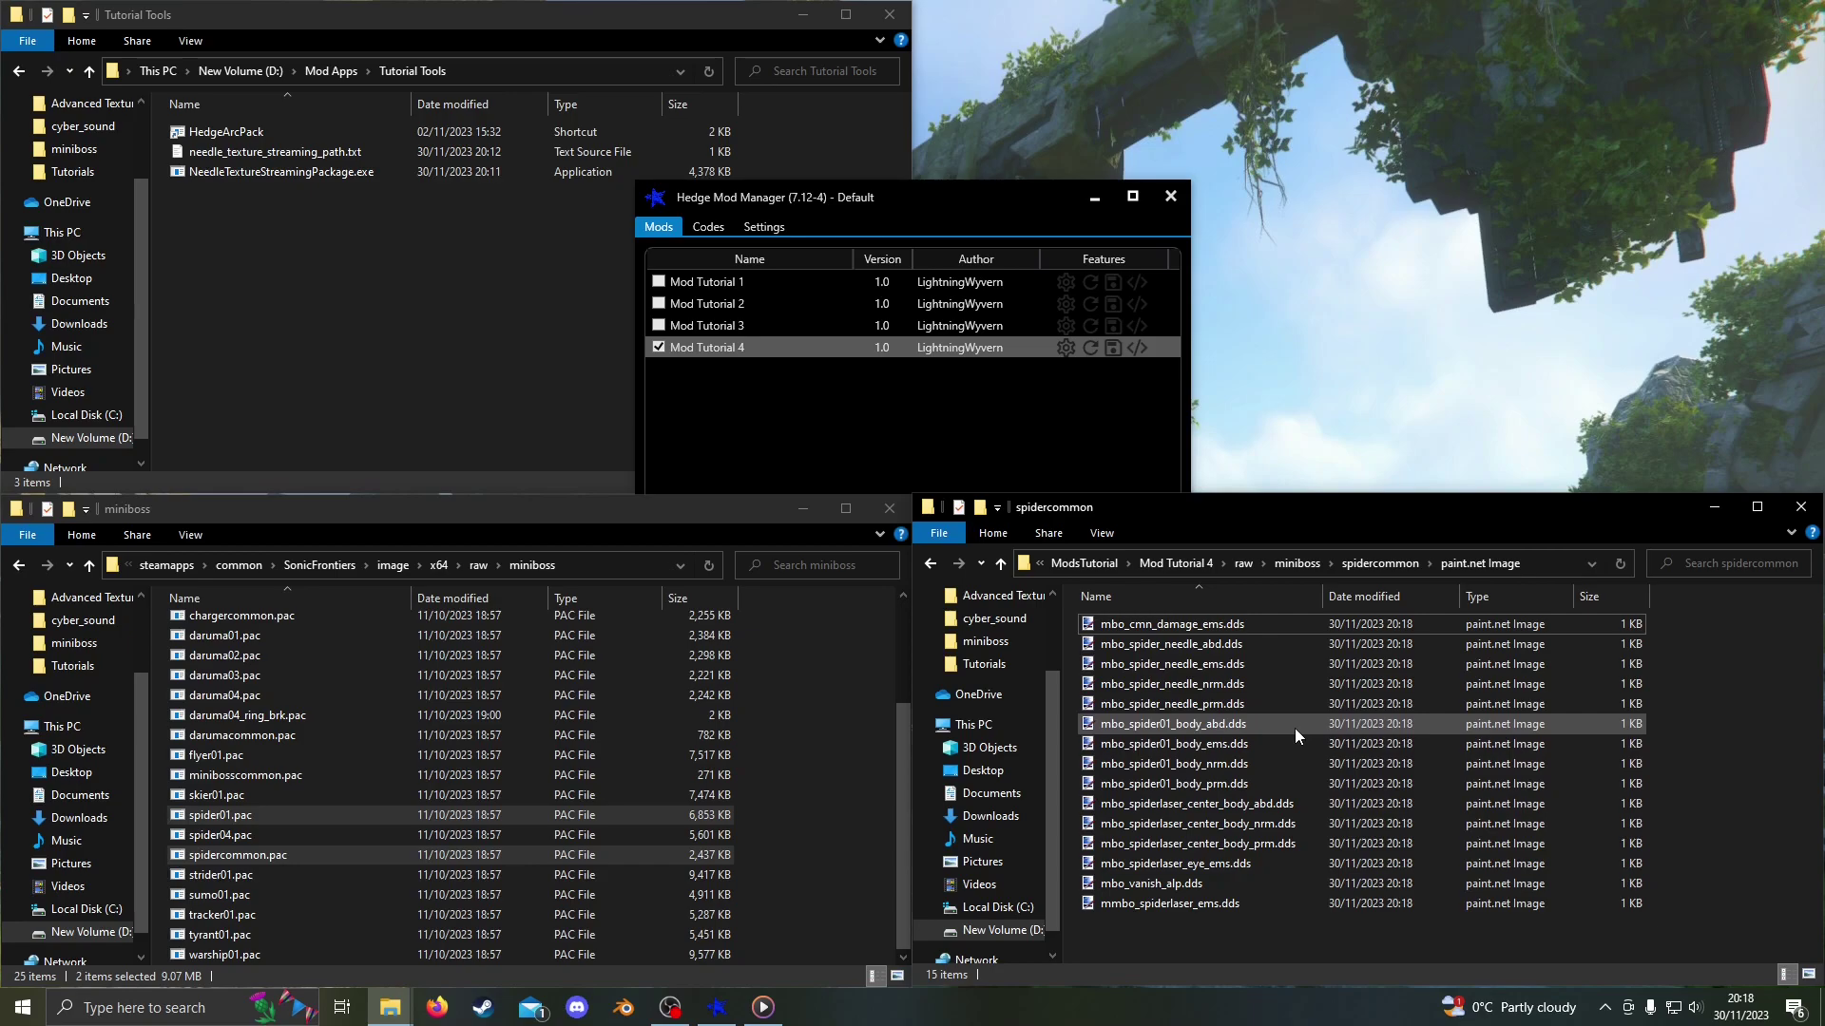
Run mbo_spider01_body_abd.dds through NeedleTextureStreamingPackage.exe, allowing it past SmartScreen
{"action": "left_click", "coordinate": [1247, 720]}
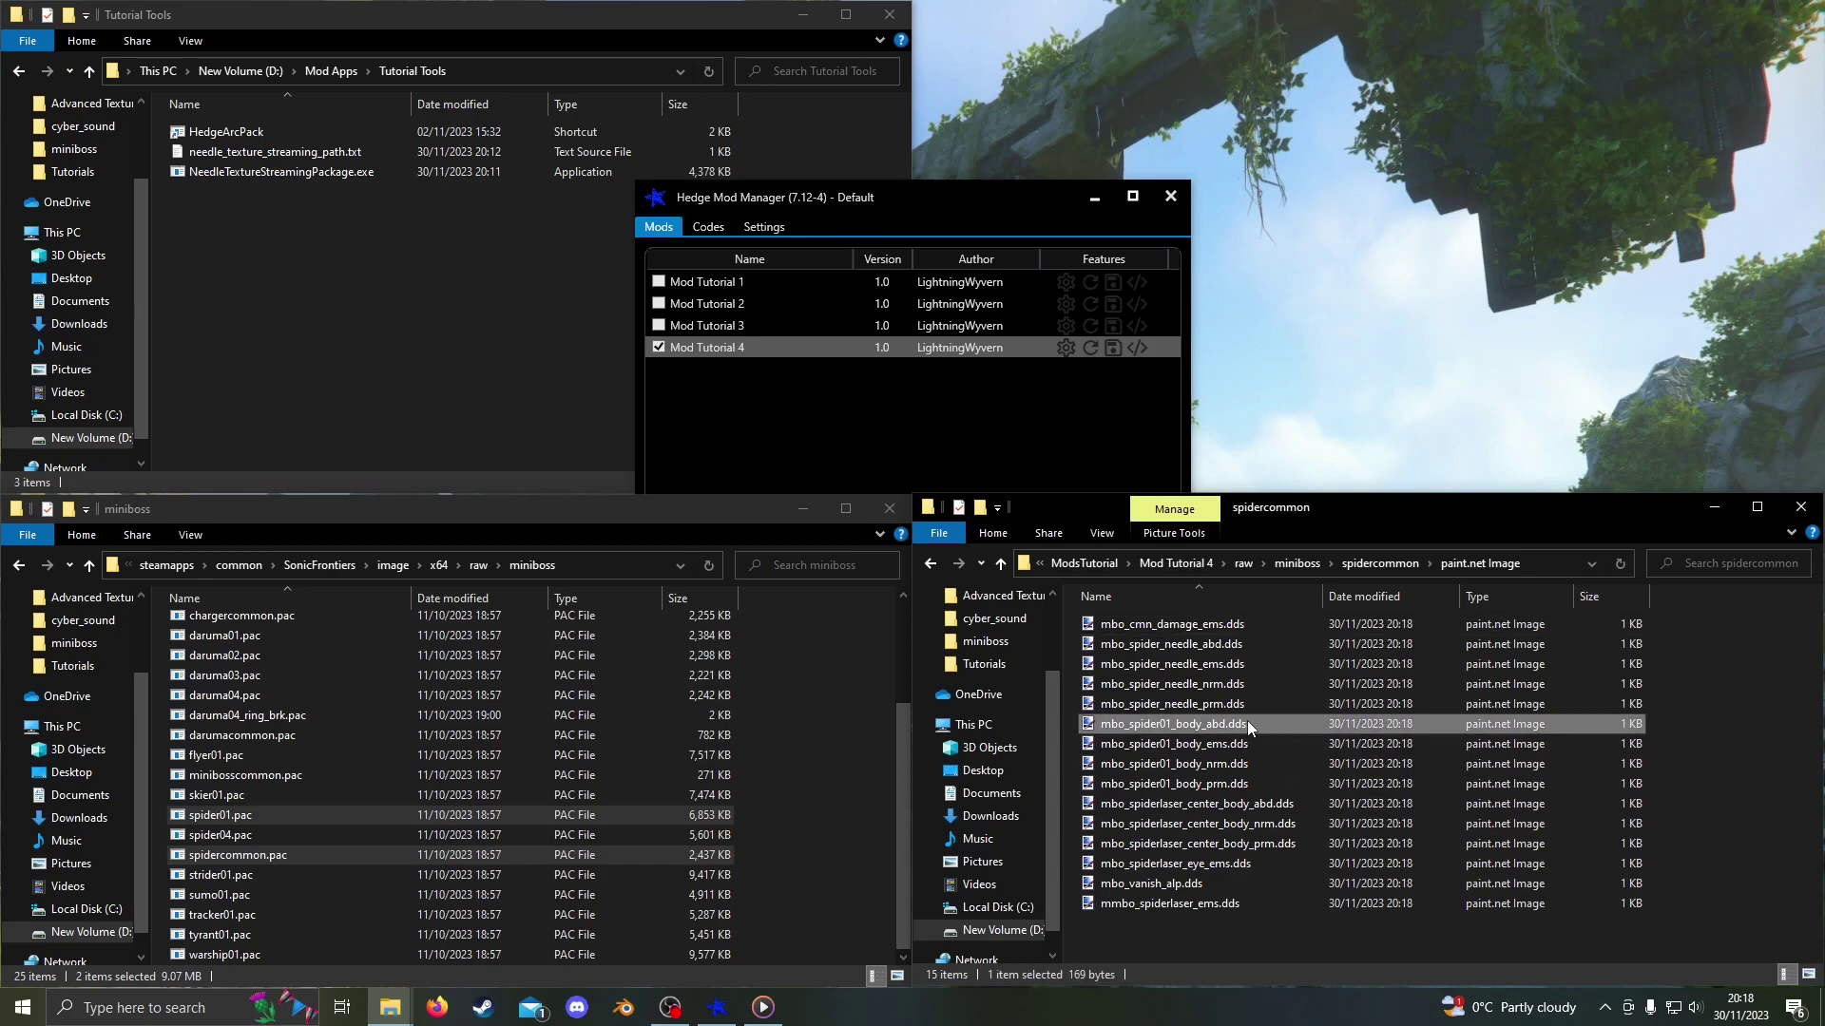
{"action": "left_click_drag", "start_coordinate": [1247, 721], "coordinate": [365, 172]}
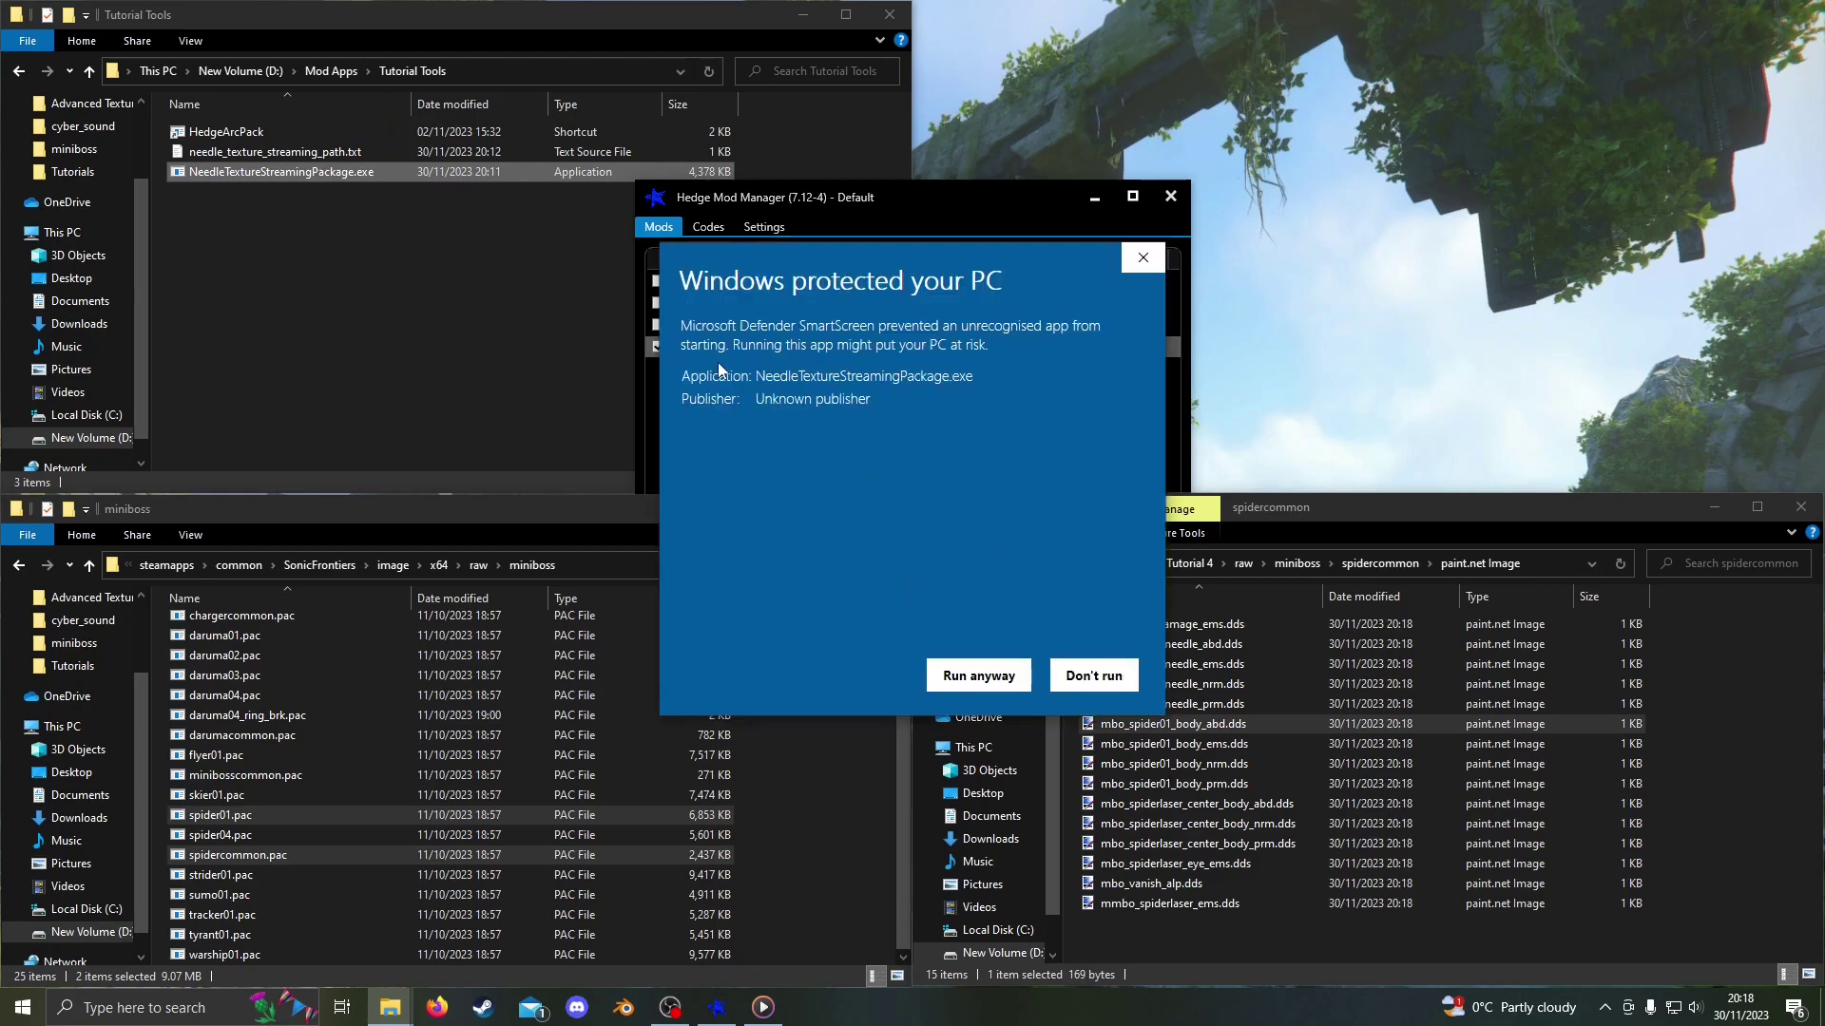
{"action": "left_click", "coordinate": [979, 676]}
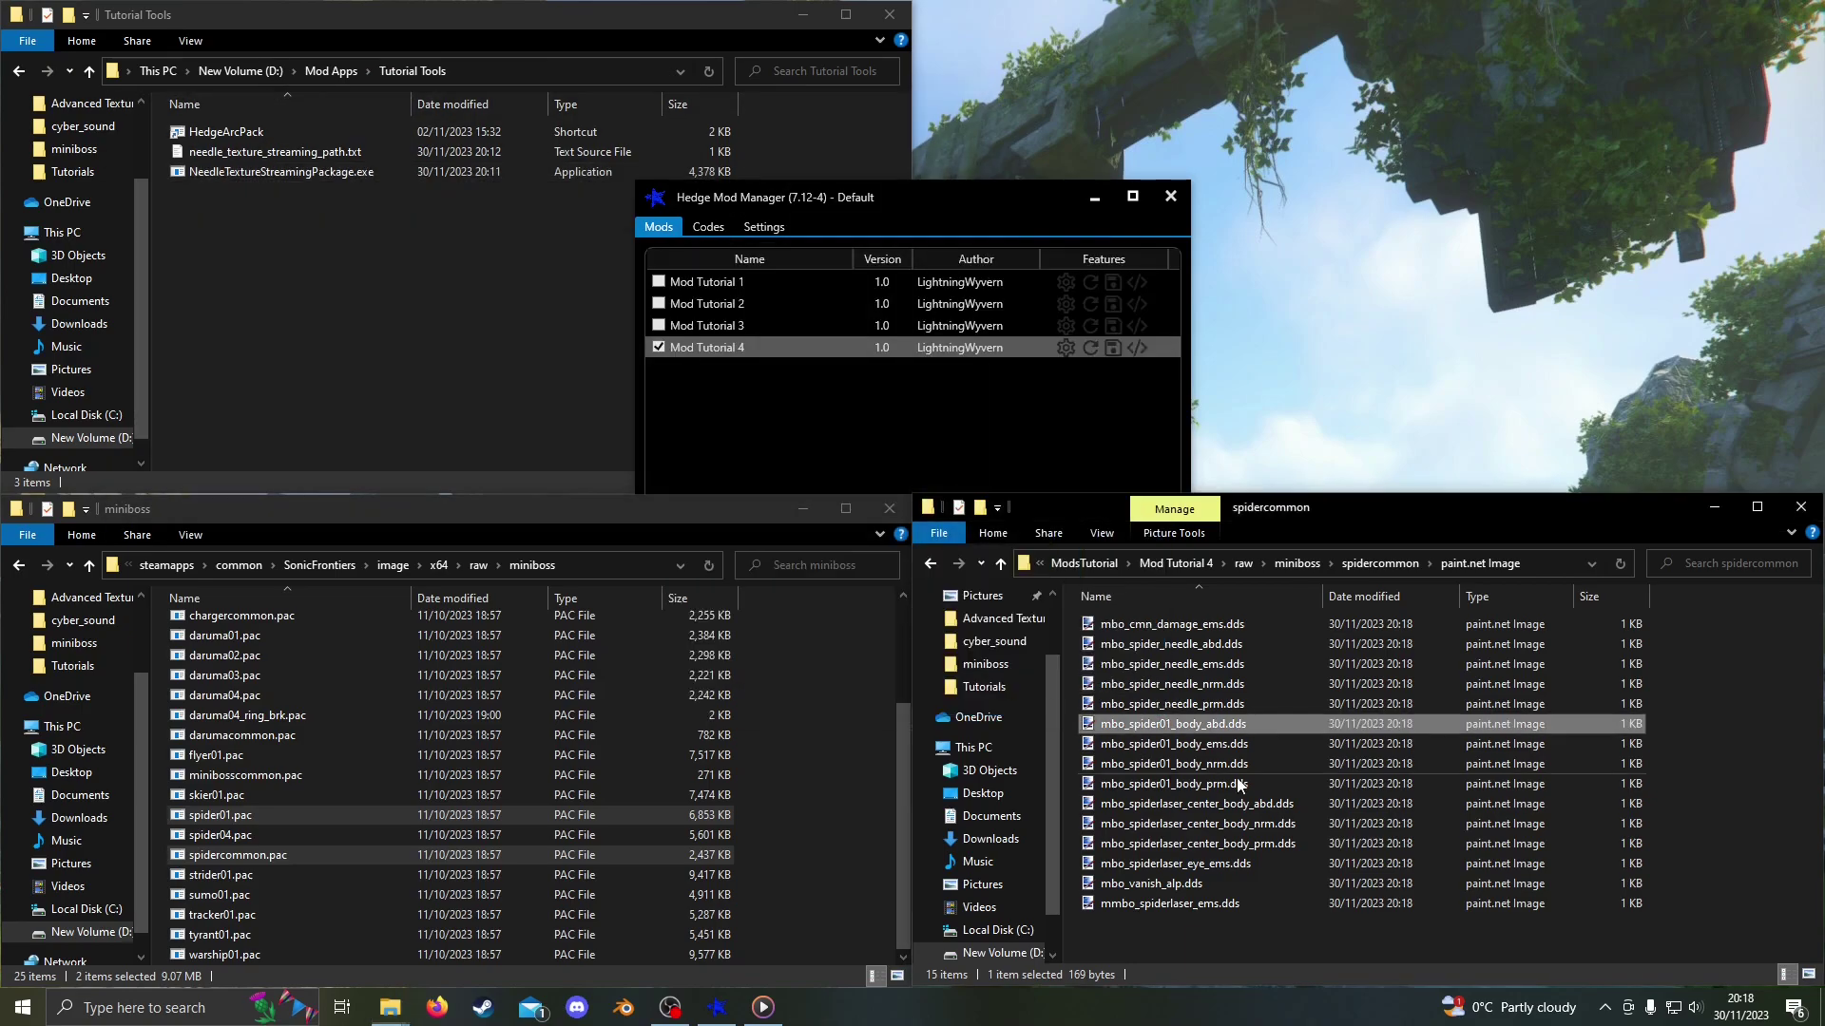
Open the body albedo texture in paint.net and apply Hue/Saturation with hue 47, saturation 100
{"action": "double_click", "coordinate": [1254, 722]}
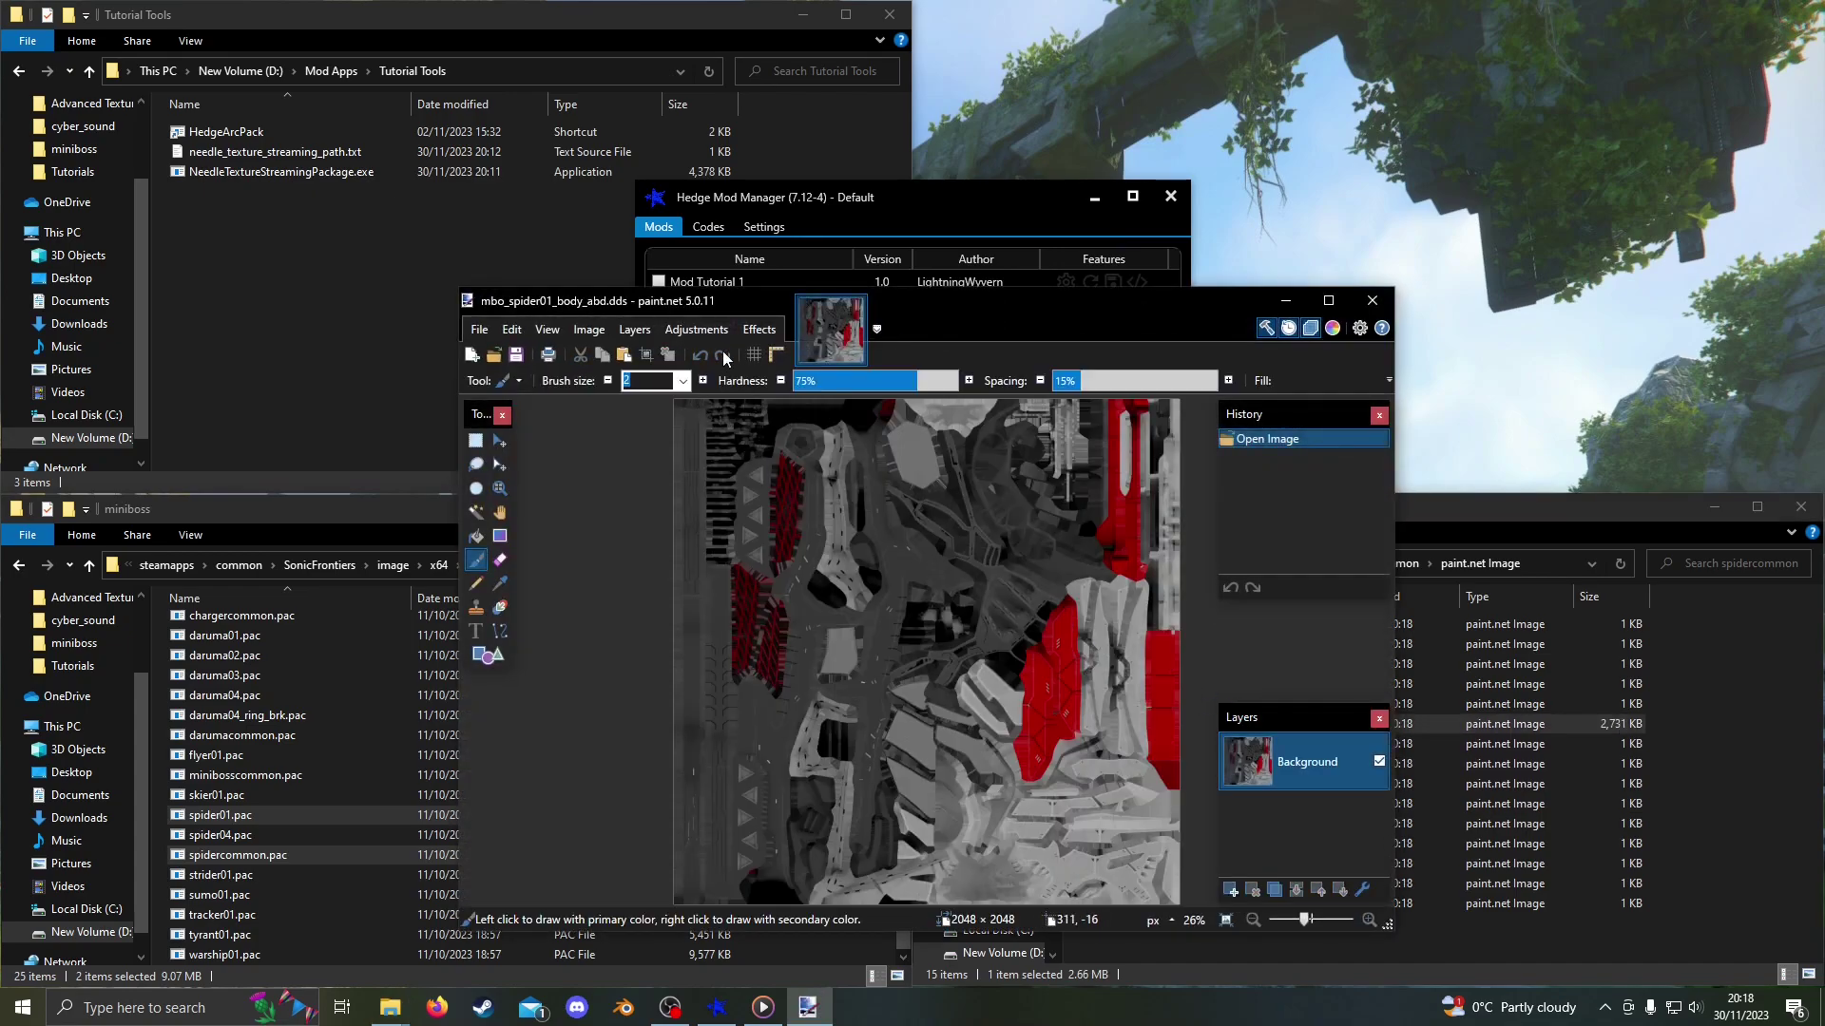
{"action": "left_click", "coordinate": [695, 329]}
{"action": "left_click", "coordinate": [748, 492]}
{"action": "left_click_drag", "start_coordinate": [885, 520], "coordinate": [627, 589]}
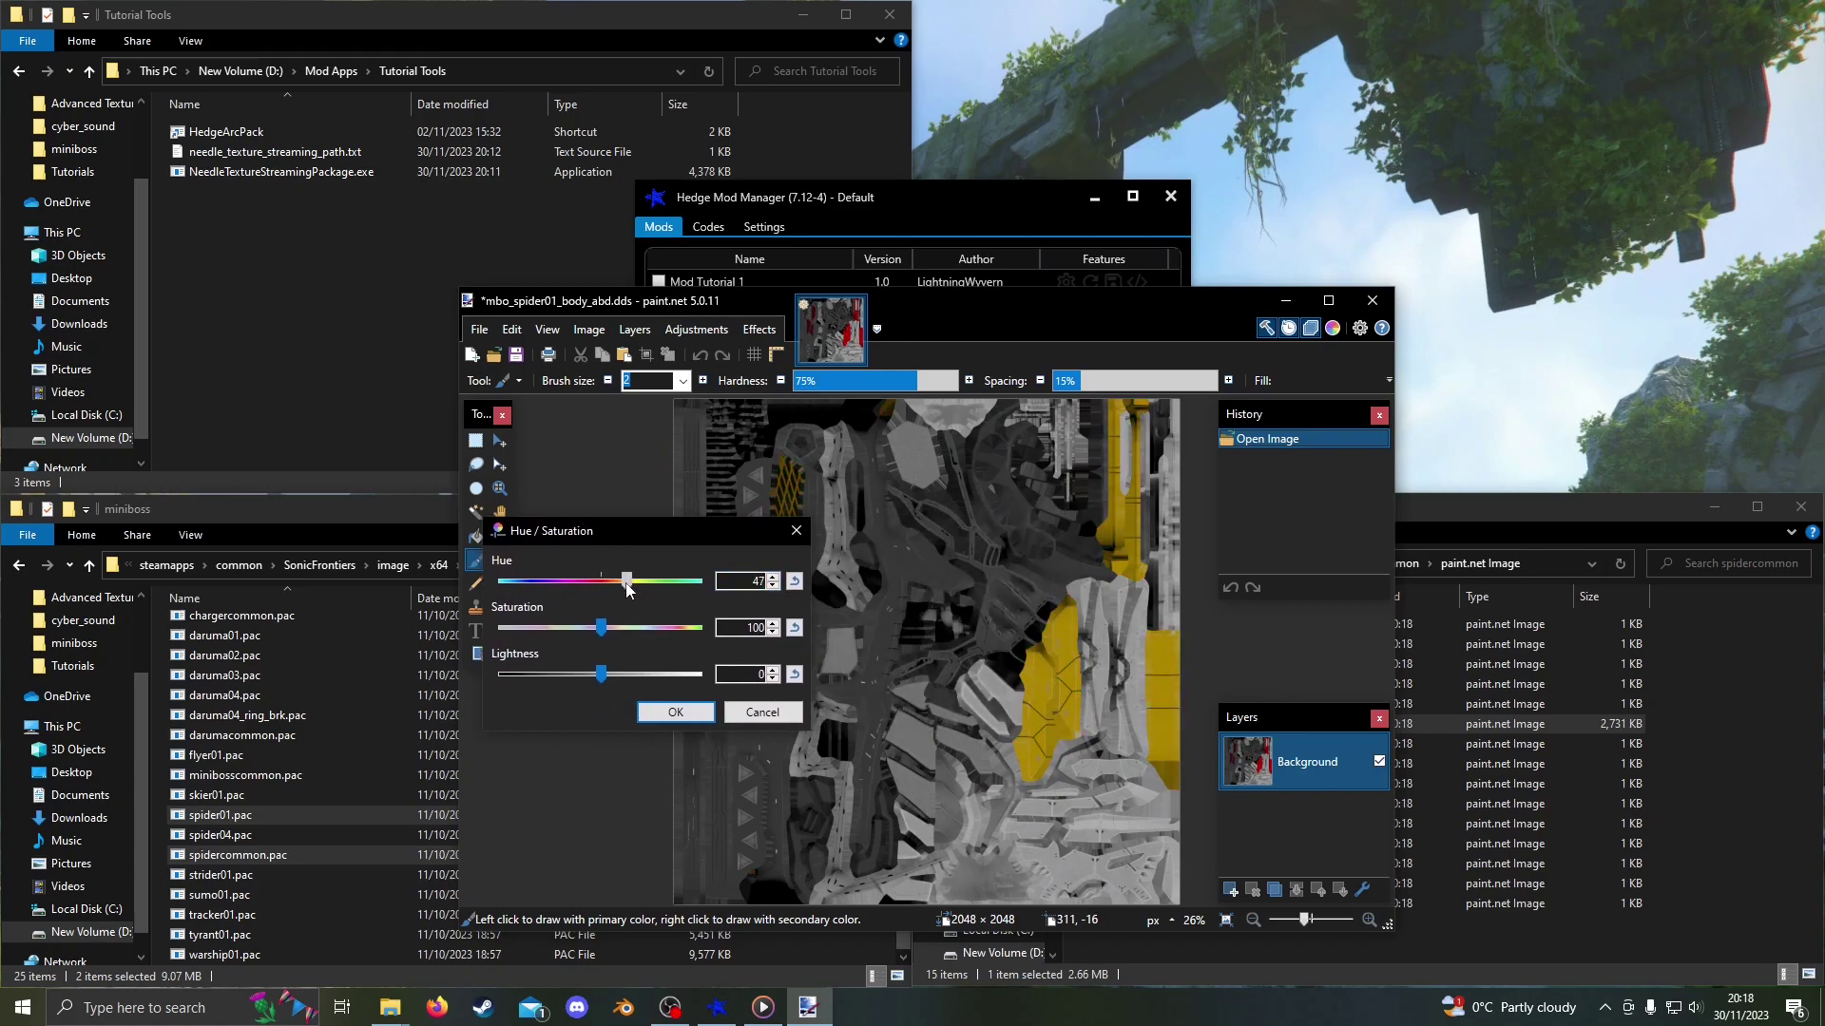
{"action": "left_click", "coordinate": [676, 713]}
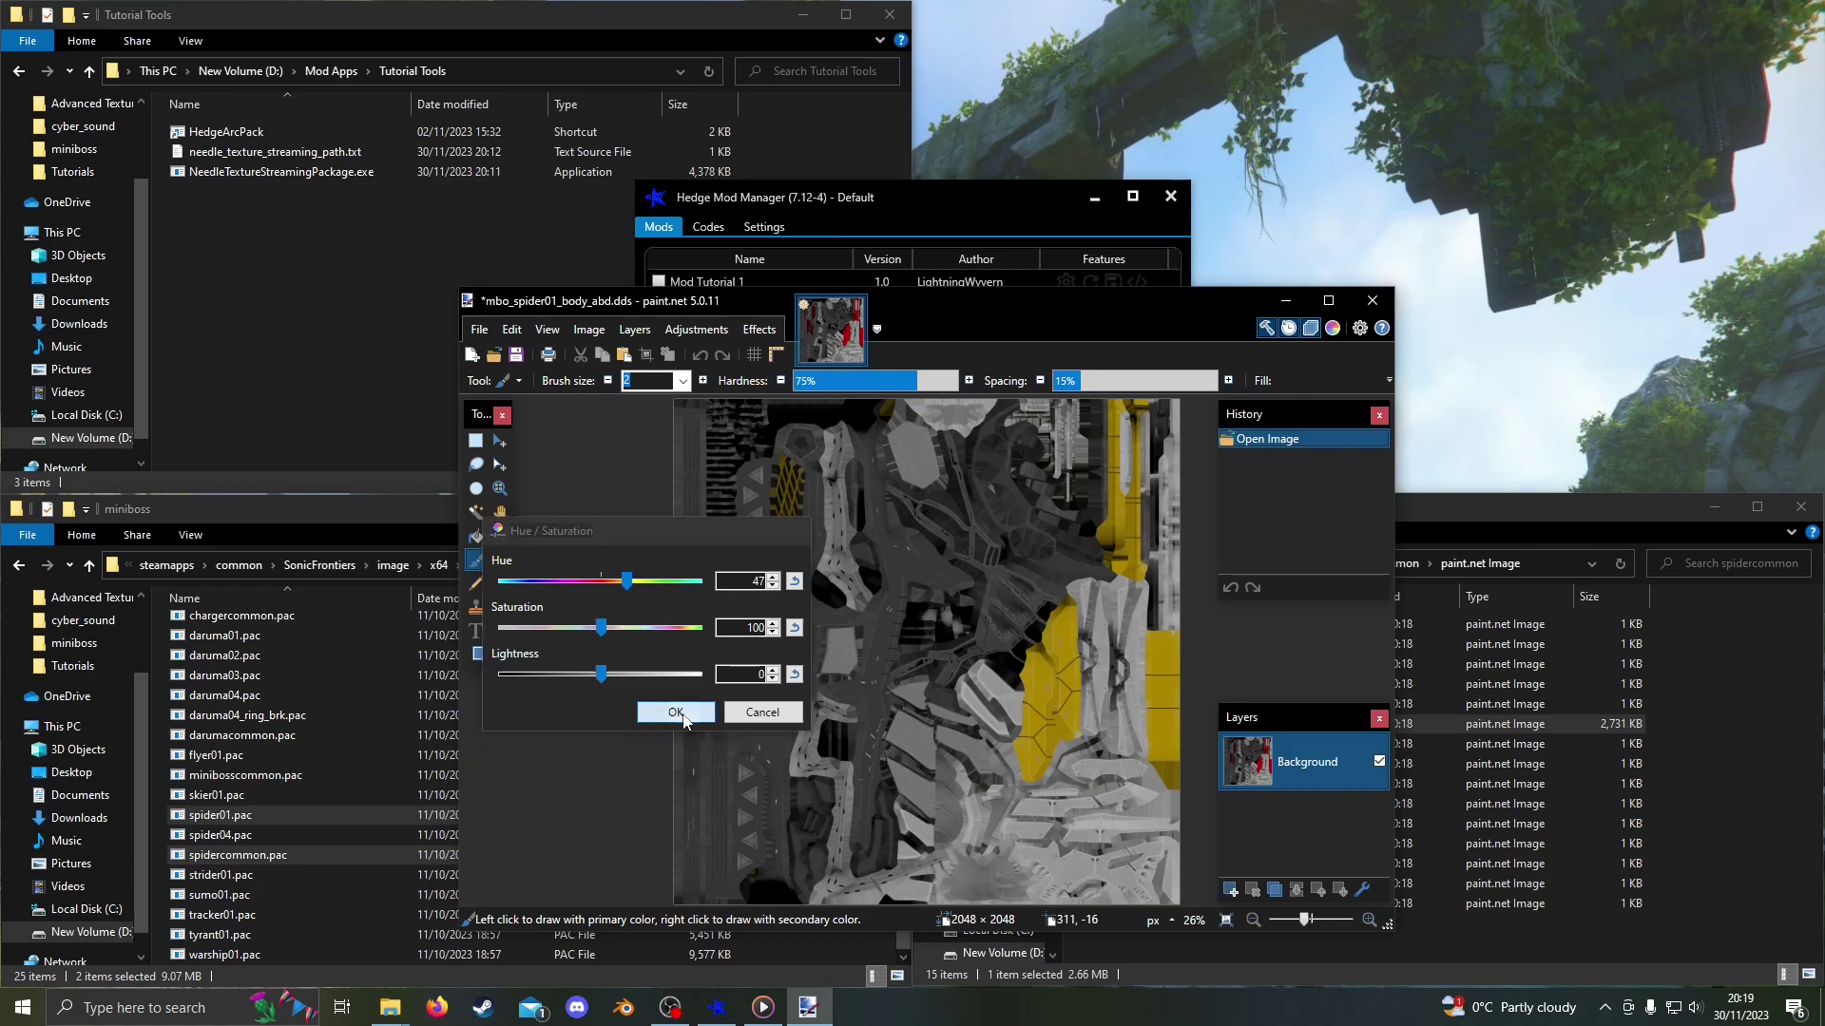
Save the recoloured texture as DDS with BC7 (Linear, DX 11+) compression
{"action": "left_click", "coordinate": [485, 333]}
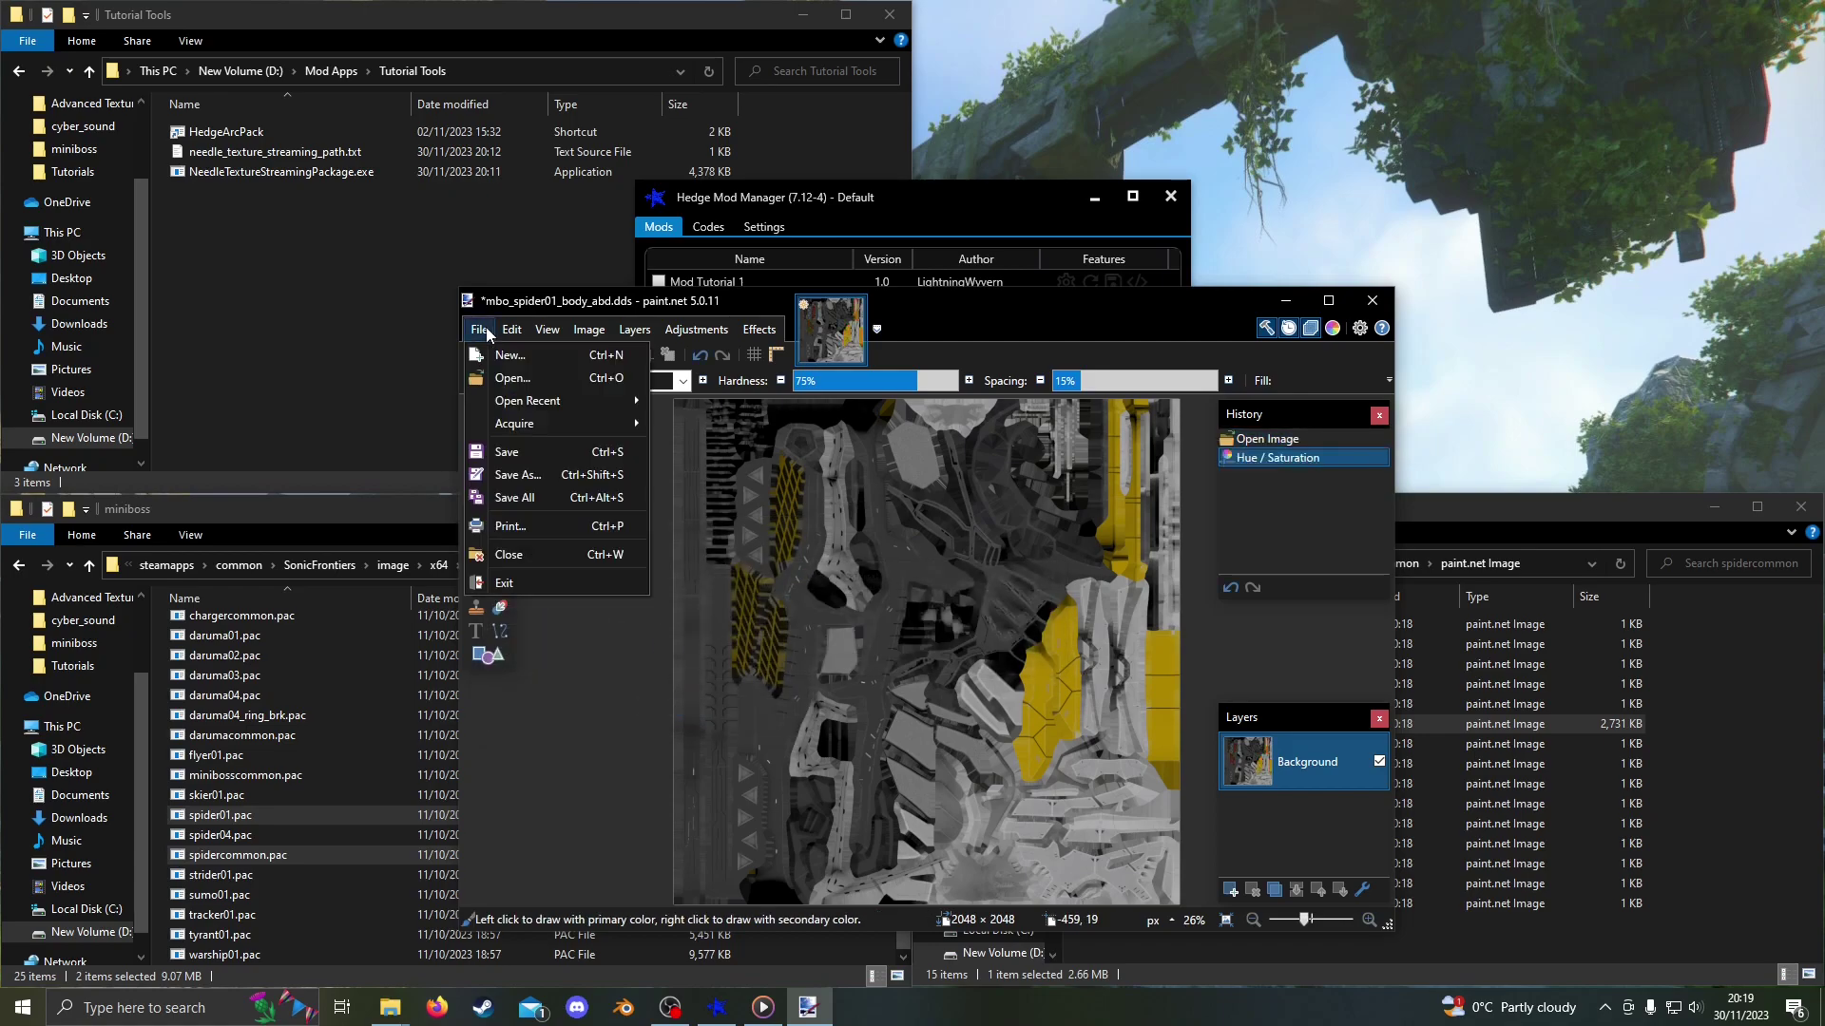
{"action": "left_click", "coordinate": [536, 446]}
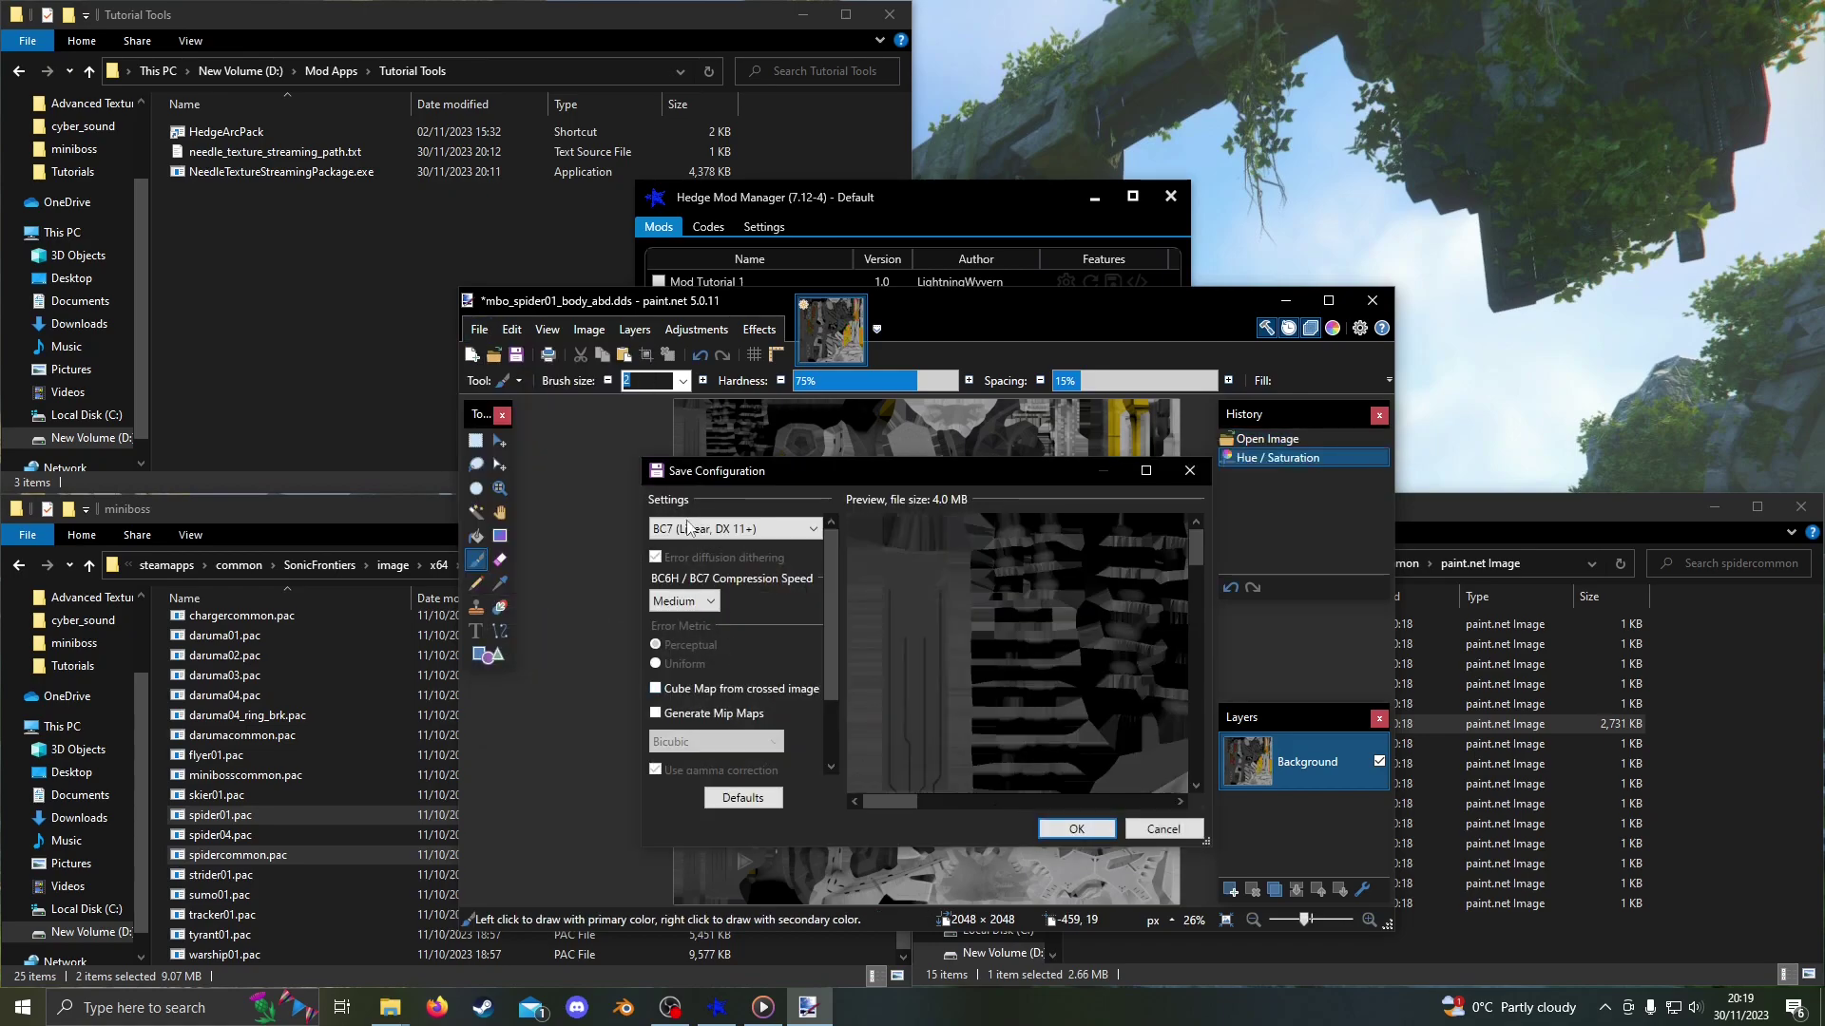
{"action": "left_click", "coordinate": [732, 528]}
{"action": "left_click", "coordinate": [694, 538]}
{"action": "left_click", "coordinate": [1076, 829]}
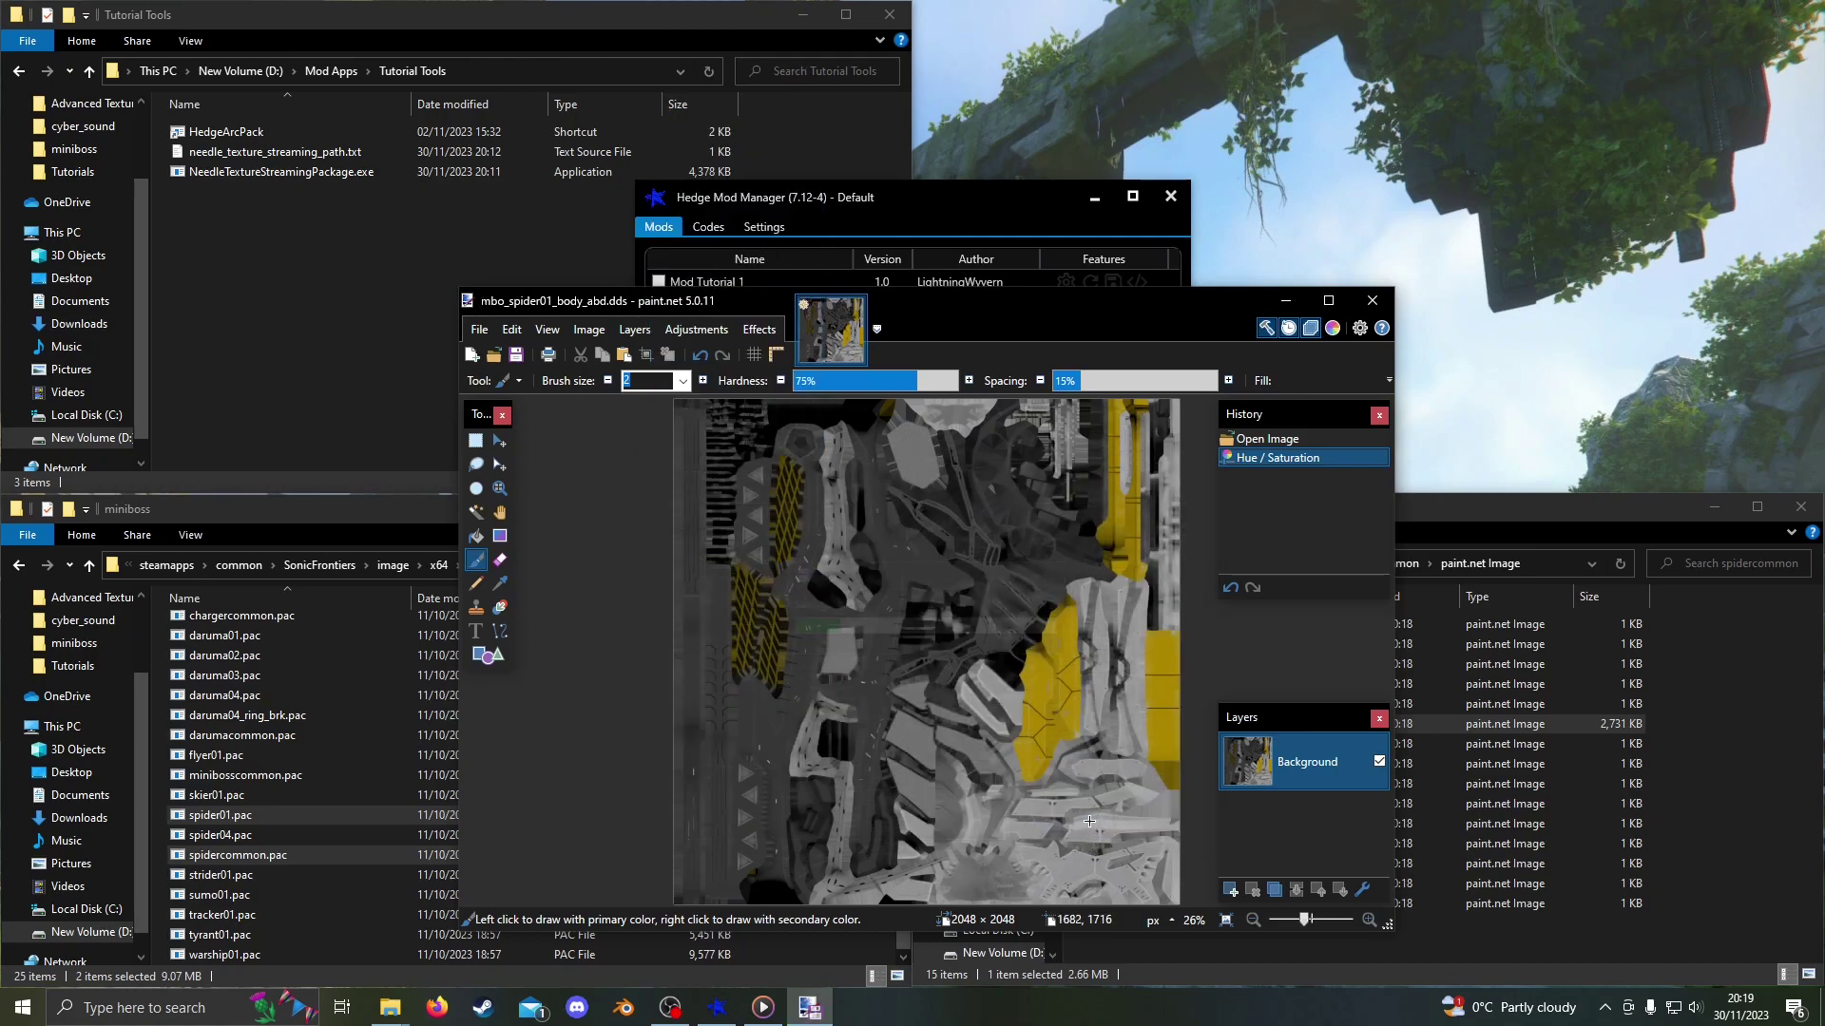
Close paint.net, open the mod's miniboss\spider01 folder, and filter to paint.net Image files
{"action": "left_click", "coordinate": [1373, 299]}
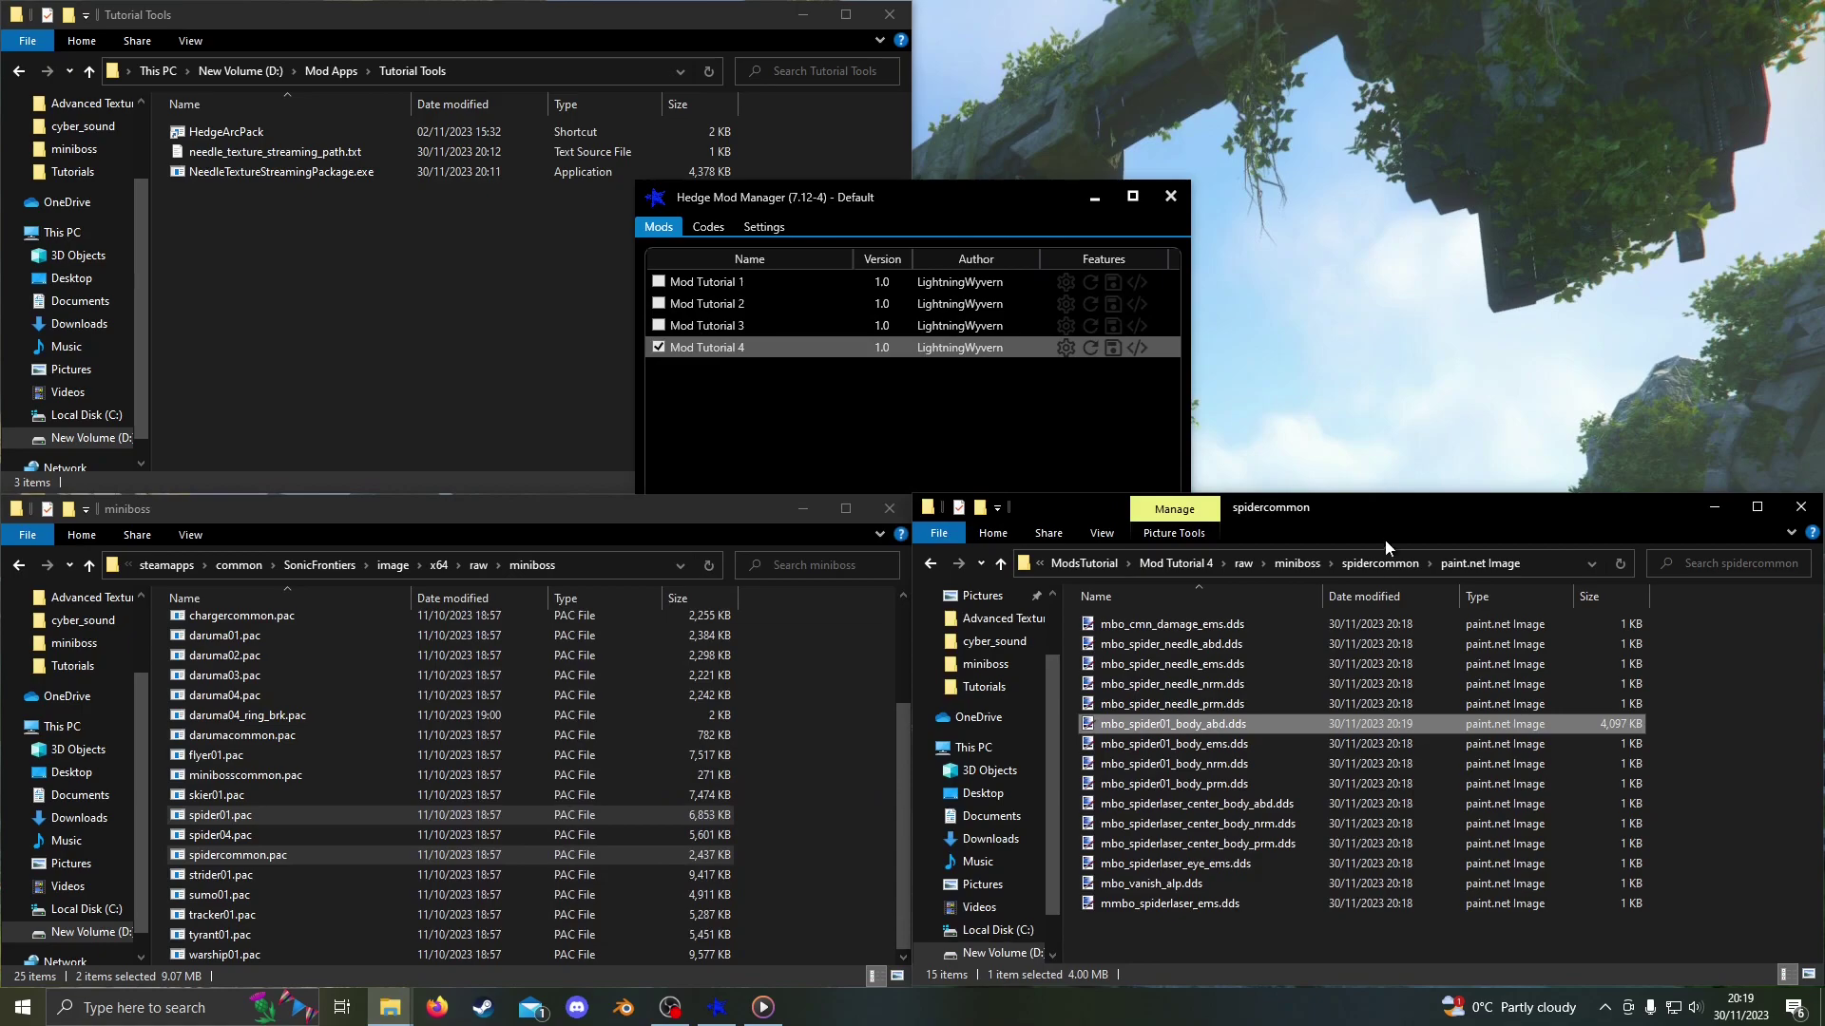
{"action": "left_click", "coordinate": [1297, 563]}
{"action": "double_click", "coordinate": [1246, 626]}
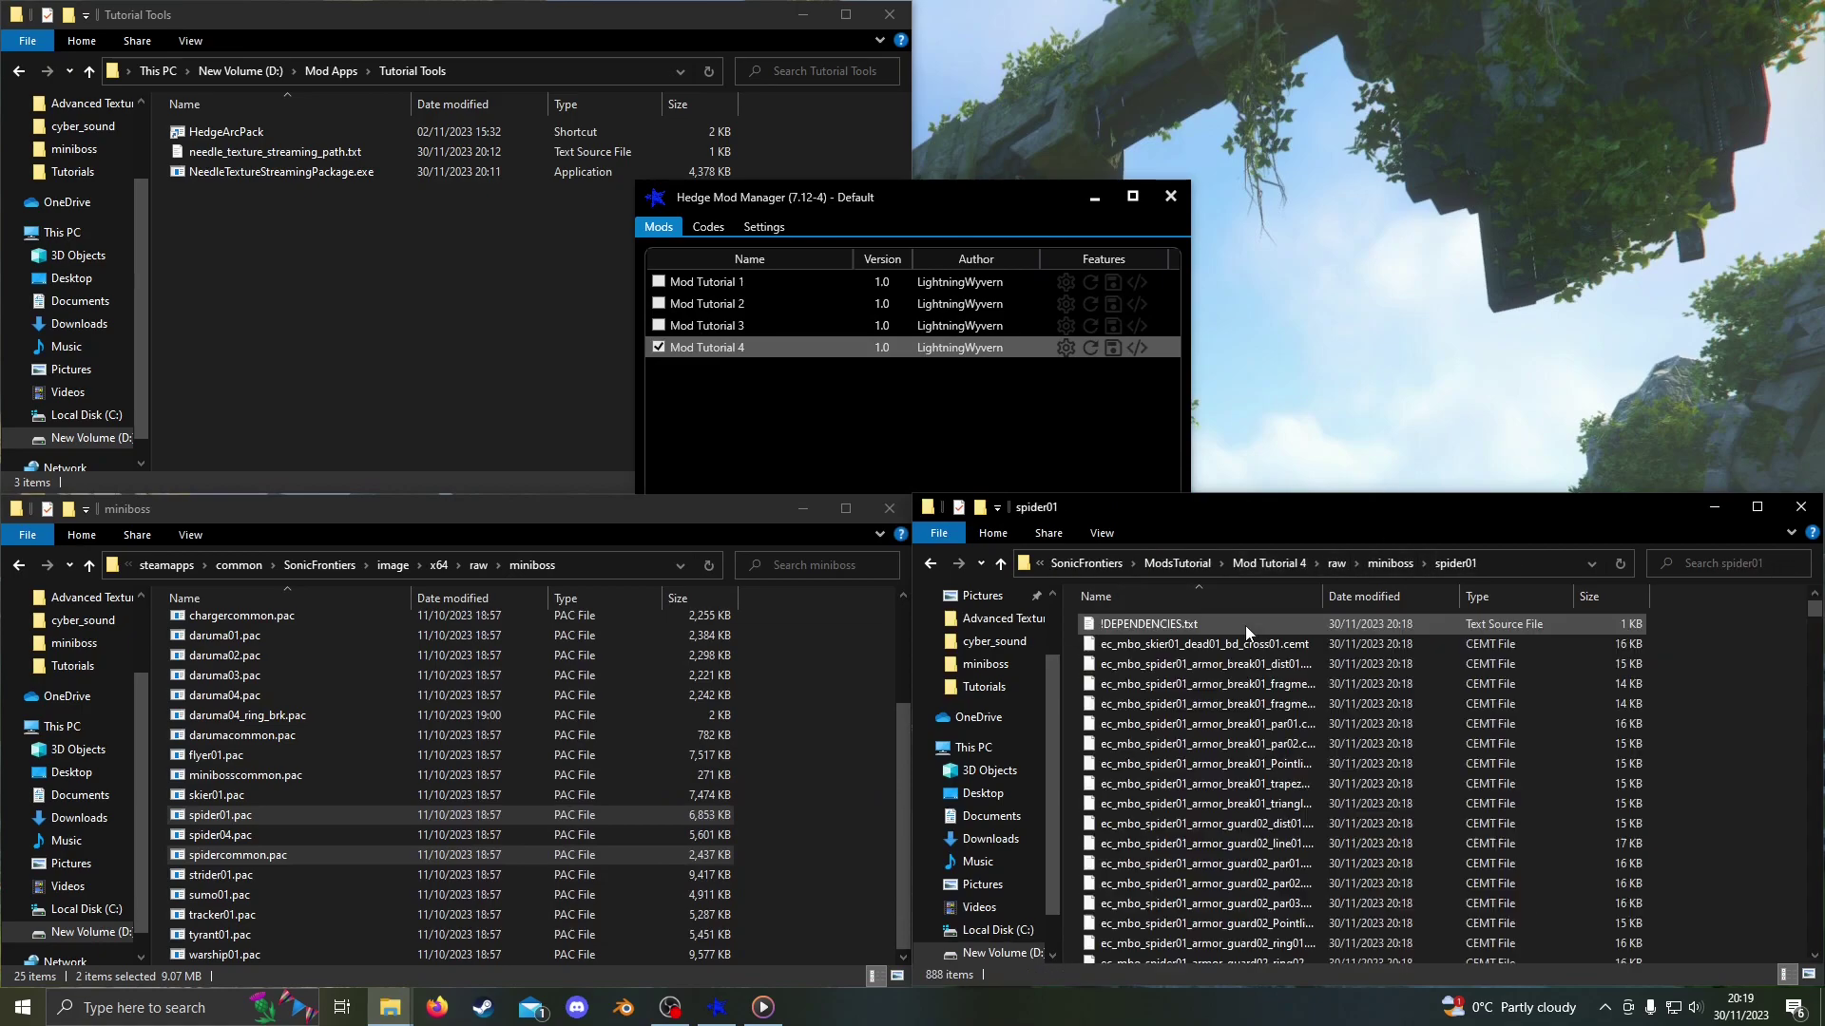
{"action": "left_click", "coordinate": [1564, 597]}
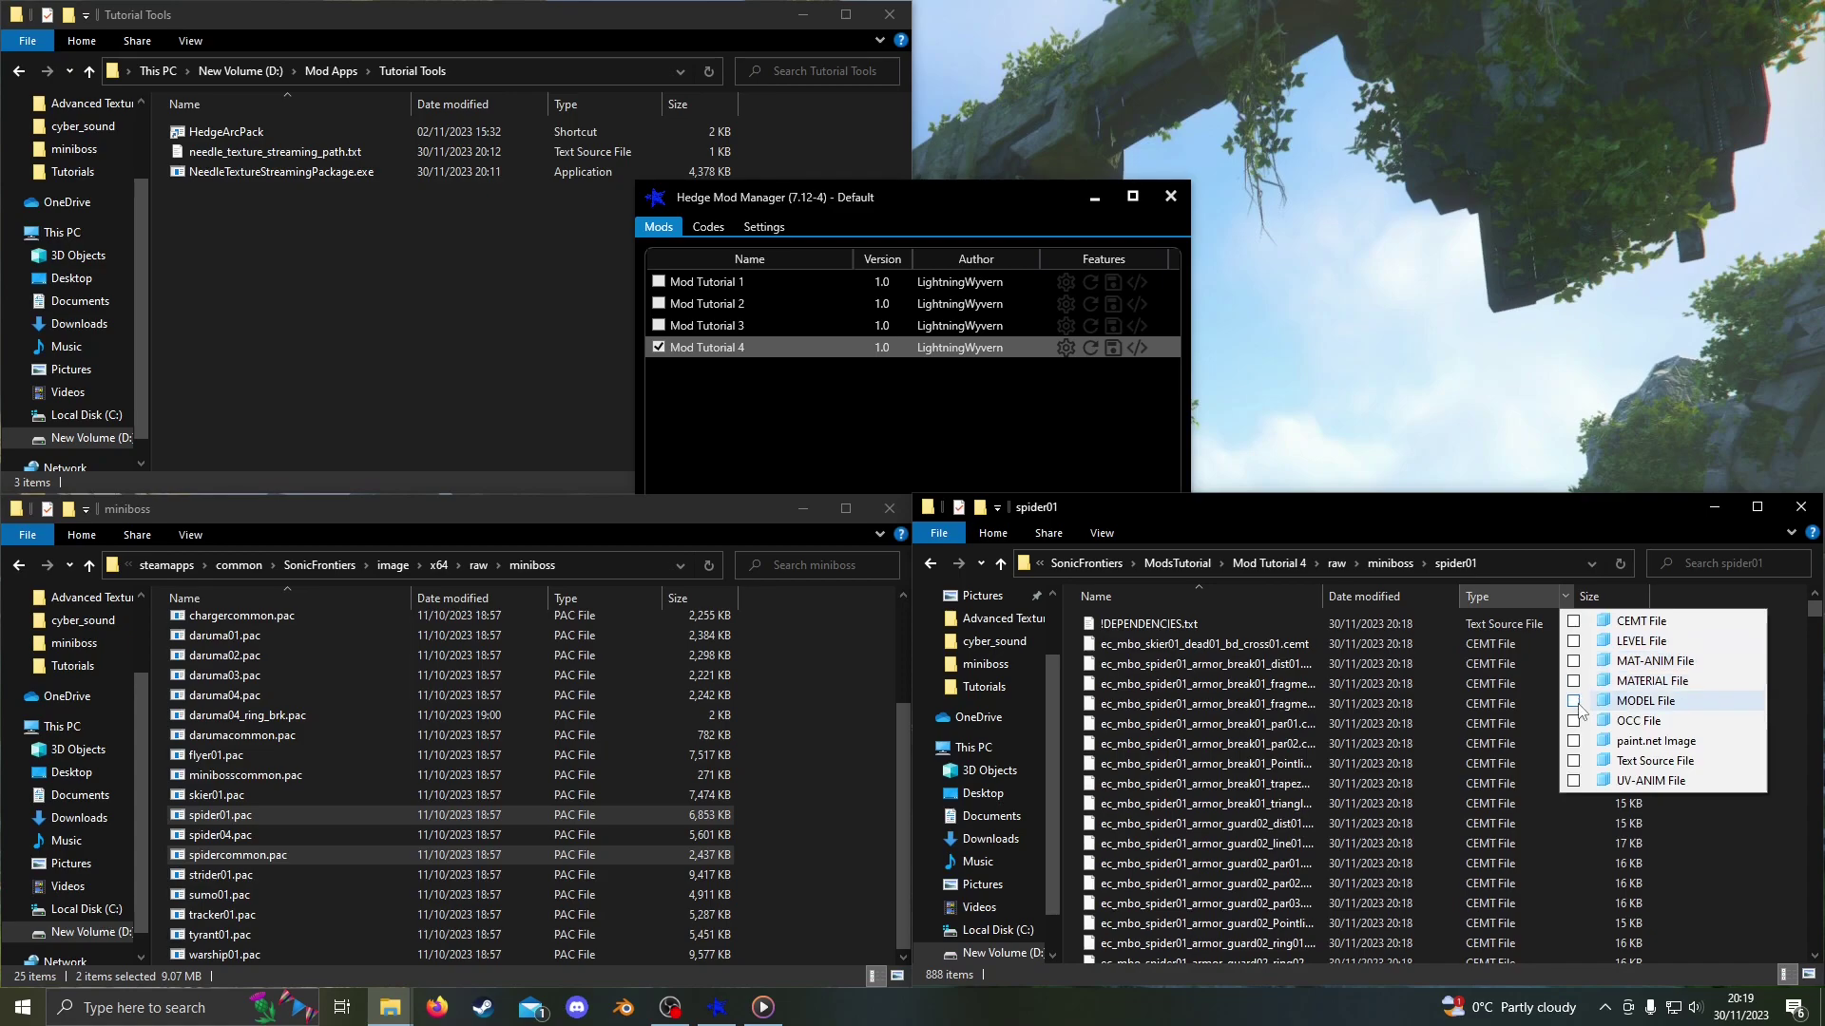
{"action": "left_click", "coordinate": [1573, 741]}
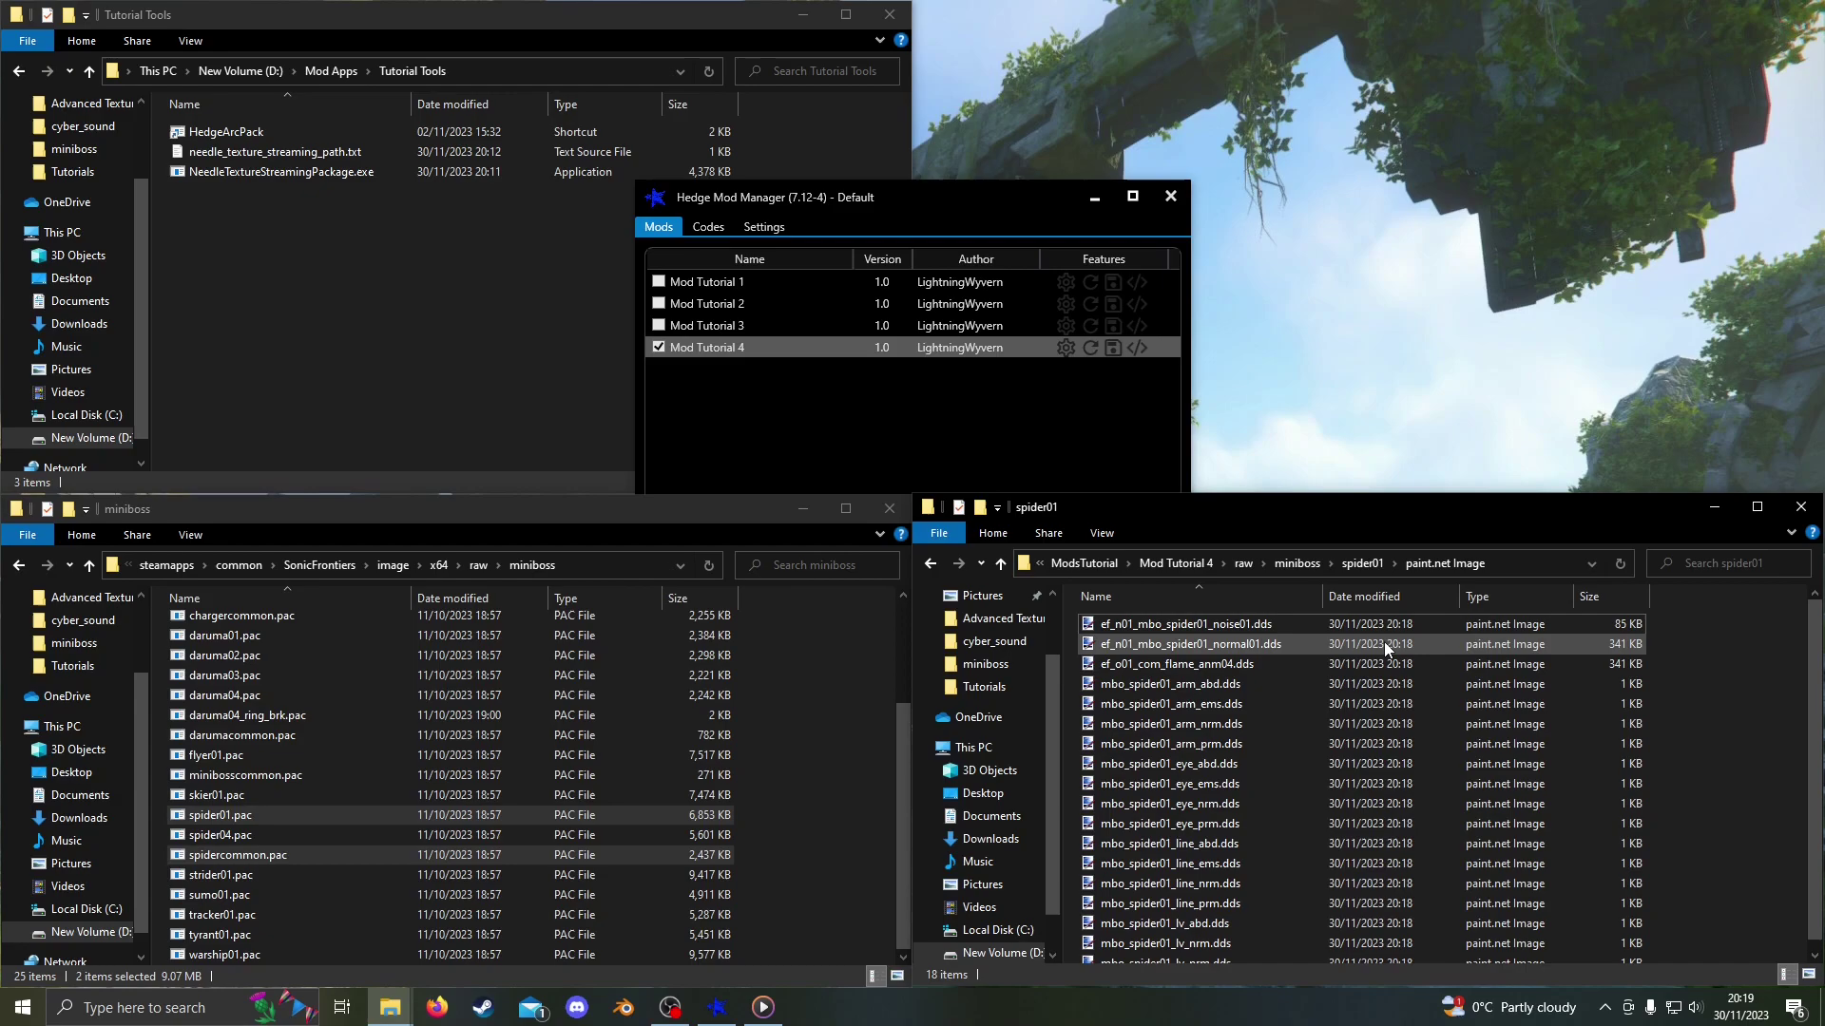
Unpack mbo_spider01_arm_abd.dds with the streaming tool and shift its hue to yellow in paint.net
{"action": "left_click_drag", "start_coordinate": [1308, 686], "coordinate": [275, 172]}
{"action": "key", "text": "Return"}
{"action": "left_click", "coordinate": [696, 329]}
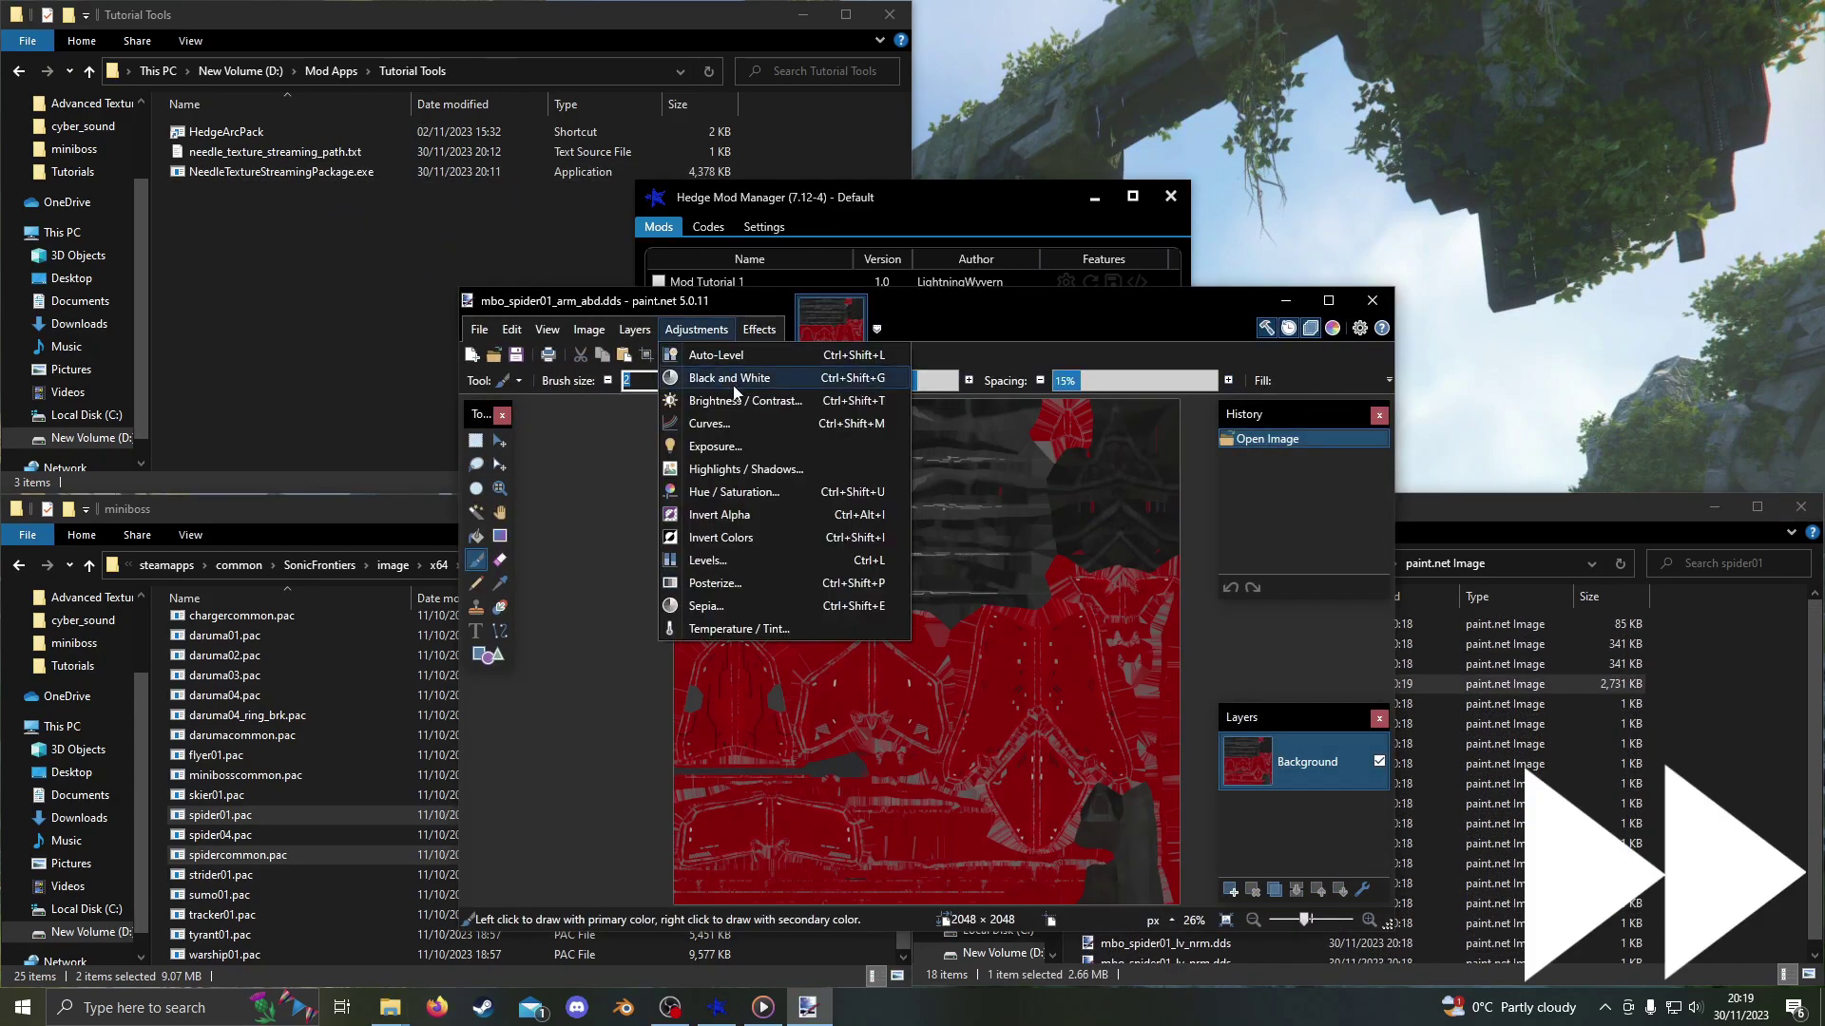
{"action": "left_click", "coordinate": [733, 491]}
{"action": "left_click_drag", "start_coordinate": [836, 558], "coordinate": [879, 559]}
{"action": "left_click", "coordinate": [953, 705]}
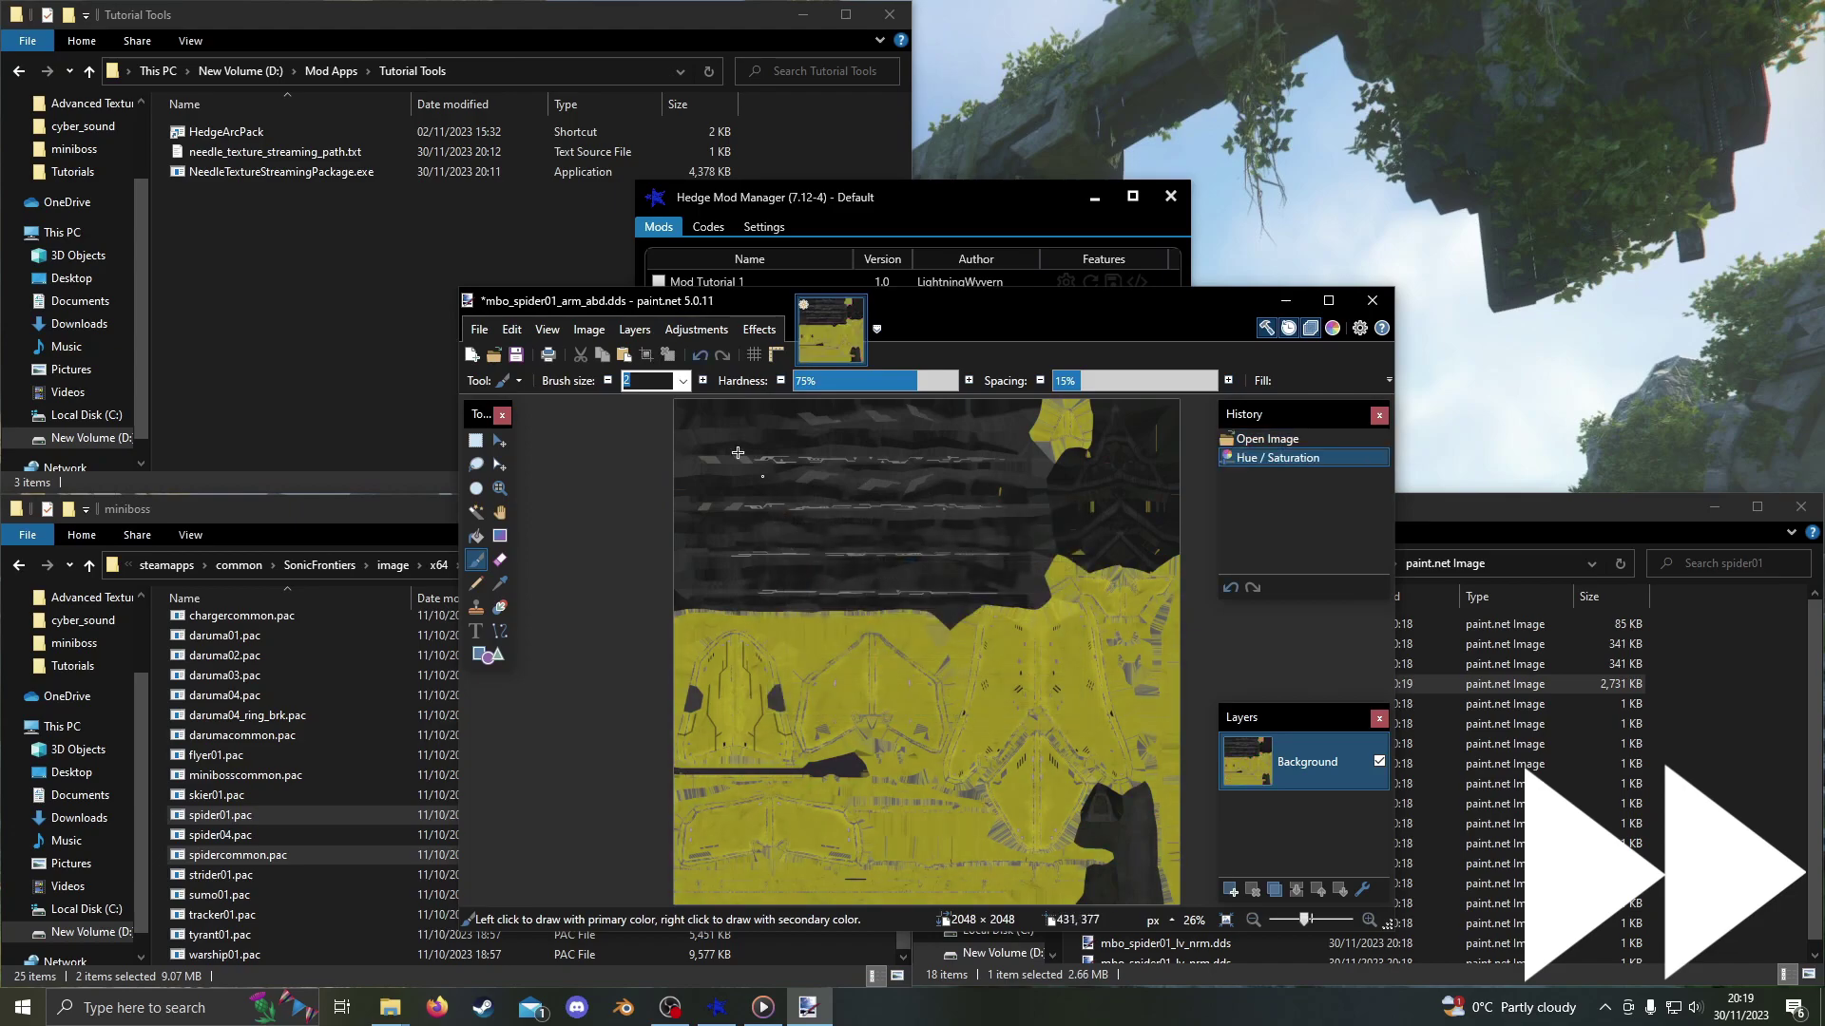
Save the recoloured arm texture as DDS and close it
{"action": "left_click", "coordinate": [478, 329]}
{"action": "left_click", "coordinate": [513, 447]}
{"action": "left_click", "coordinate": [1078, 836]}
{"action": "left_click", "coordinate": [1371, 299]}
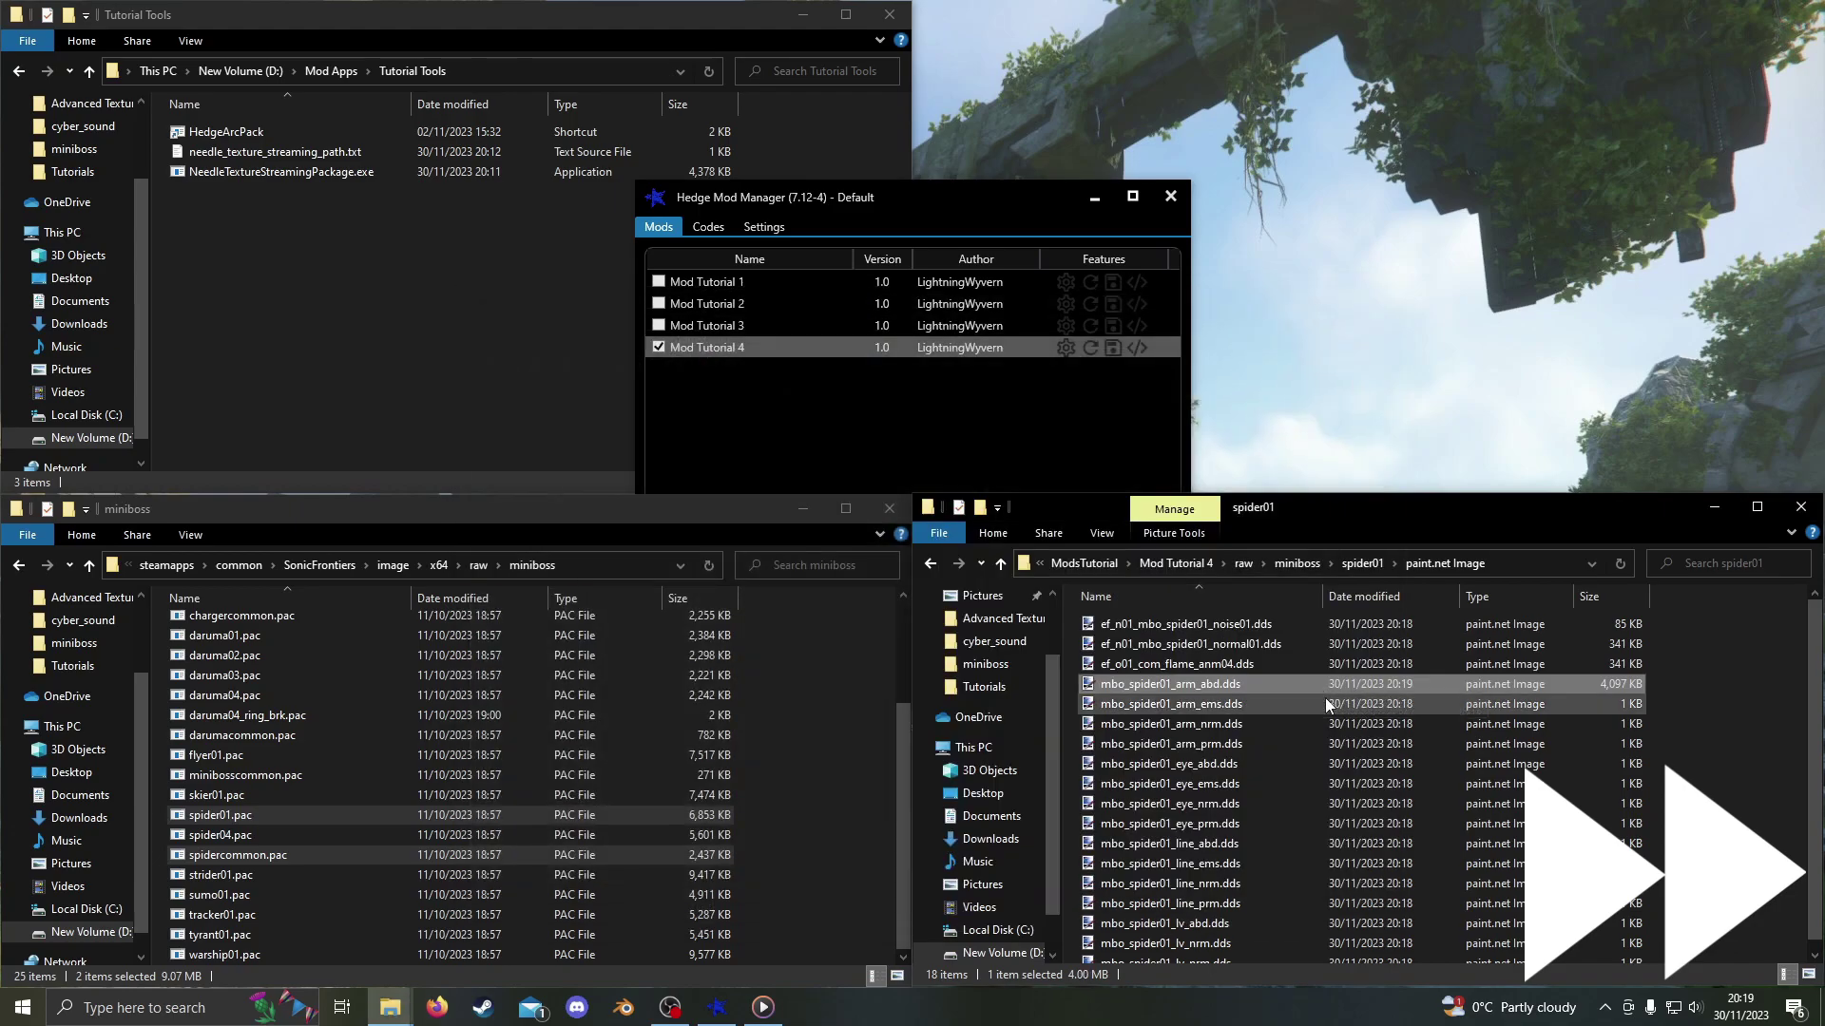
Unpack the leg albedo texture lv_abd.dds and shift its hue to yellow in paint.net
{"action": "left_click_drag", "start_coordinate": [1226, 920], "coordinate": [395, 174]}
{"action": "double_click", "coordinate": [1318, 918]}
{"action": "left_click", "coordinate": [696, 329]}
{"action": "left_click", "coordinate": [770, 492]}
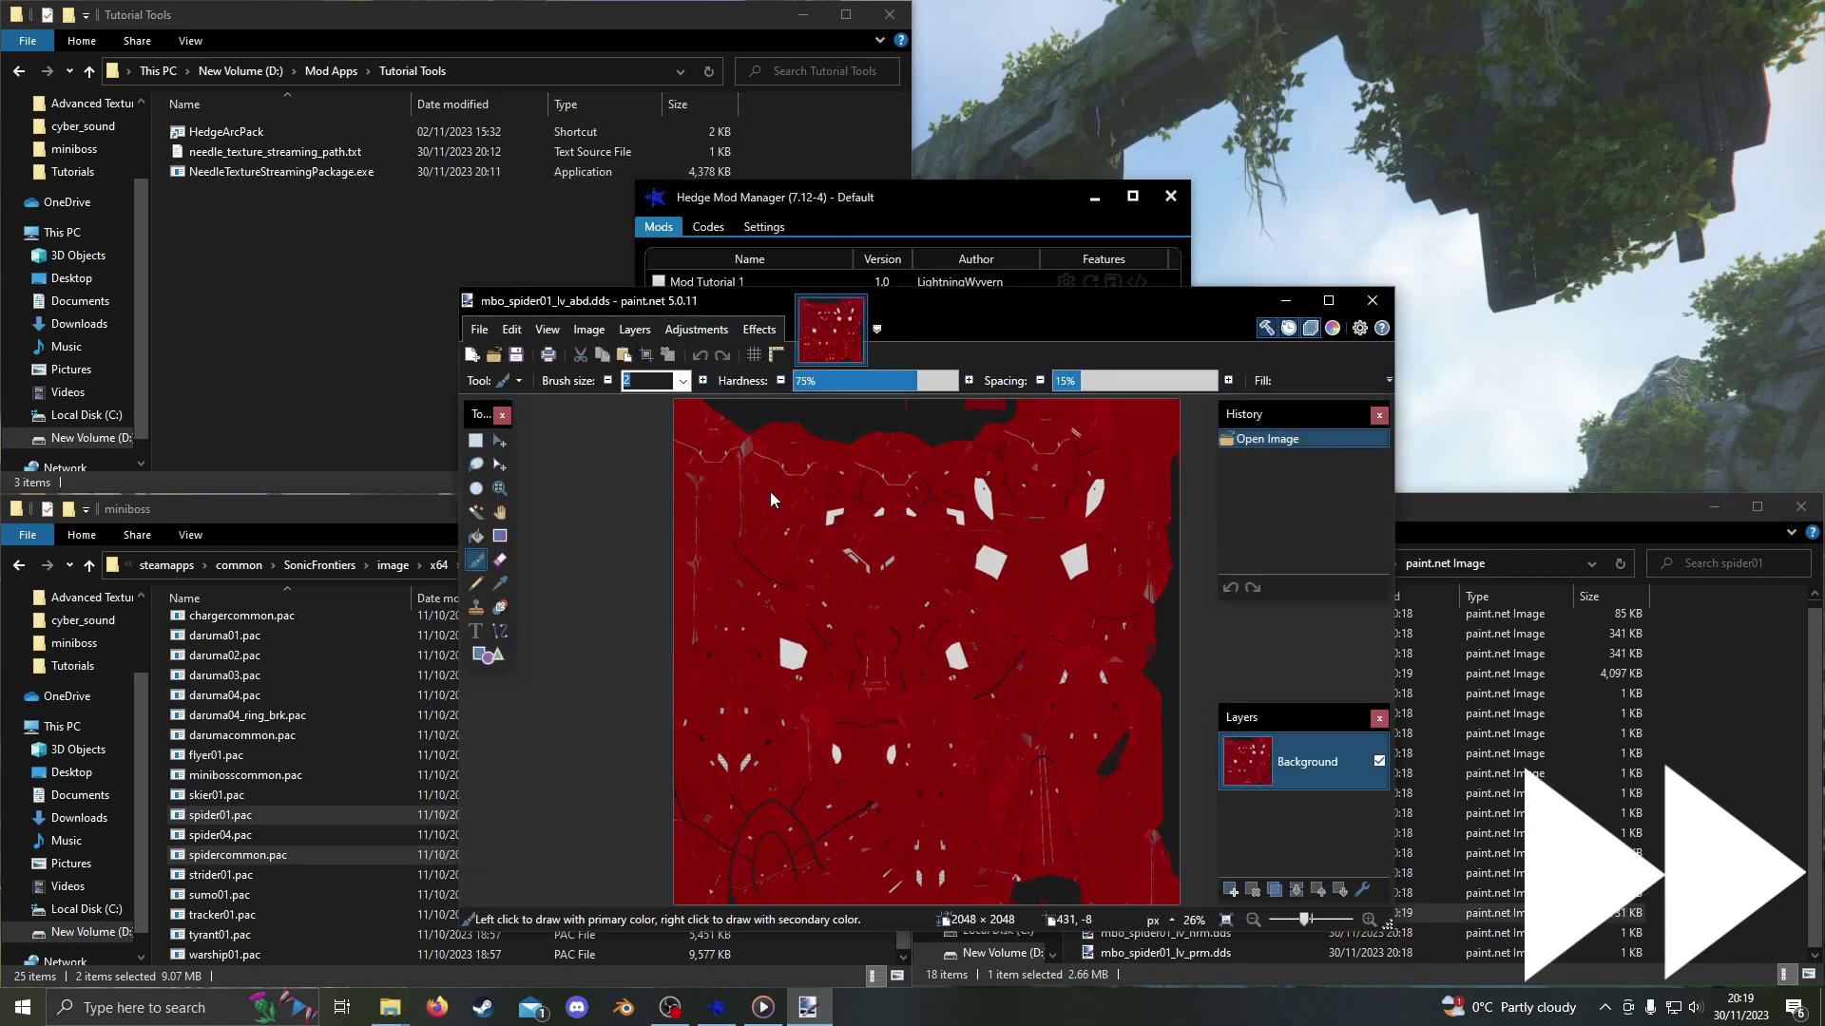
{"action": "left_click_drag", "start_coordinate": [881, 572], "coordinate": [906, 574]}
{"action": "left_click", "coordinate": [956, 708]}
Save the recoloured leg texture as DDS and close paint.net
{"action": "left_click", "coordinate": [479, 328]}
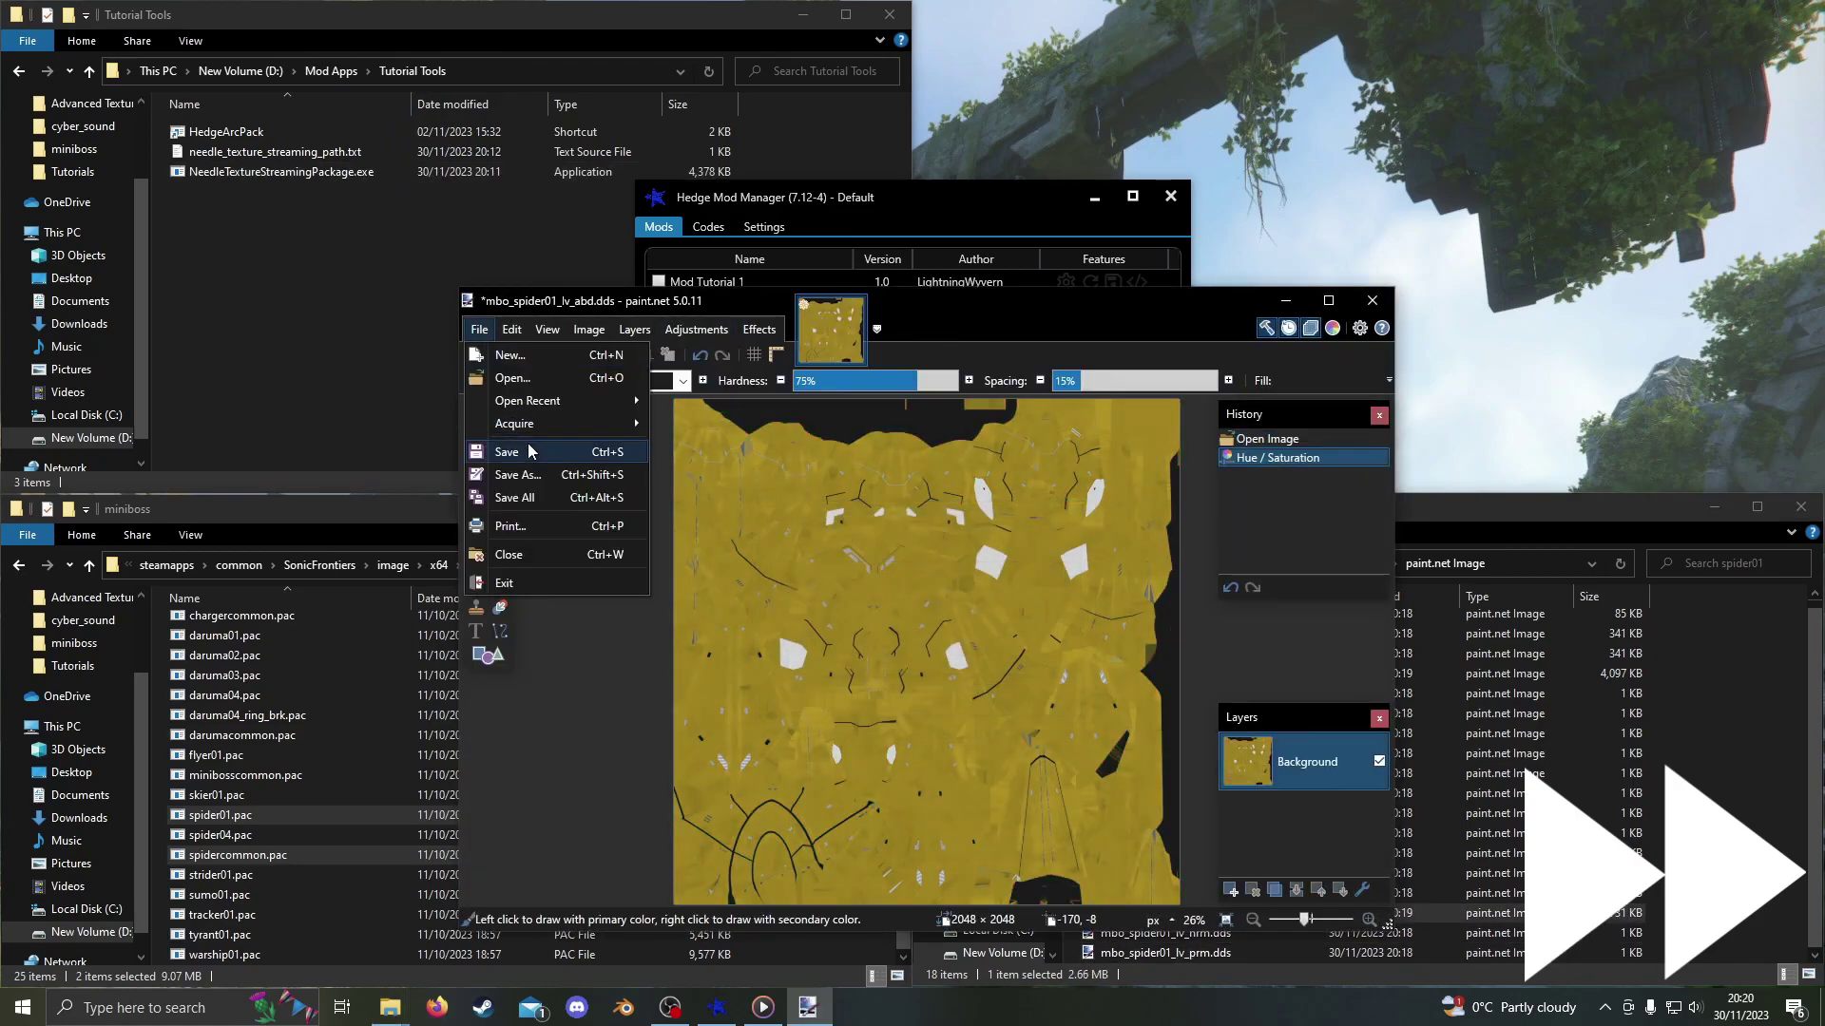
{"action": "left_click", "coordinate": [529, 451]}
{"action": "key", "text": "Return"}
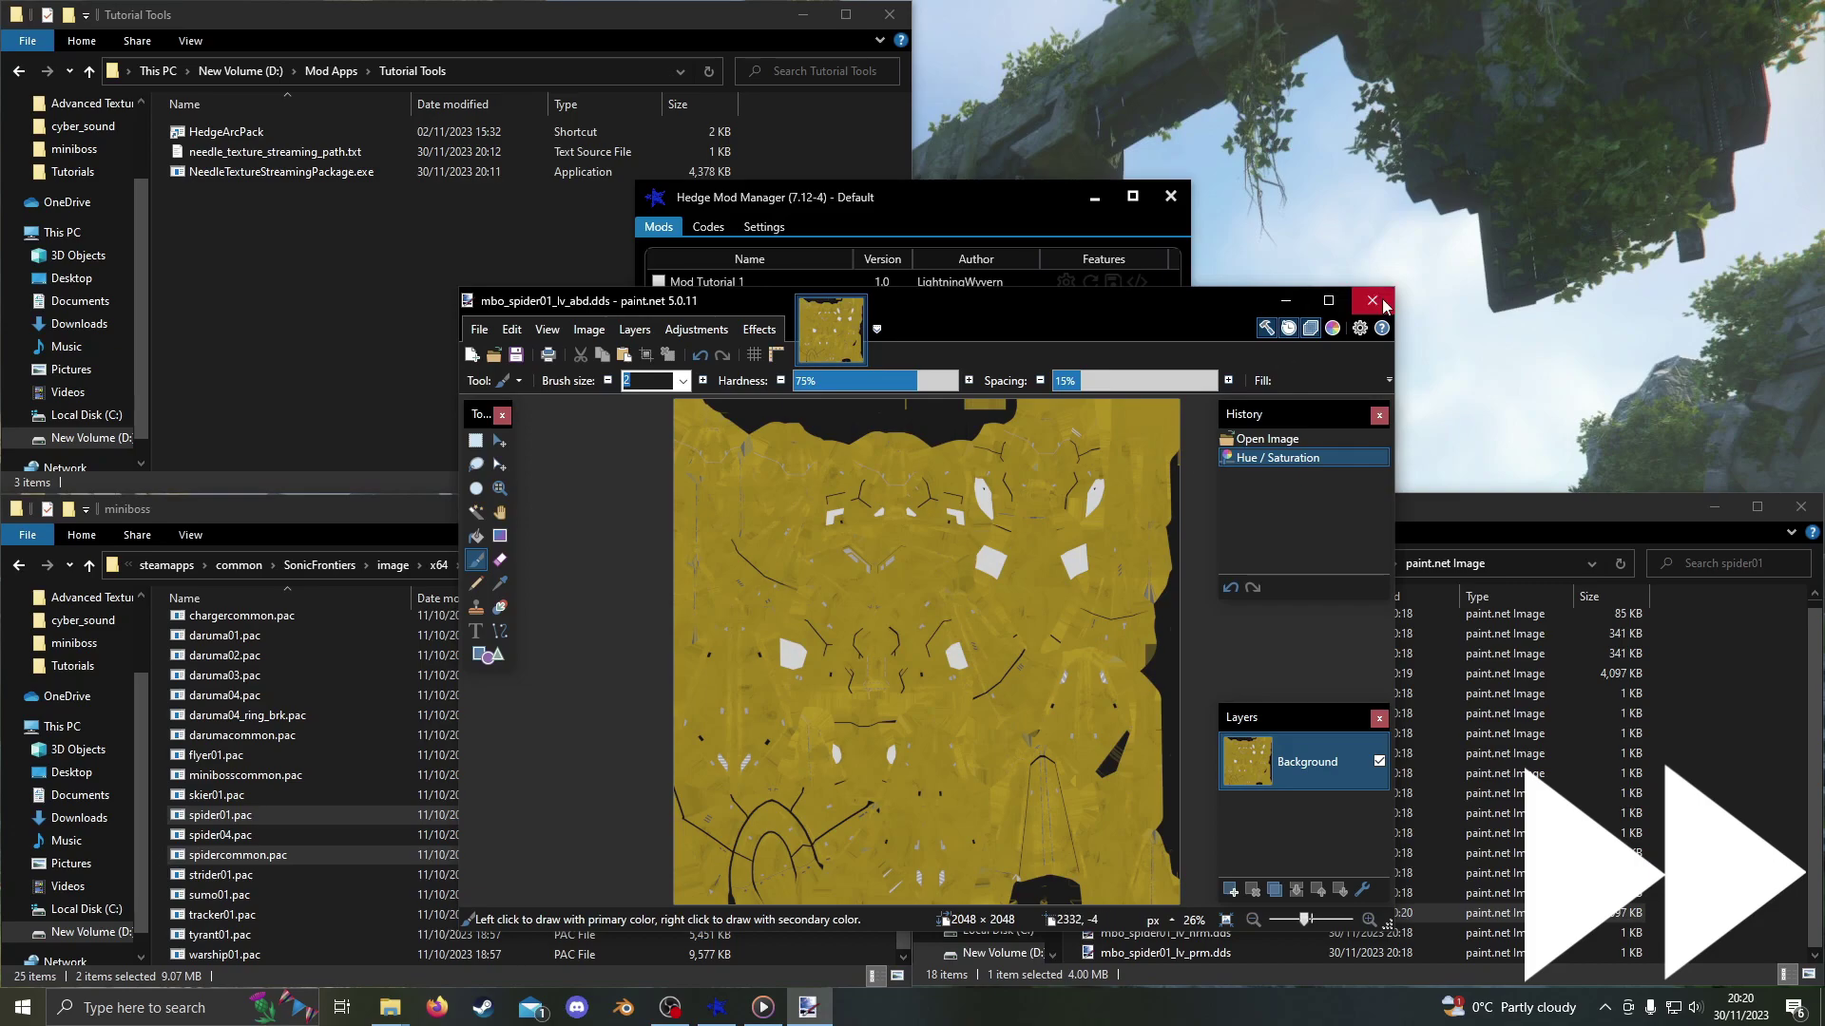
{"action": "left_click", "coordinate": [1372, 300]}
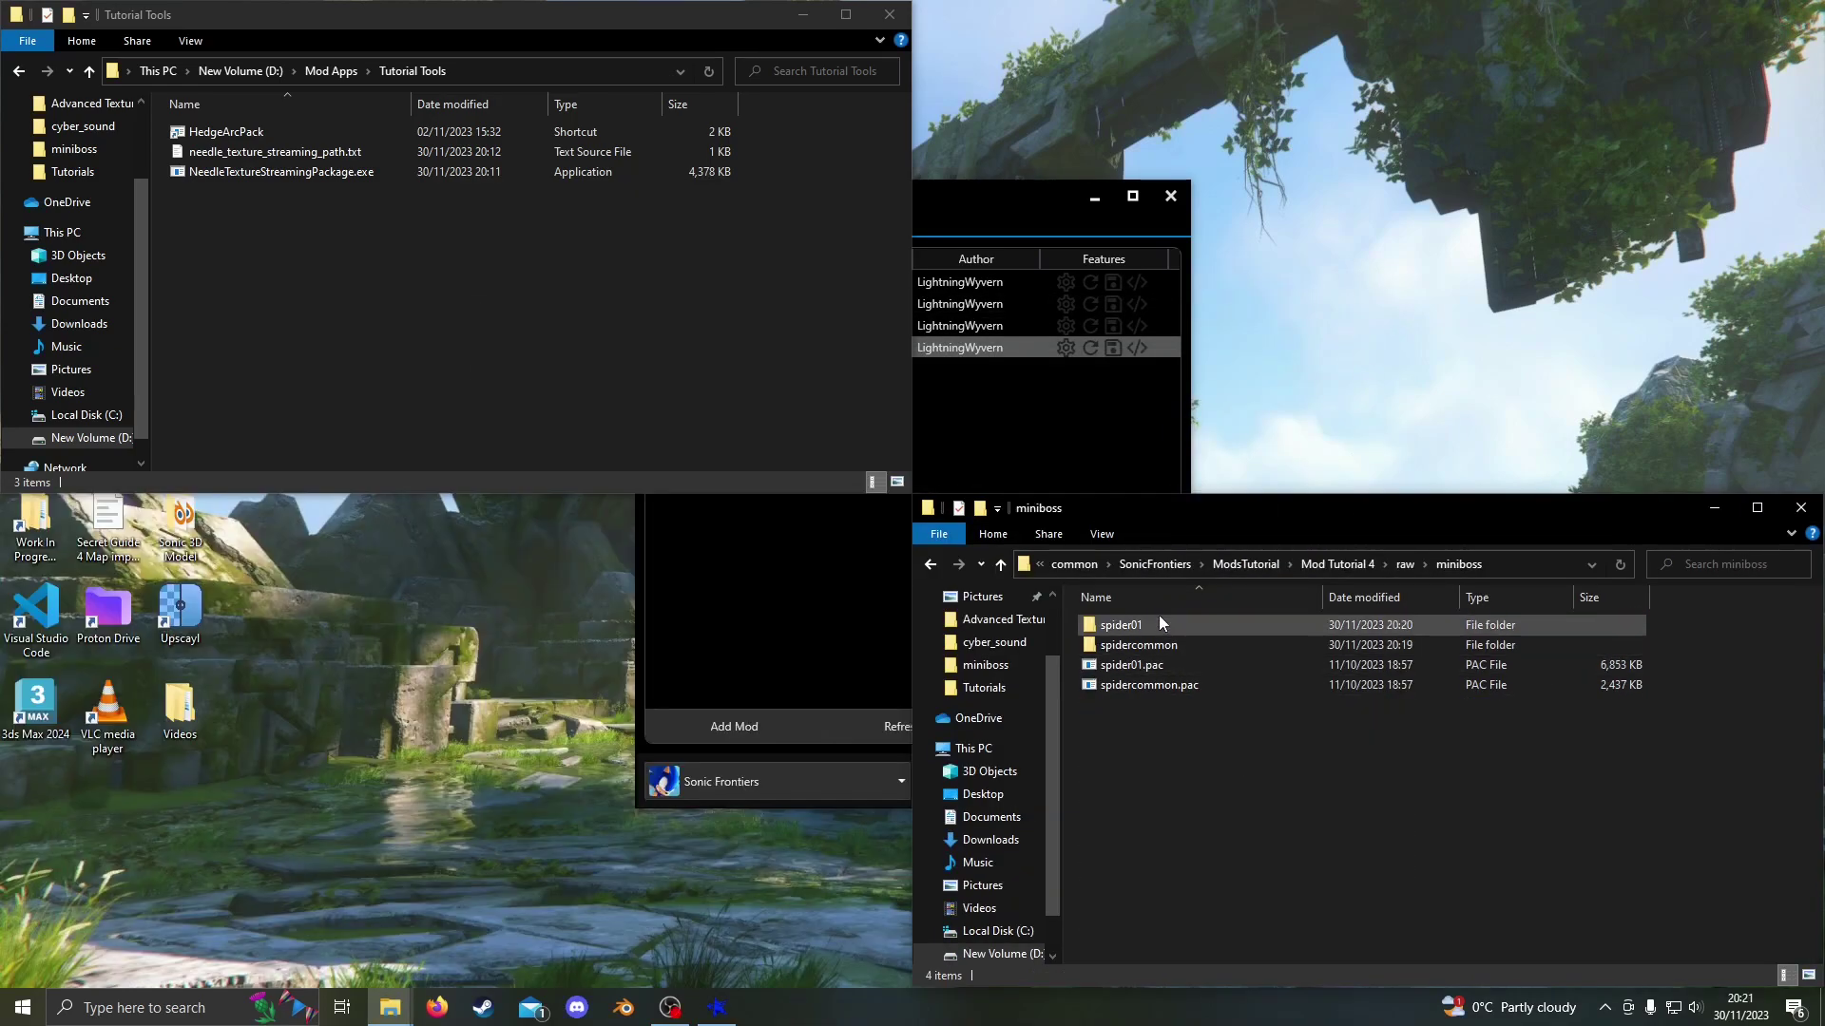
Repack the spider01 folder with HedgeArcPack using the 'rangers' archive type
{"action": "left_click", "coordinate": [1131, 620]}
{"action": "left_click_drag", "start_coordinate": [1131, 617], "coordinate": [336, 140]}
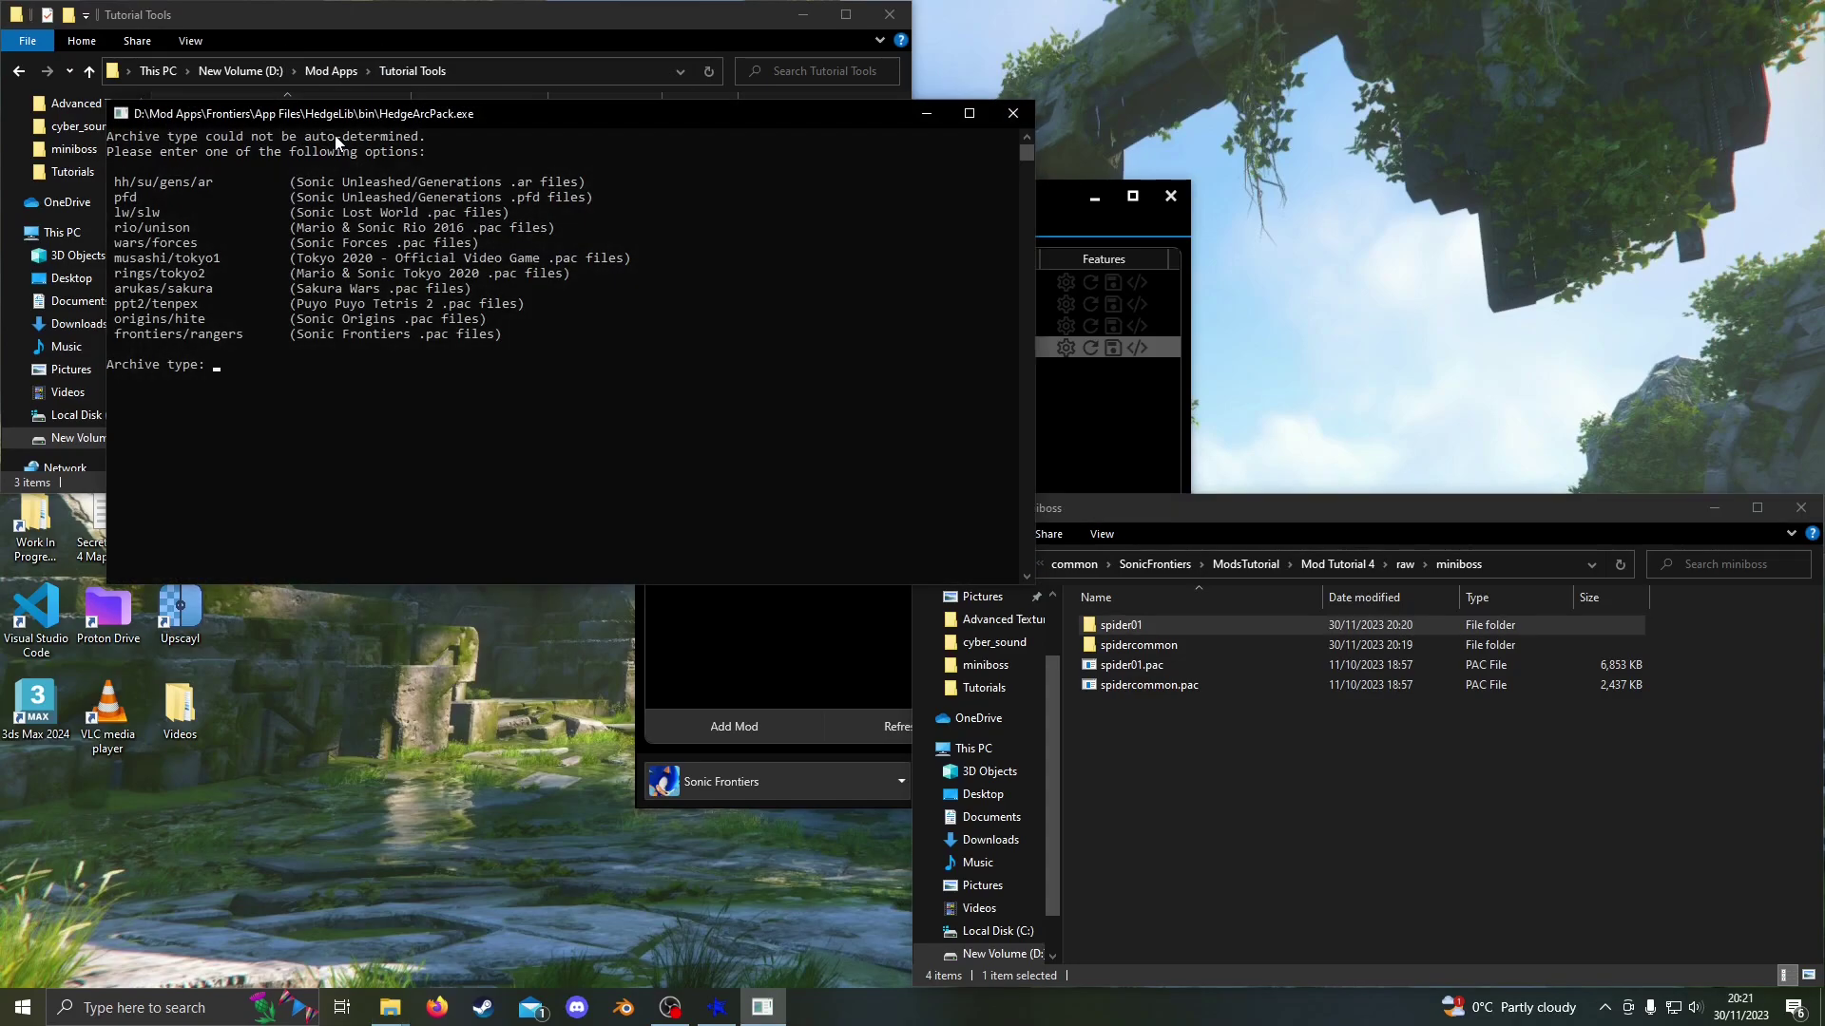
{"action": "type", "text": "rangers"}
{"action": "key", "text": "Return"}
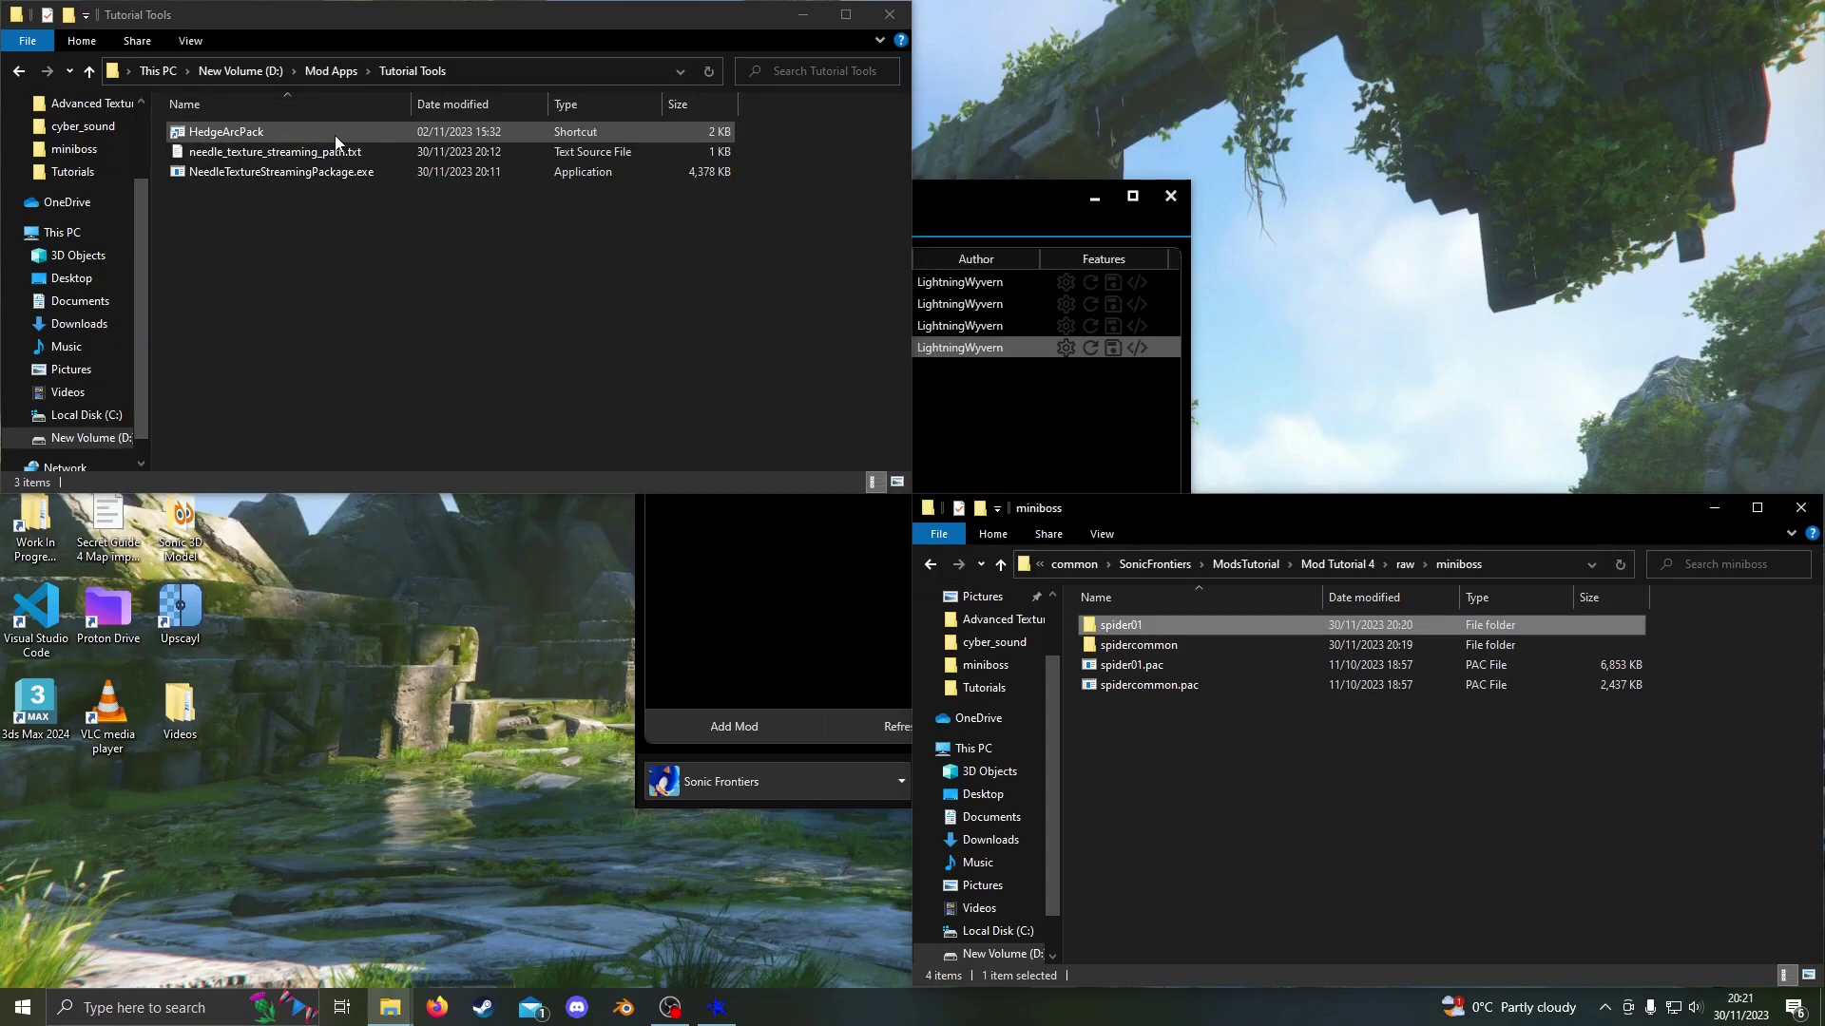
Repack the spidercommon folder with HedgeArcPack using the 'rangers' archive type
{"action": "left_click", "coordinate": [1189, 648]}
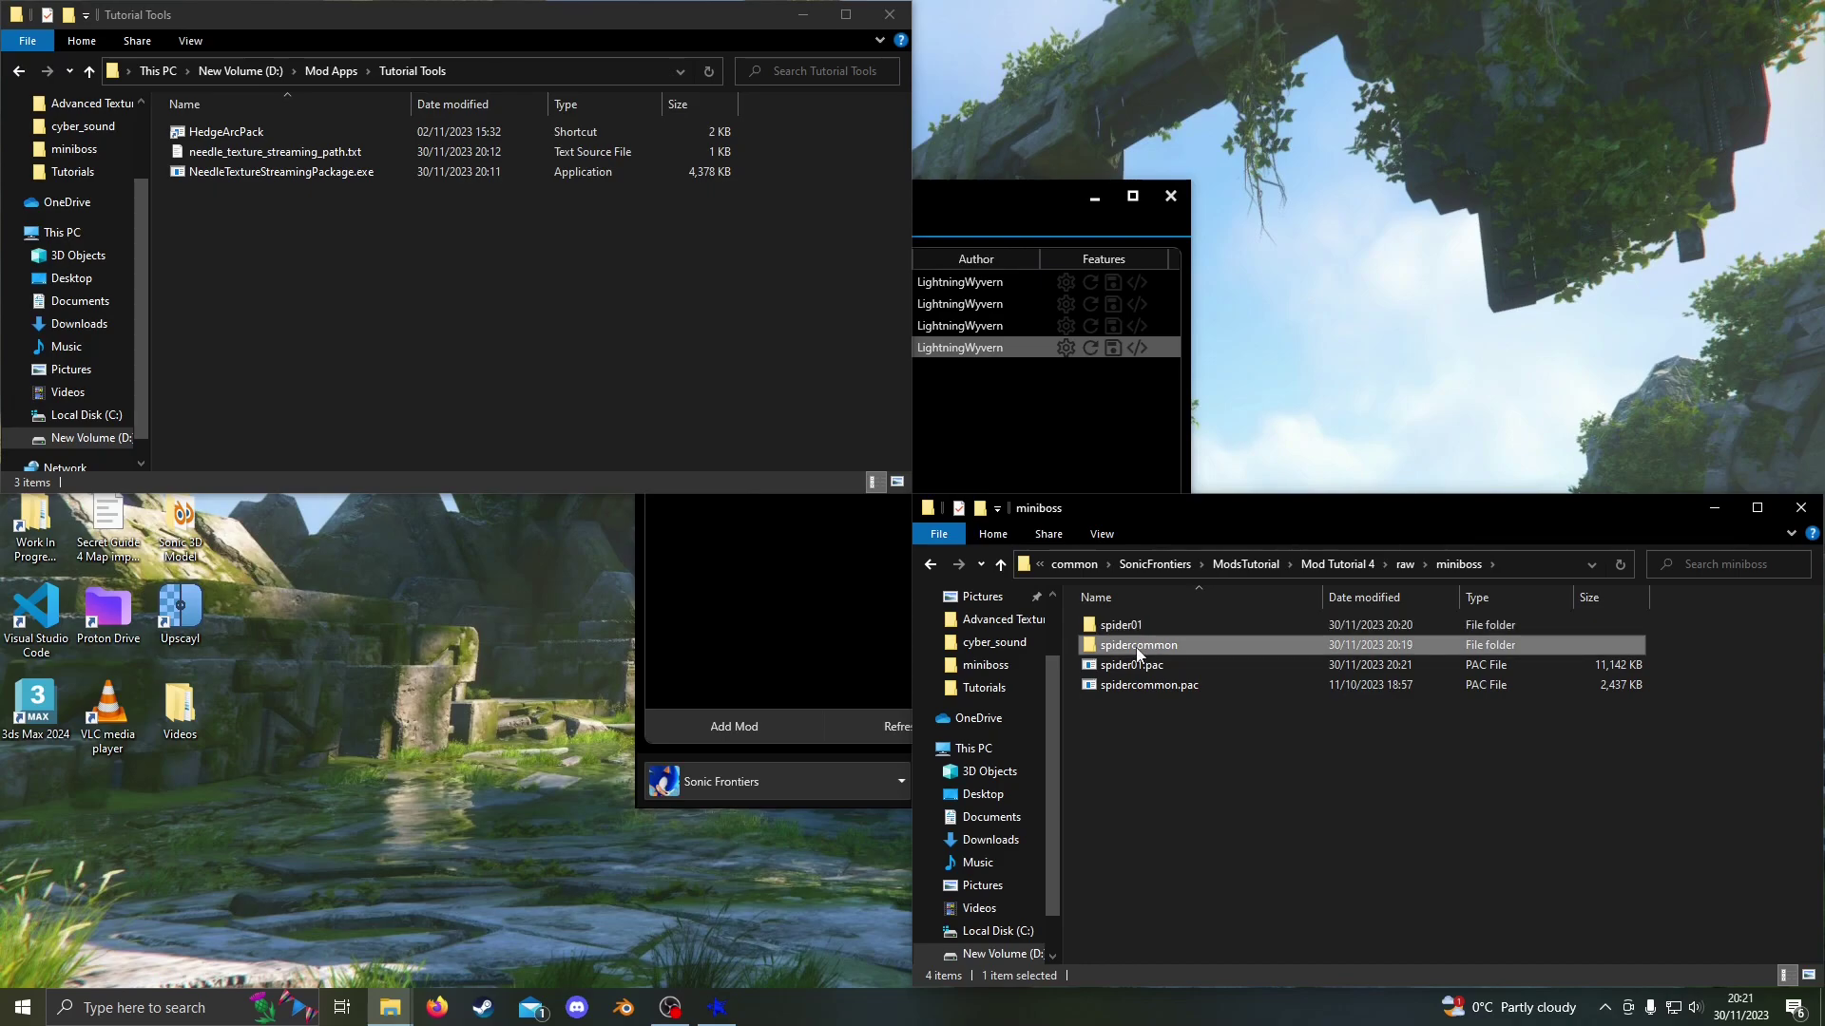
{"action": "left_click_drag", "start_coordinate": [1137, 654], "coordinate": [249, 127]}
{"action": "type", "text": "r"}
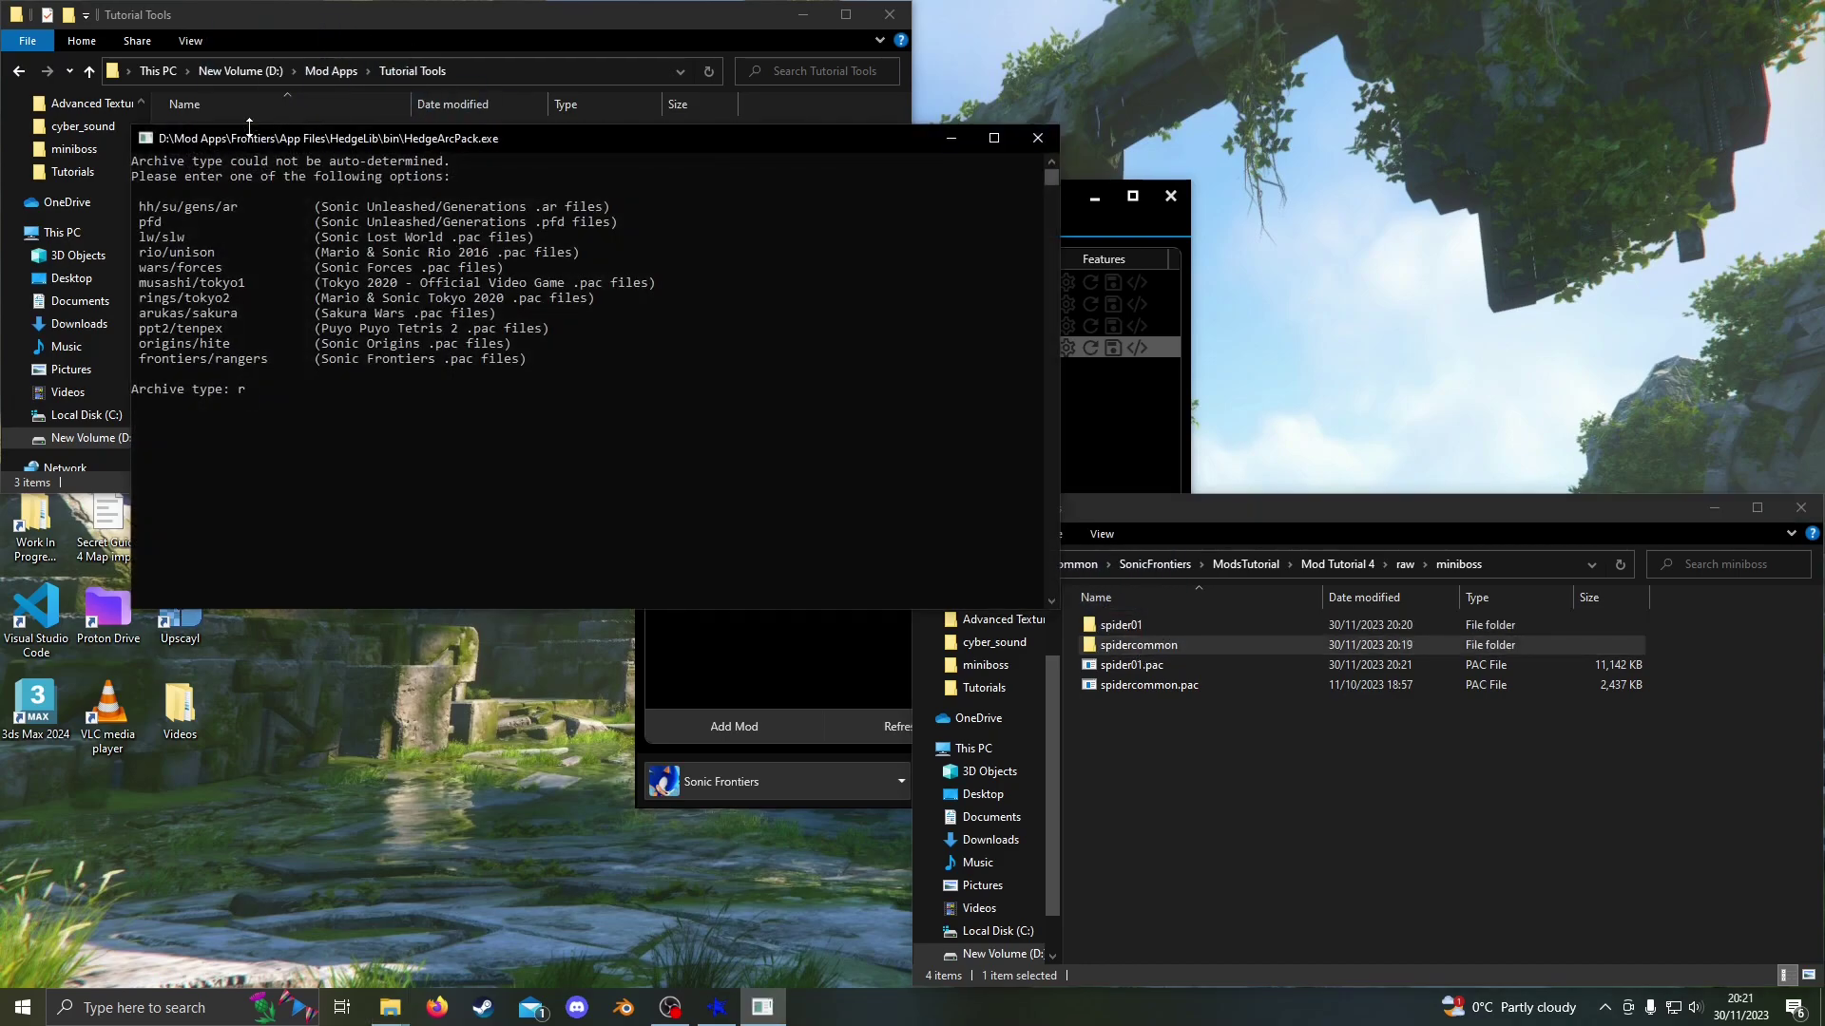
{"action": "type", "text": "angers"}
{"action": "key", "text": "Return"}
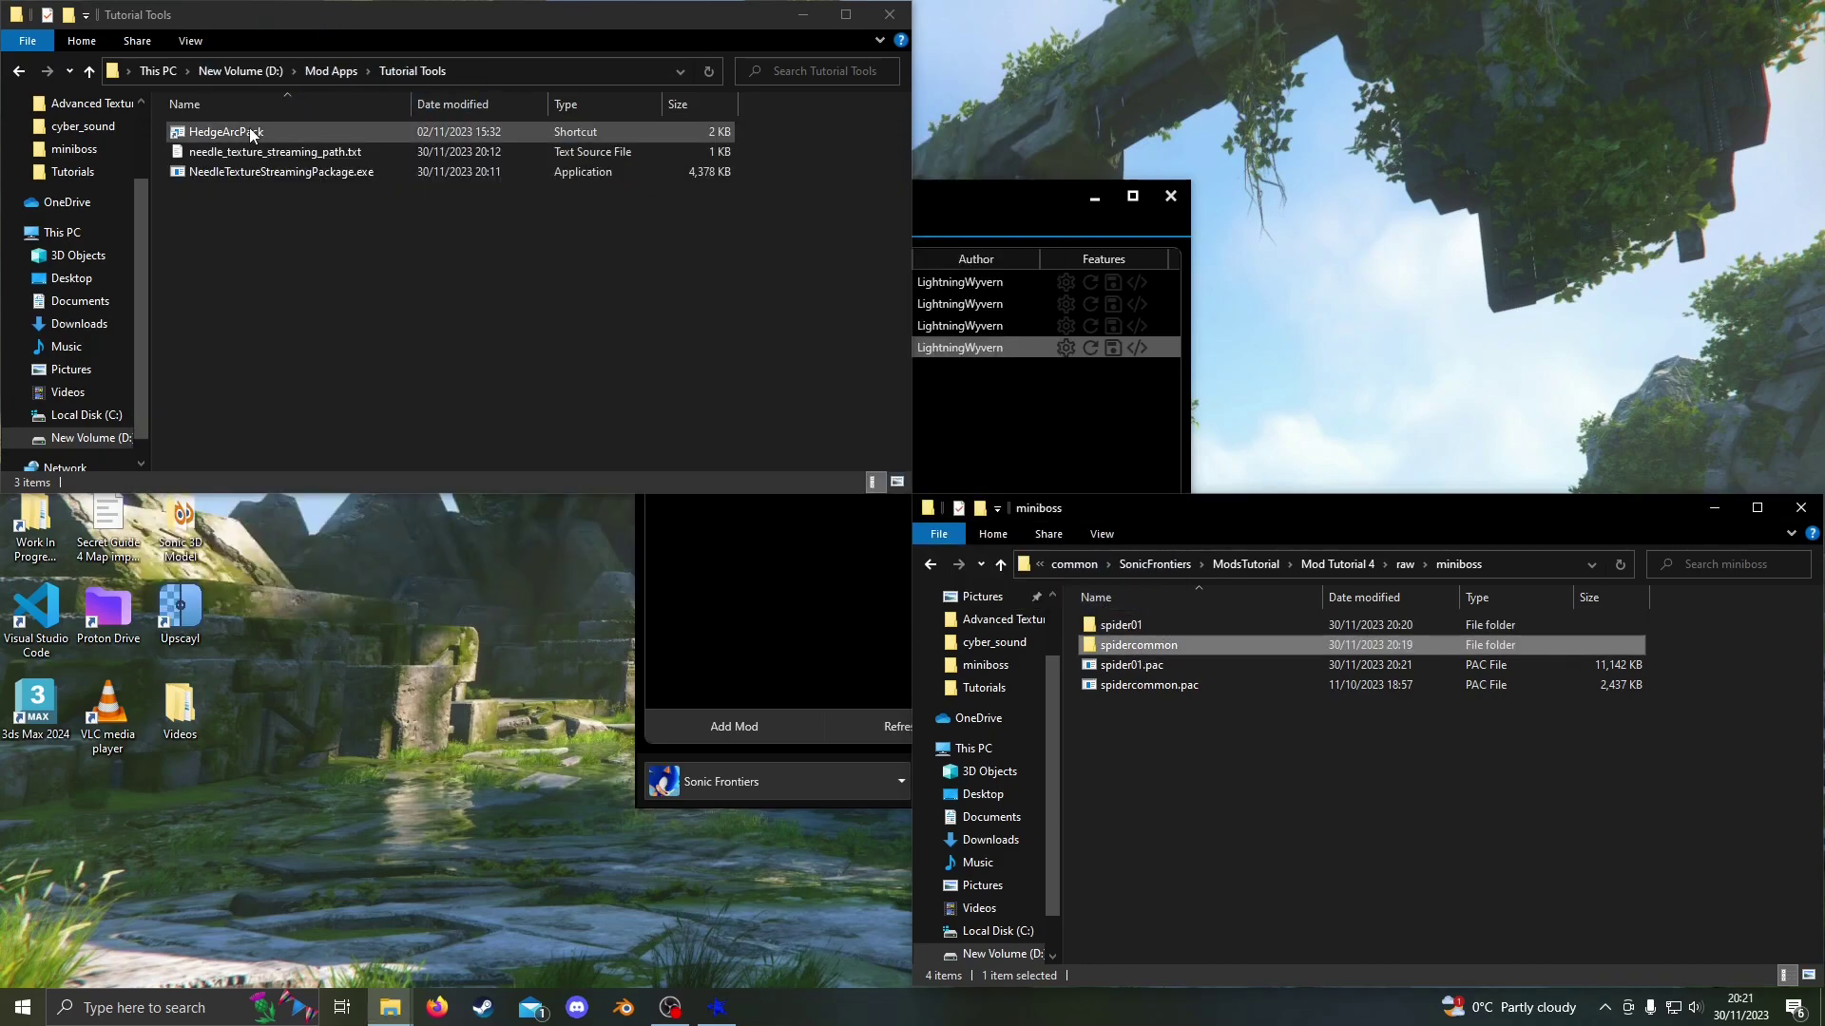
{"action": "left_click", "coordinate": [1182, 801]}
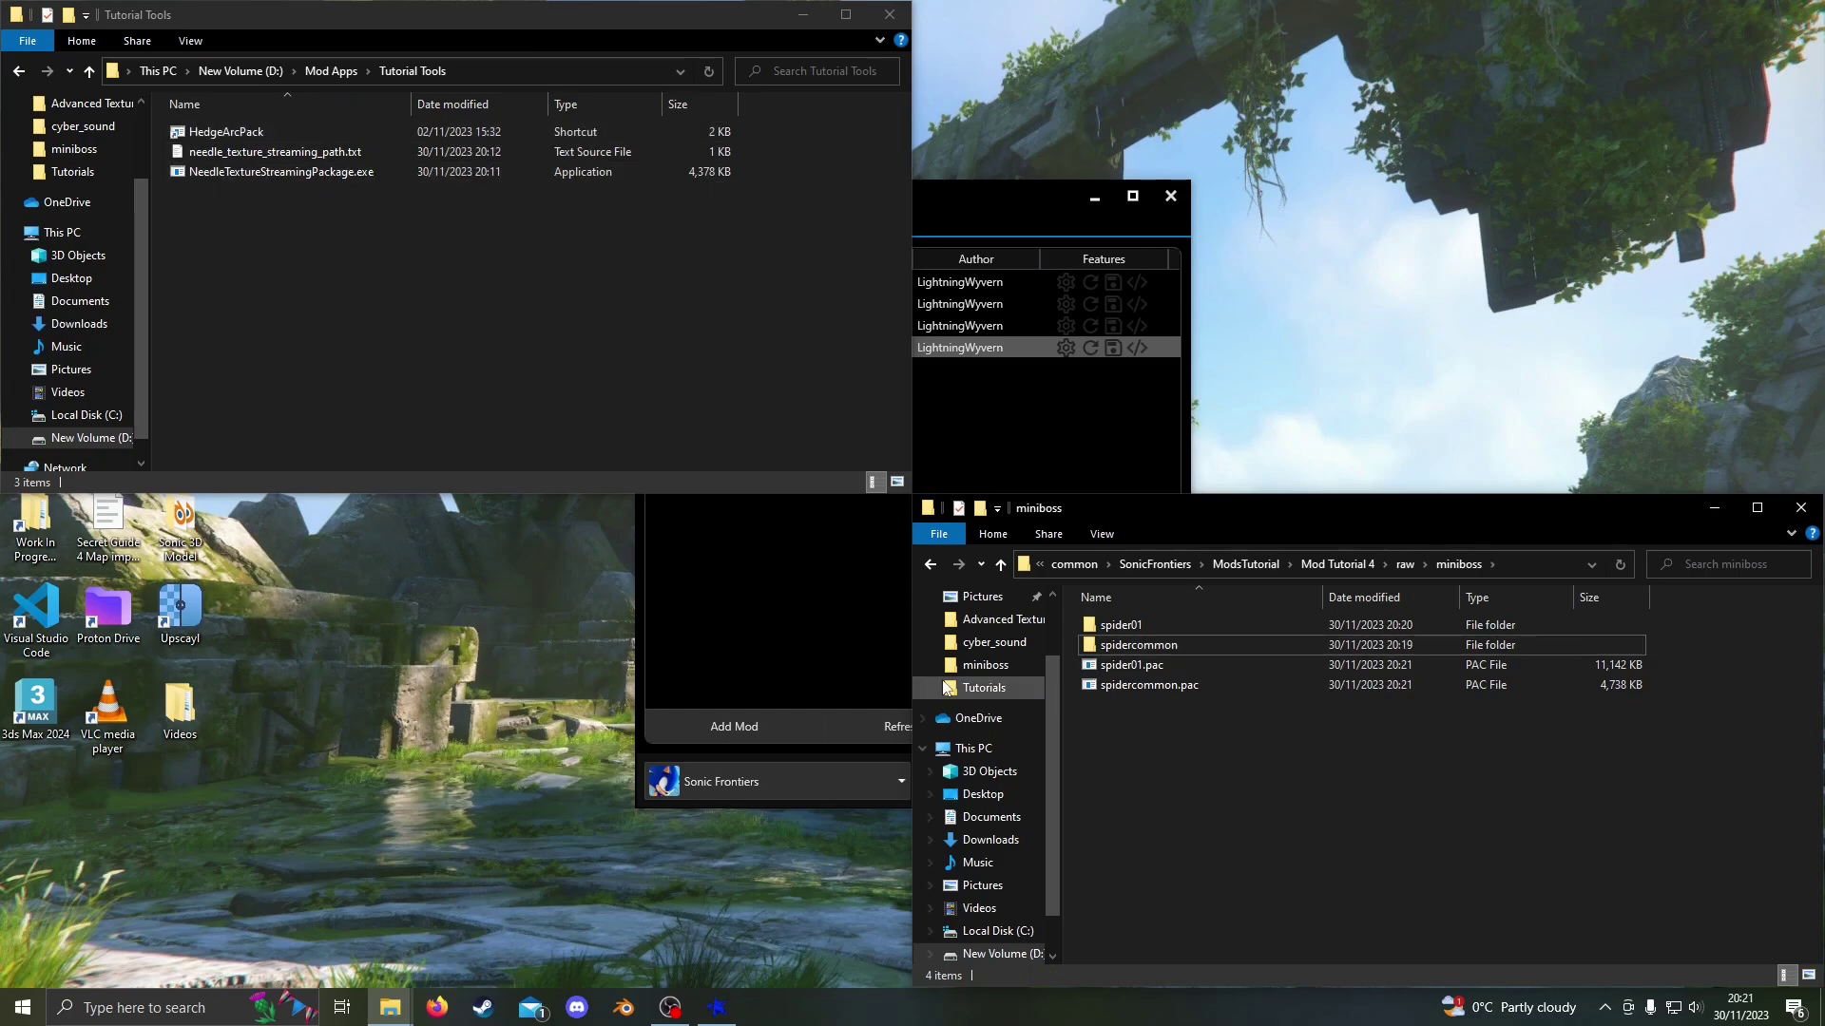
{"action": "left_click", "coordinate": [858, 634]}
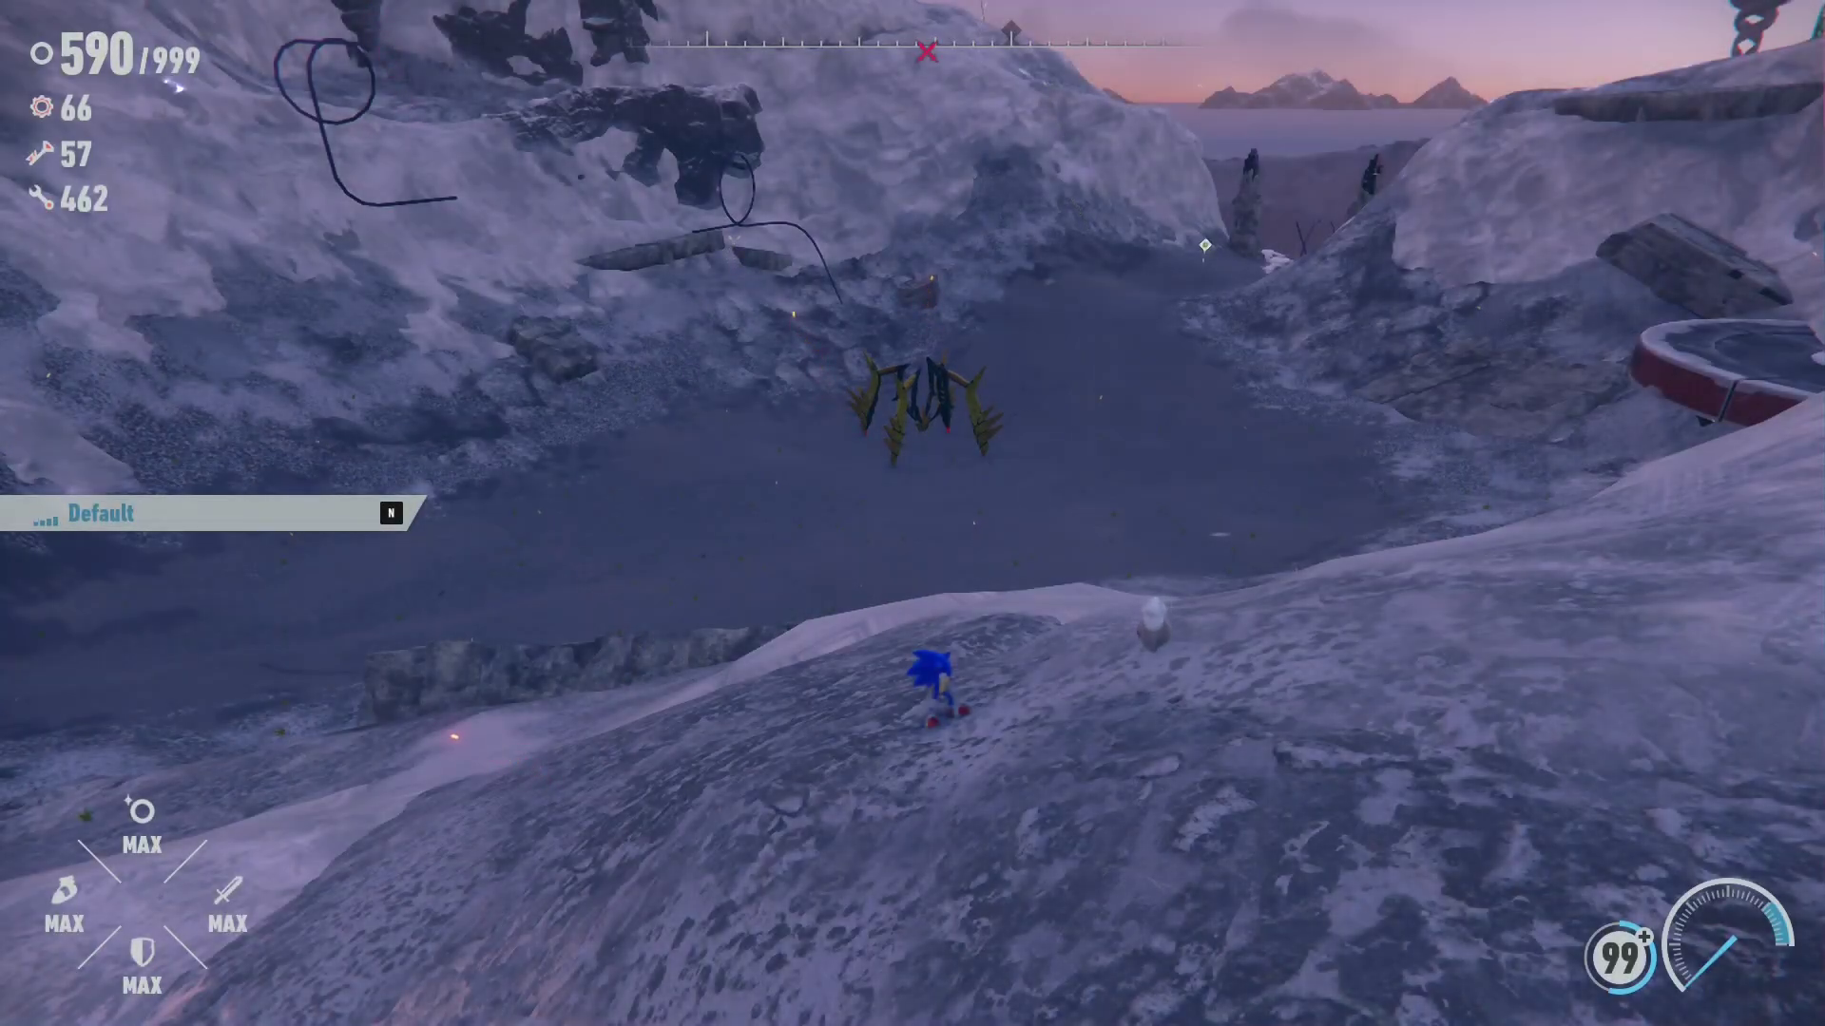
Run and boost Sonic to the spider miniboss, then homing-attack its leg to inspect the gold texture
{"action": "key", "text": "w"}
{"action": "key", "text": "shift"}
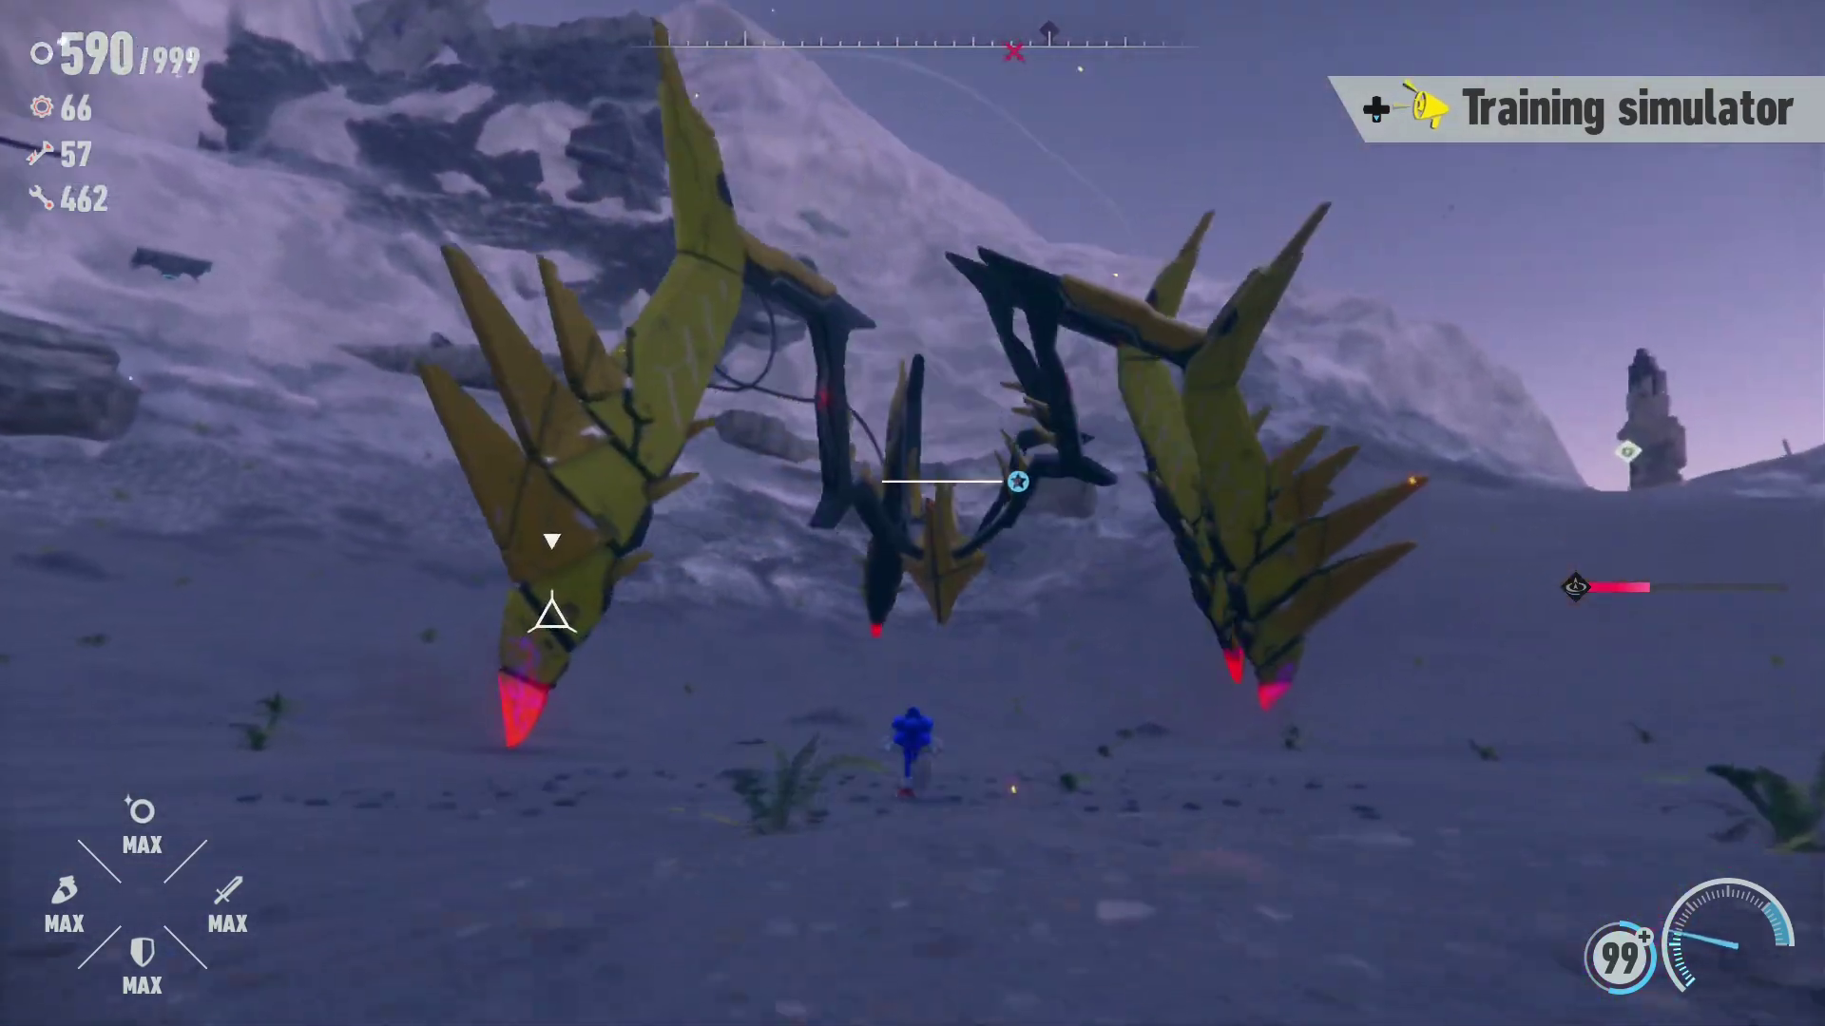
{"action": "key", "text": "space"}
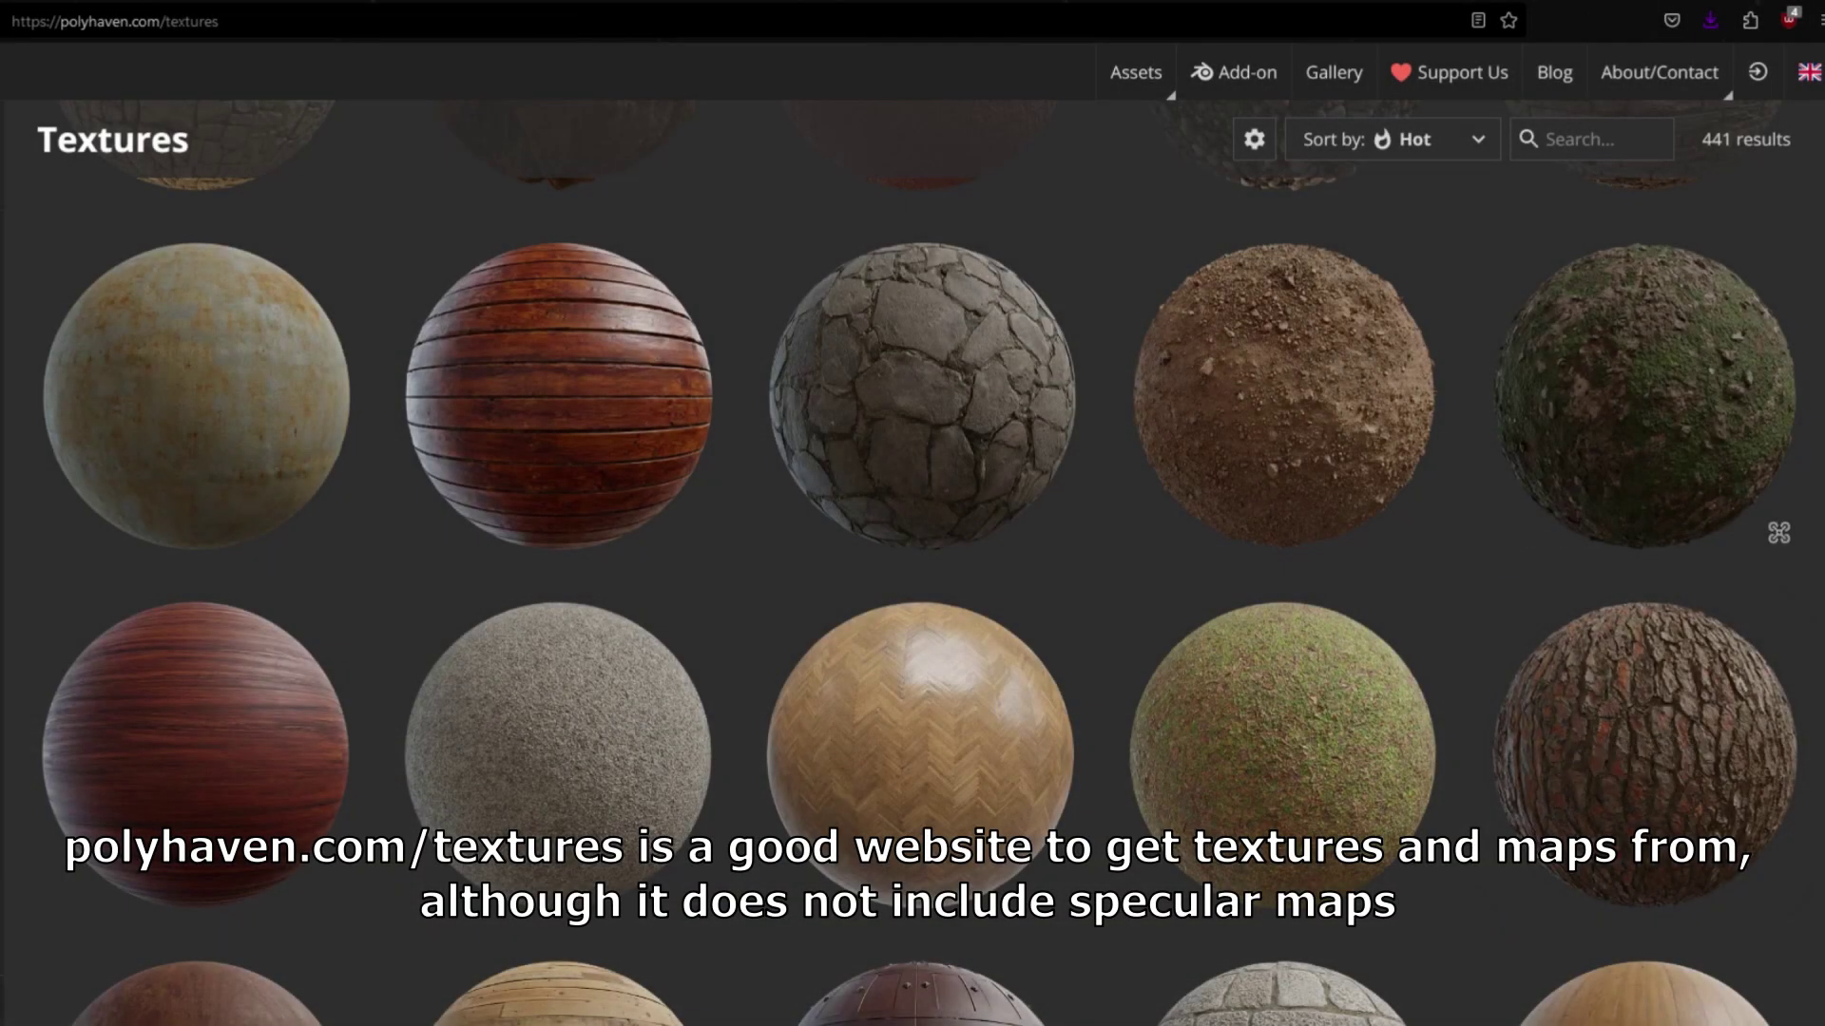
Scroll up the polyhaven.com/textures grid and open the Rubber Tiles asset page
{"action": "scroll", "coordinate": [1363, 822], "scroll_direction": "up", "scroll_amount": 5}
{"action": "scroll", "coordinate": [1364, 822], "scroll_direction": "up", "scroll_amount": 10}
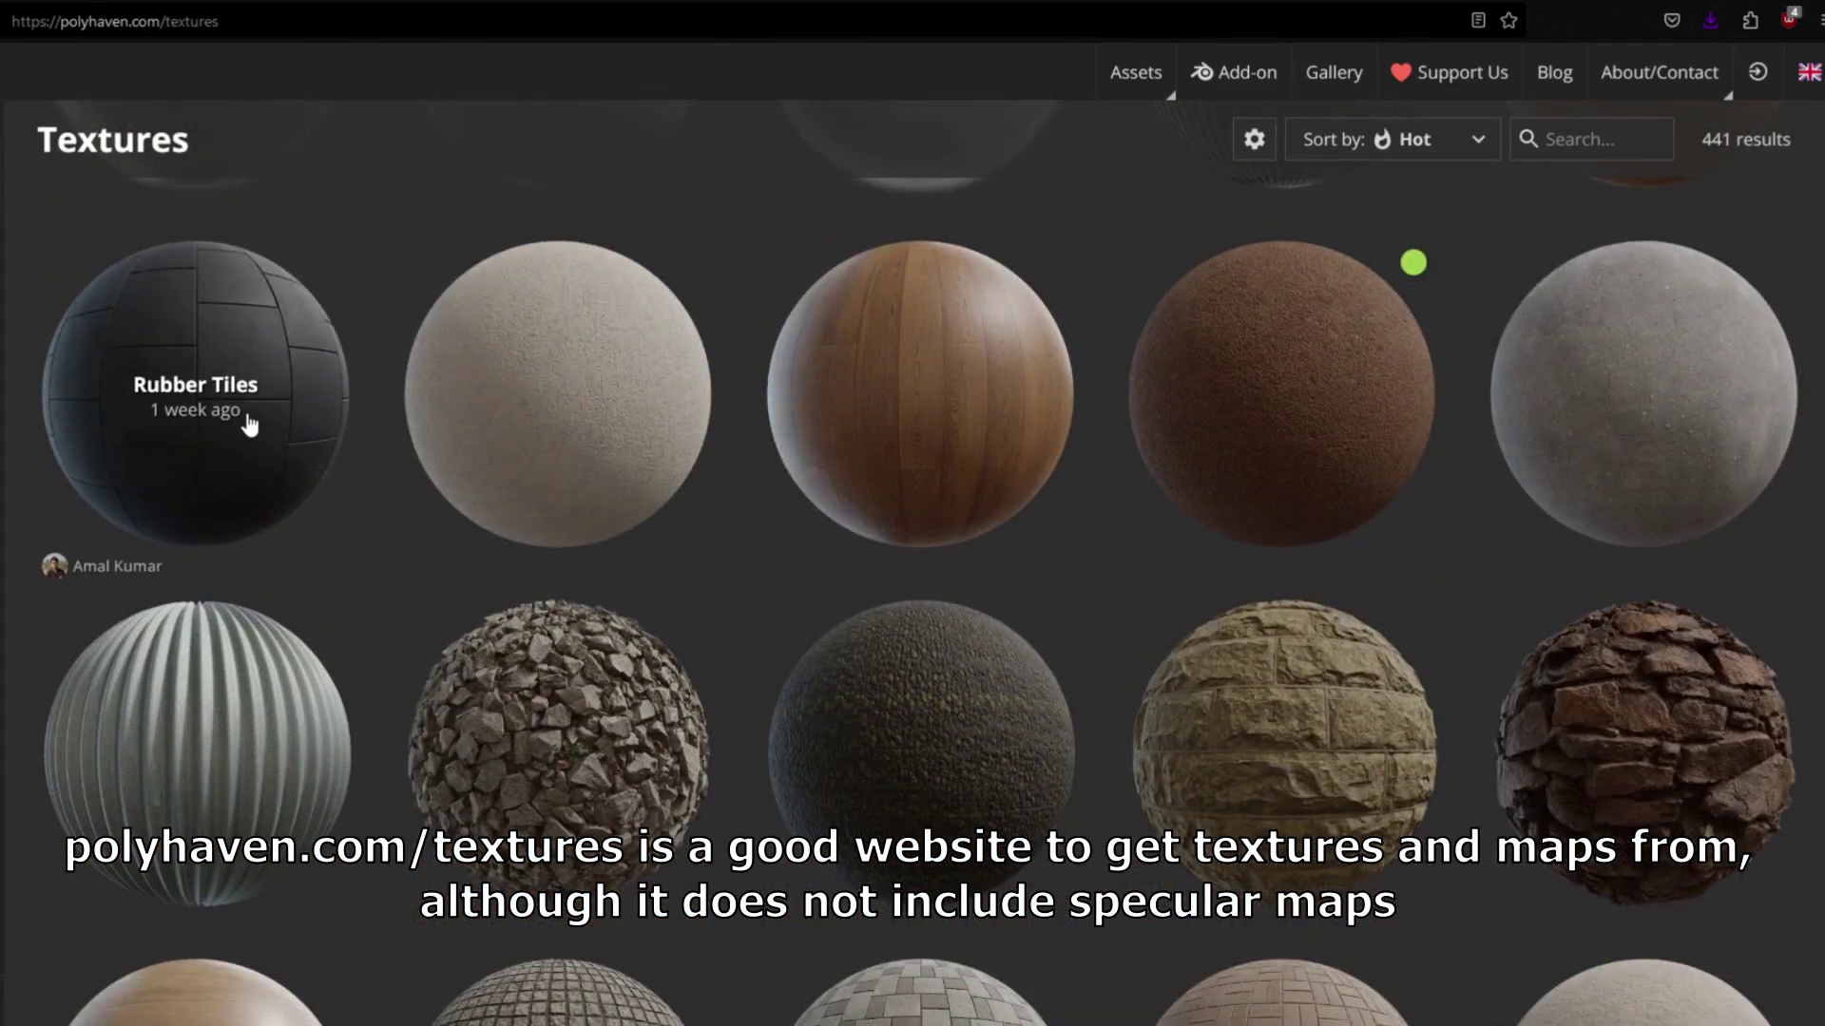
{"action": "left_click", "coordinate": [249, 425]}
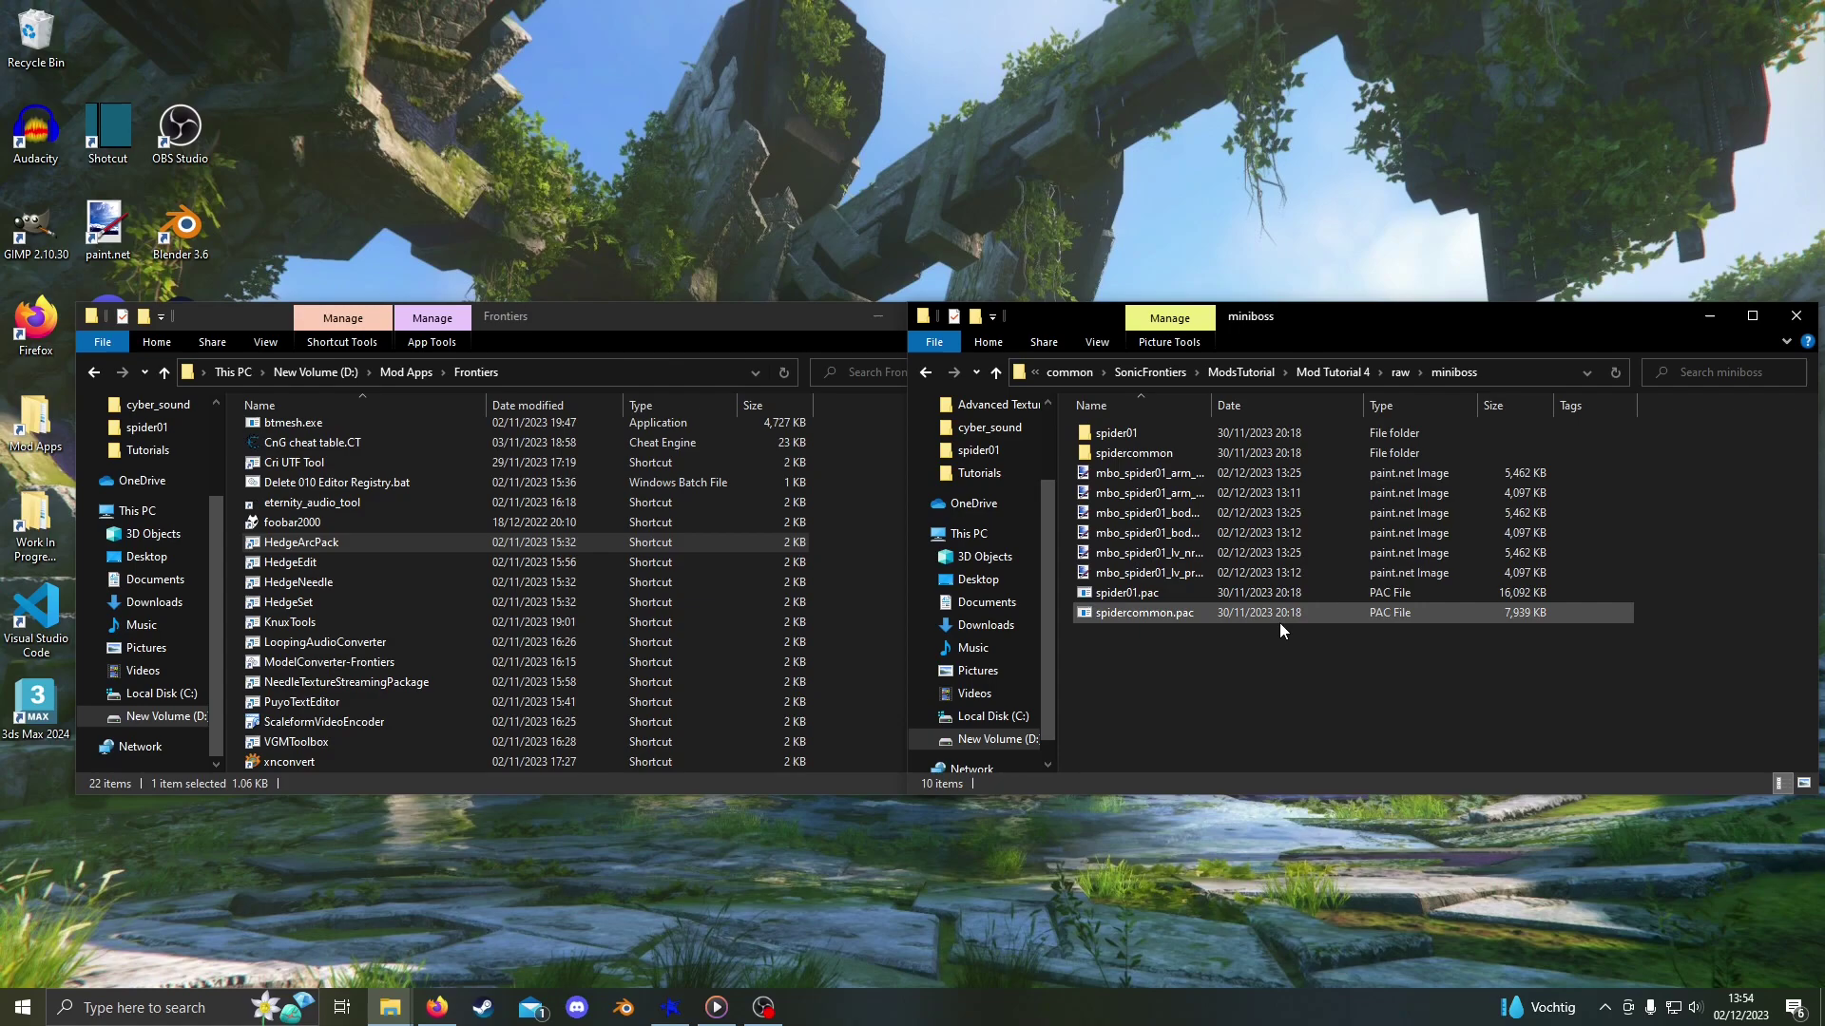
Move the two edited body (bod) DDS textures into spidercommon, replacing the old ones
{"action": "left_click", "coordinate": [1224, 515]}
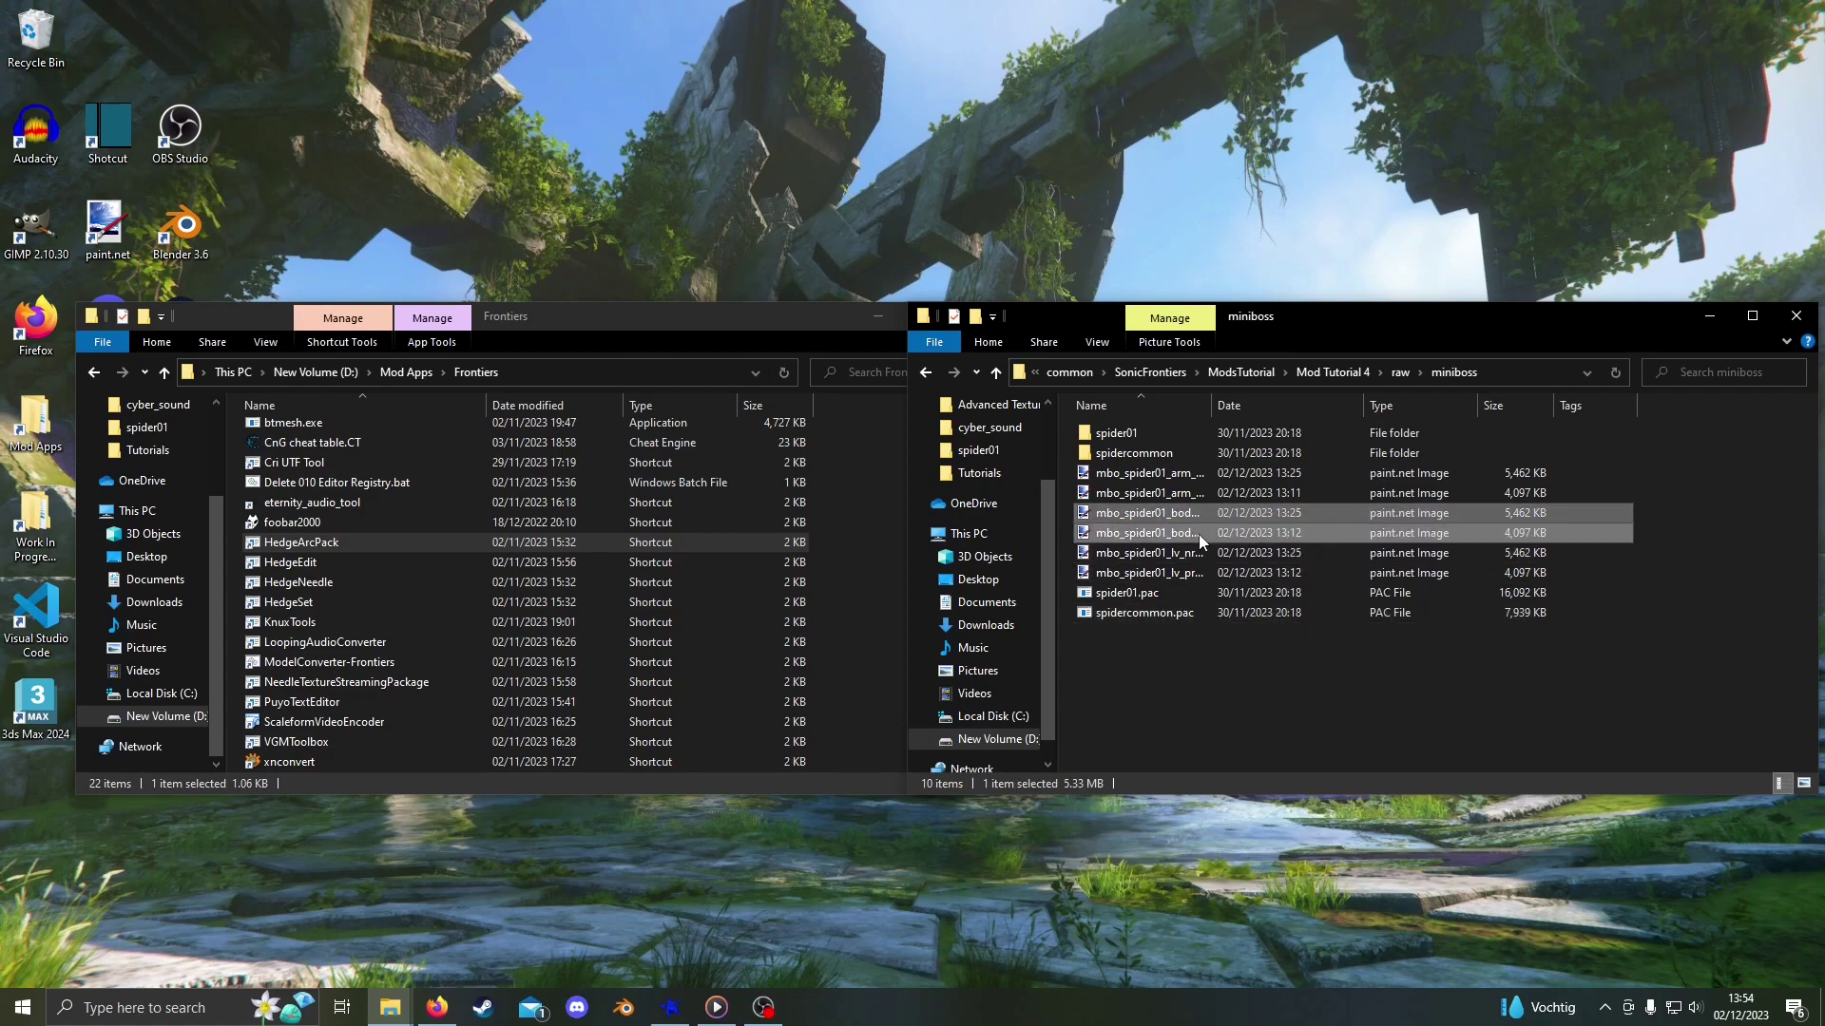
{"action": "left_click", "coordinate": [1200, 533], "text": "ctrl"}
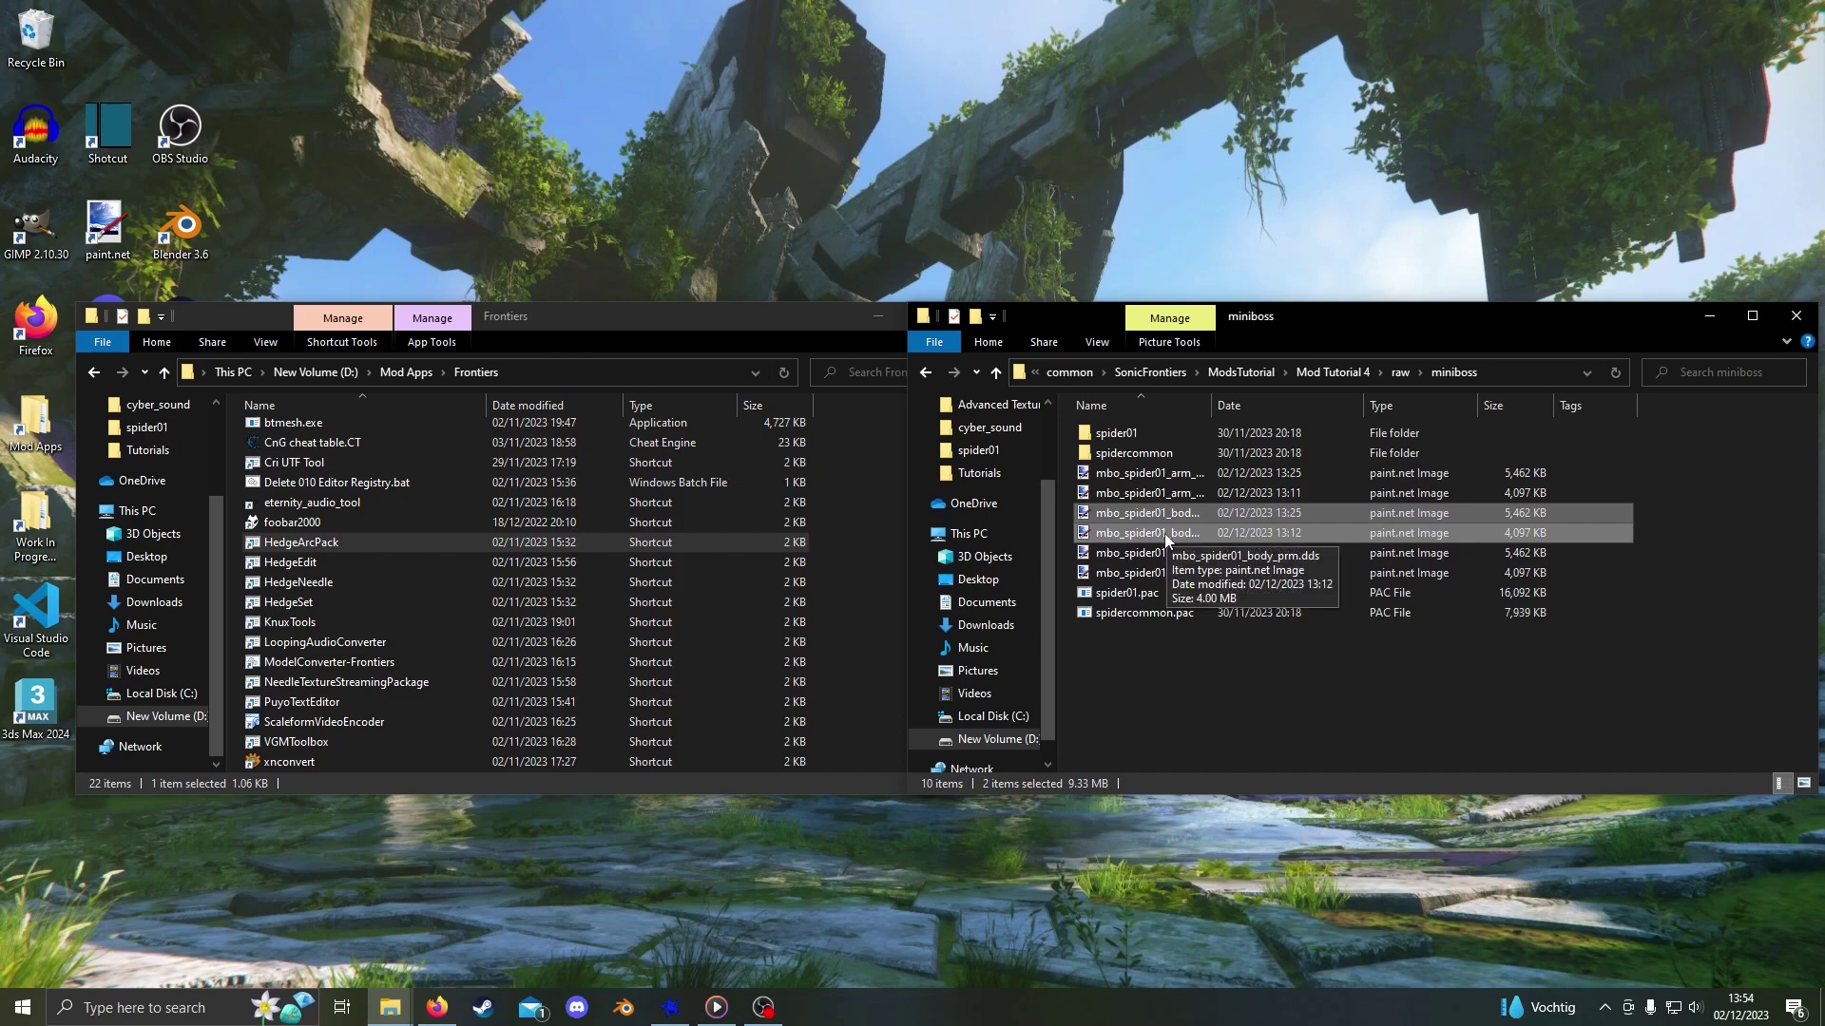
{"action": "left_click_drag", "start_coordinate": [1171, 533], "coordinate": [1154, 459]}
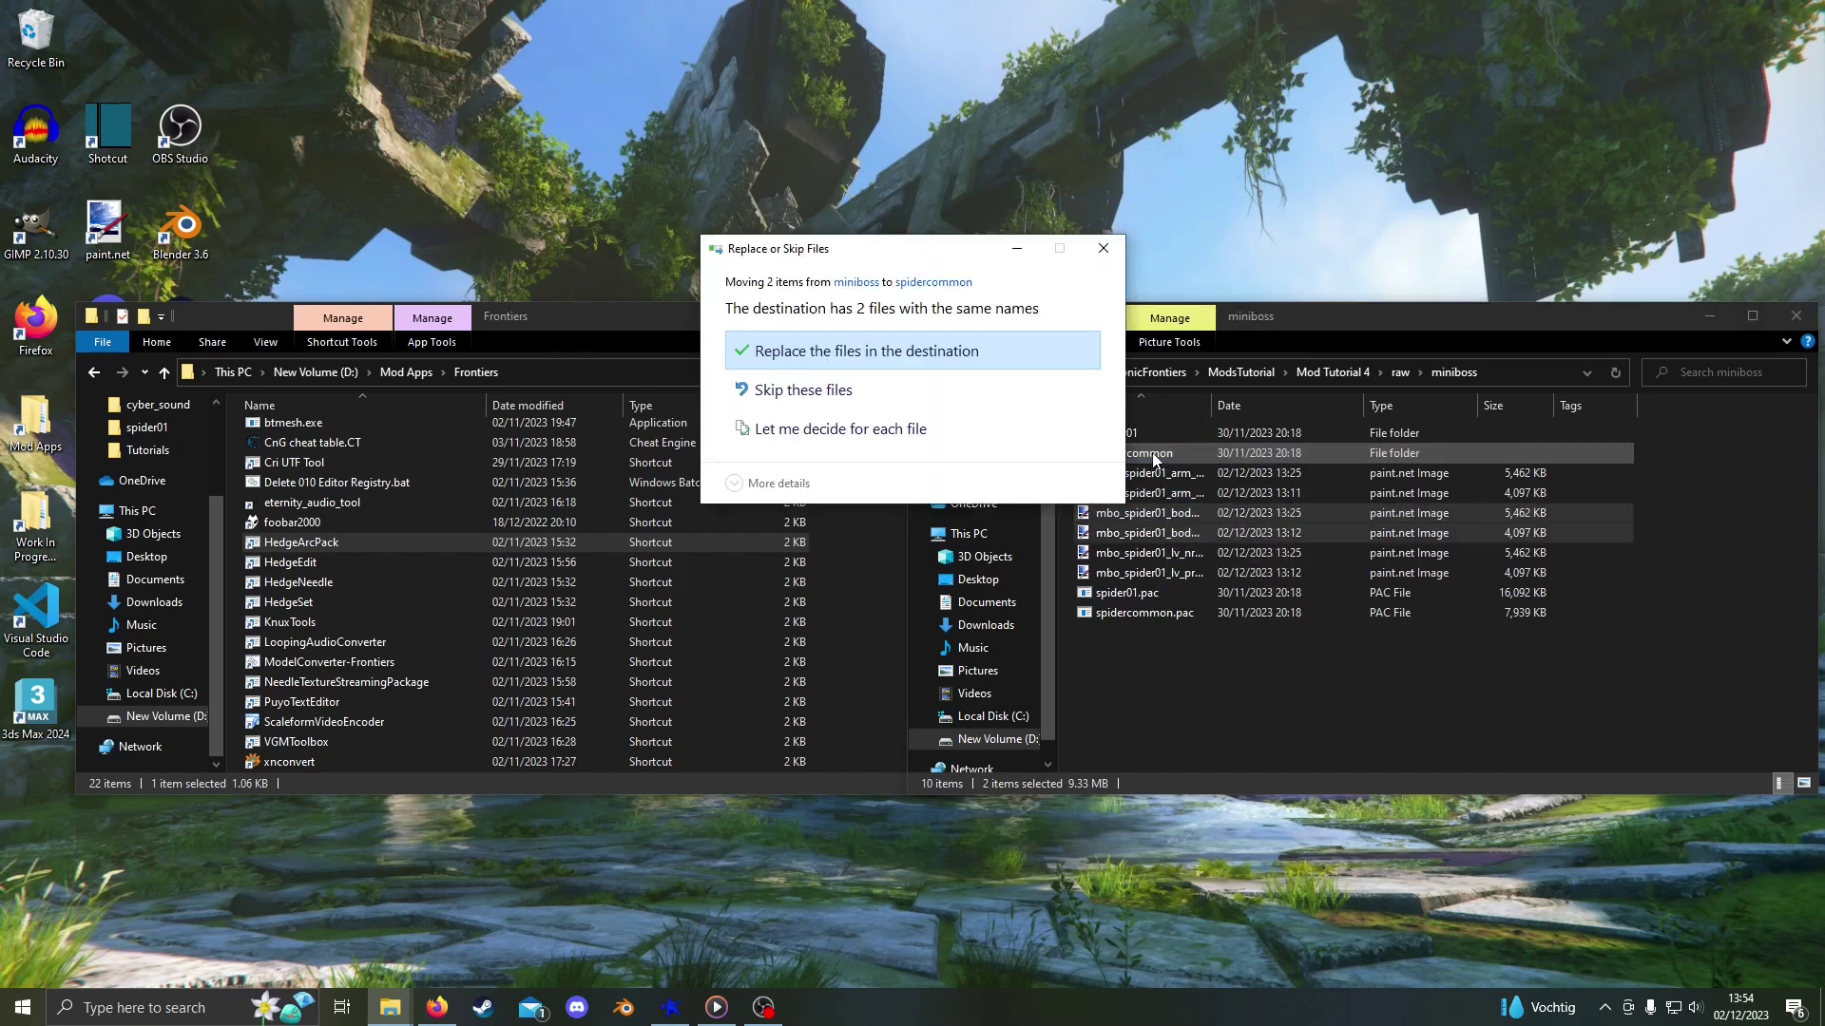
{"action": "left_click", "coordinate": [969, 353]}
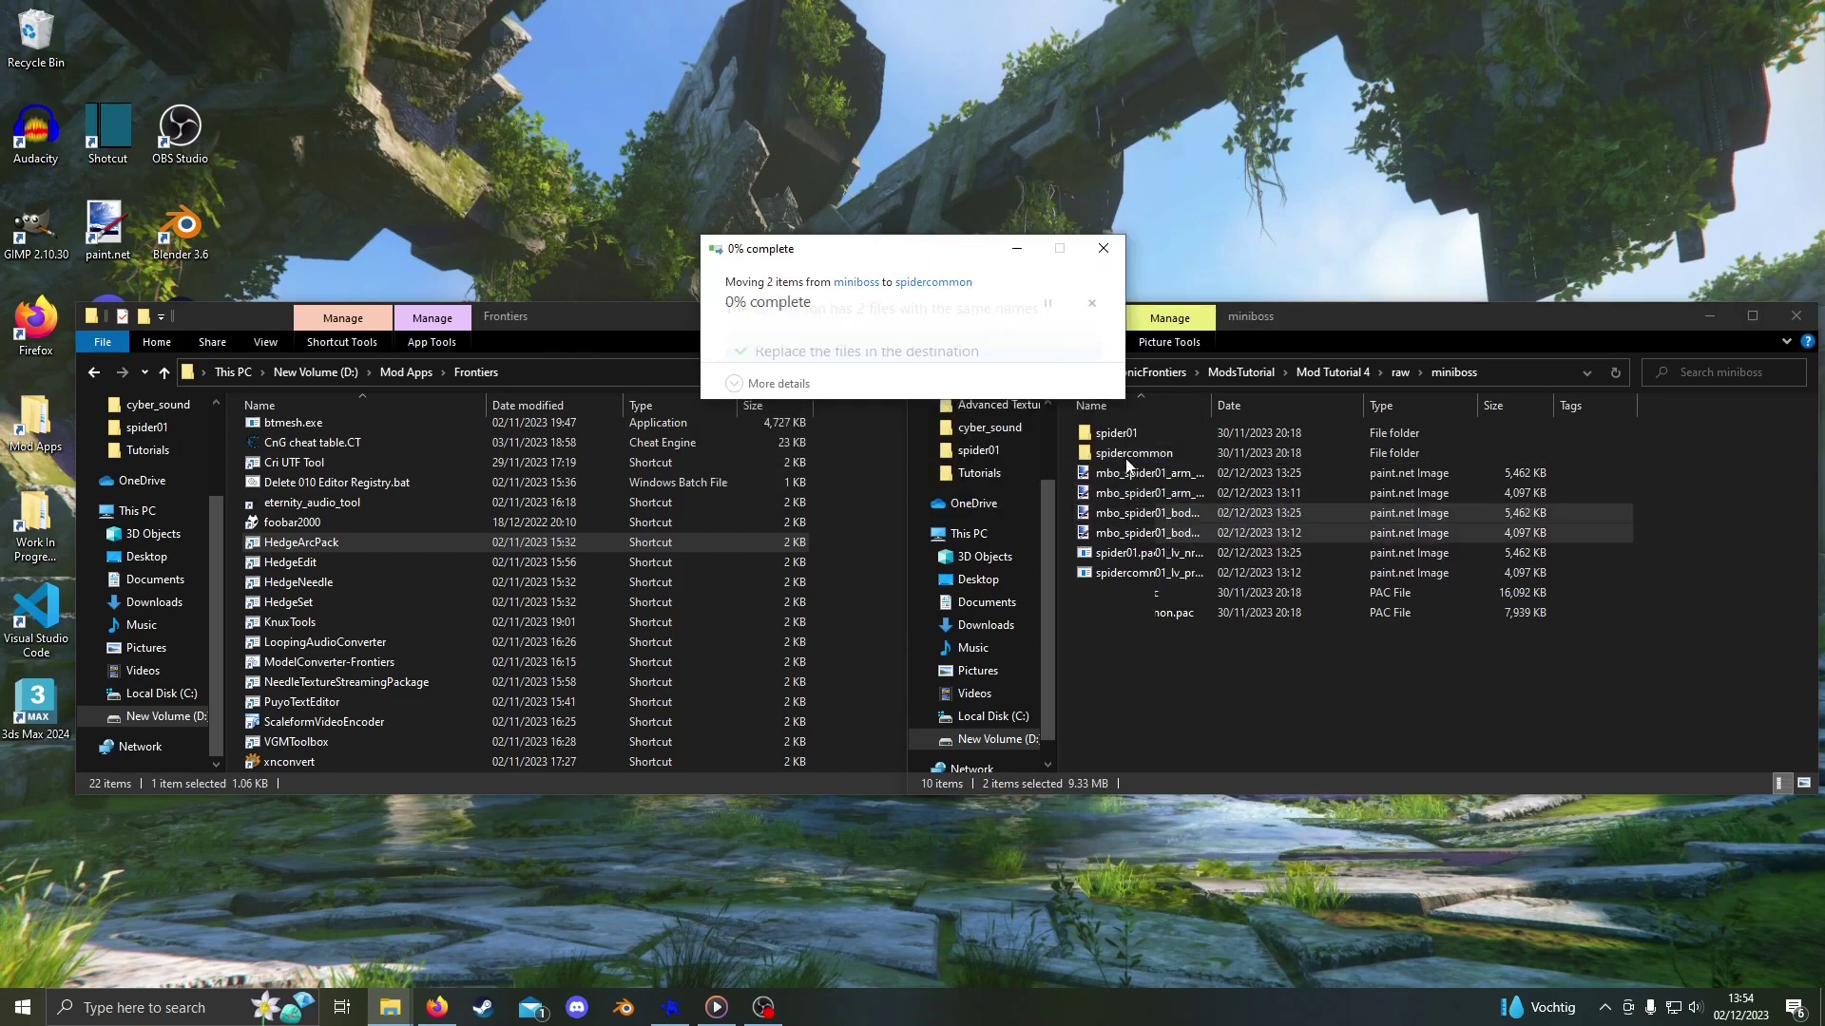
Move the four arm and leg textures into spider01, replacing the existing files
{"action": "left_click", "coordinate": [1205, 475]}
{"action": "left_click", "coordinate": [1193, 527], "text": "shift"}
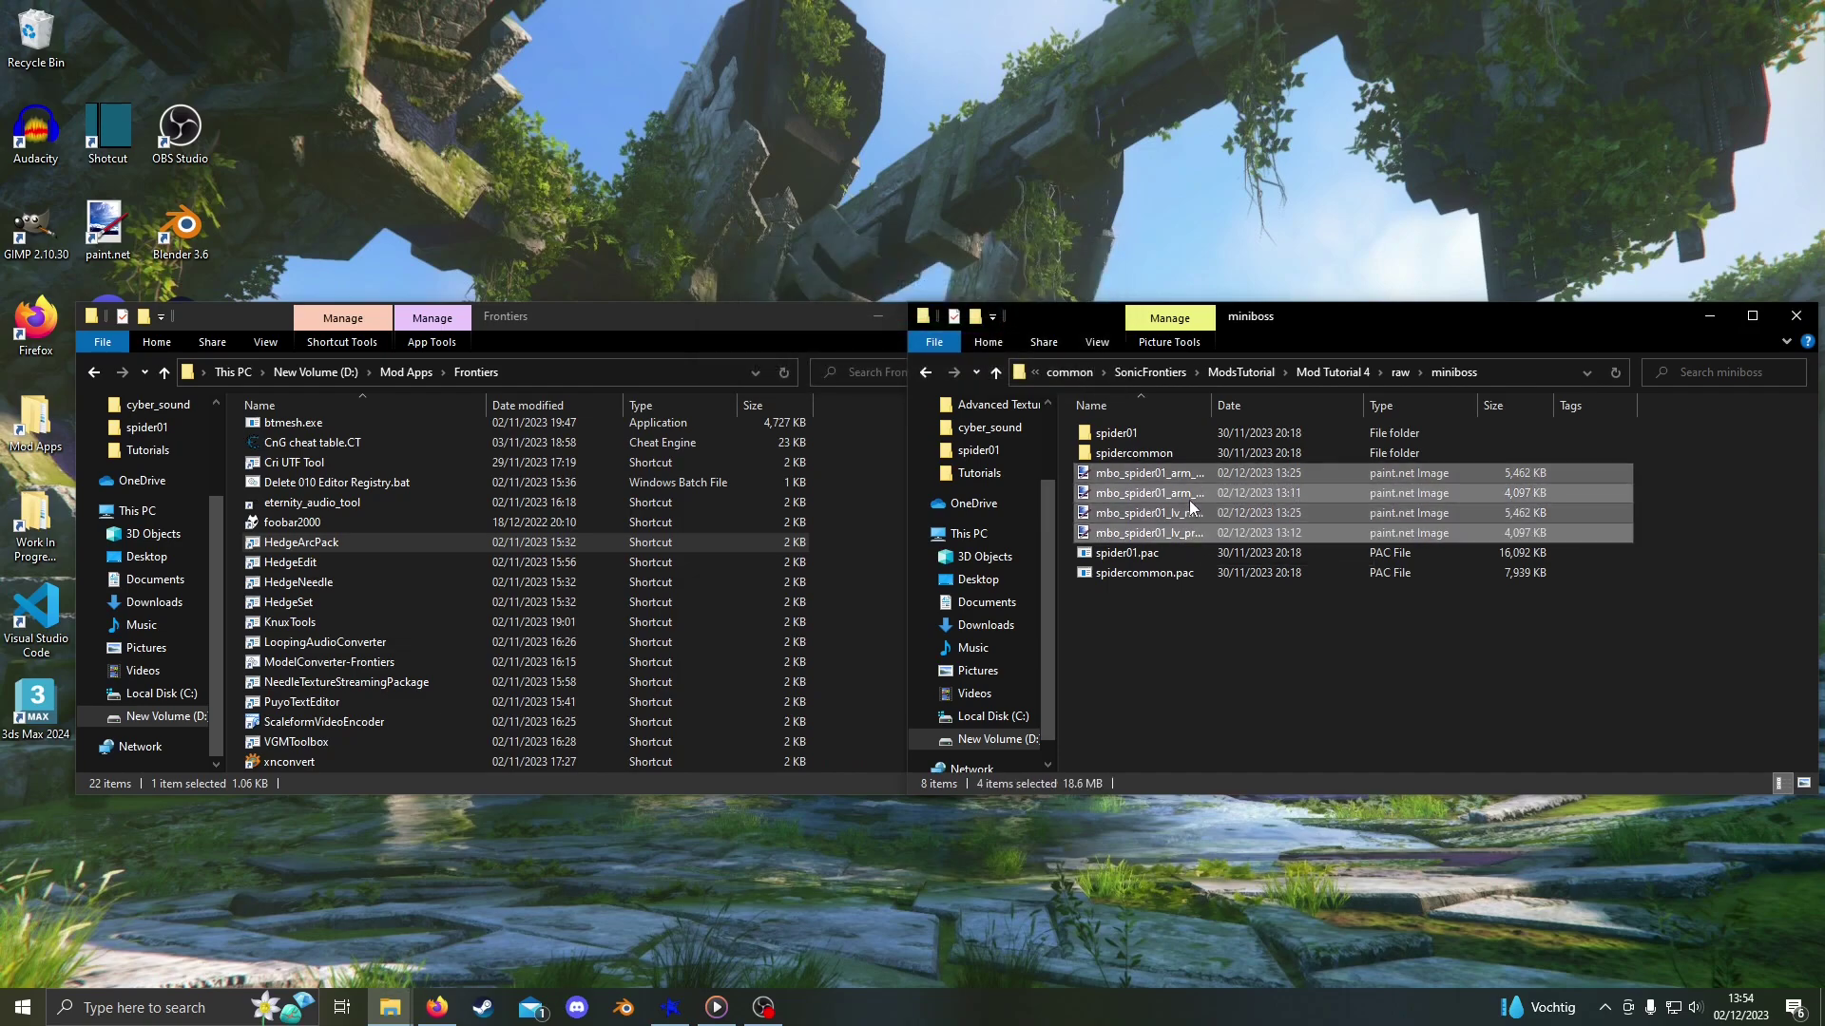
{"action": "left_click_drag", "start_coordinate": [1189, 500], "coordinate": [1160, 432]}
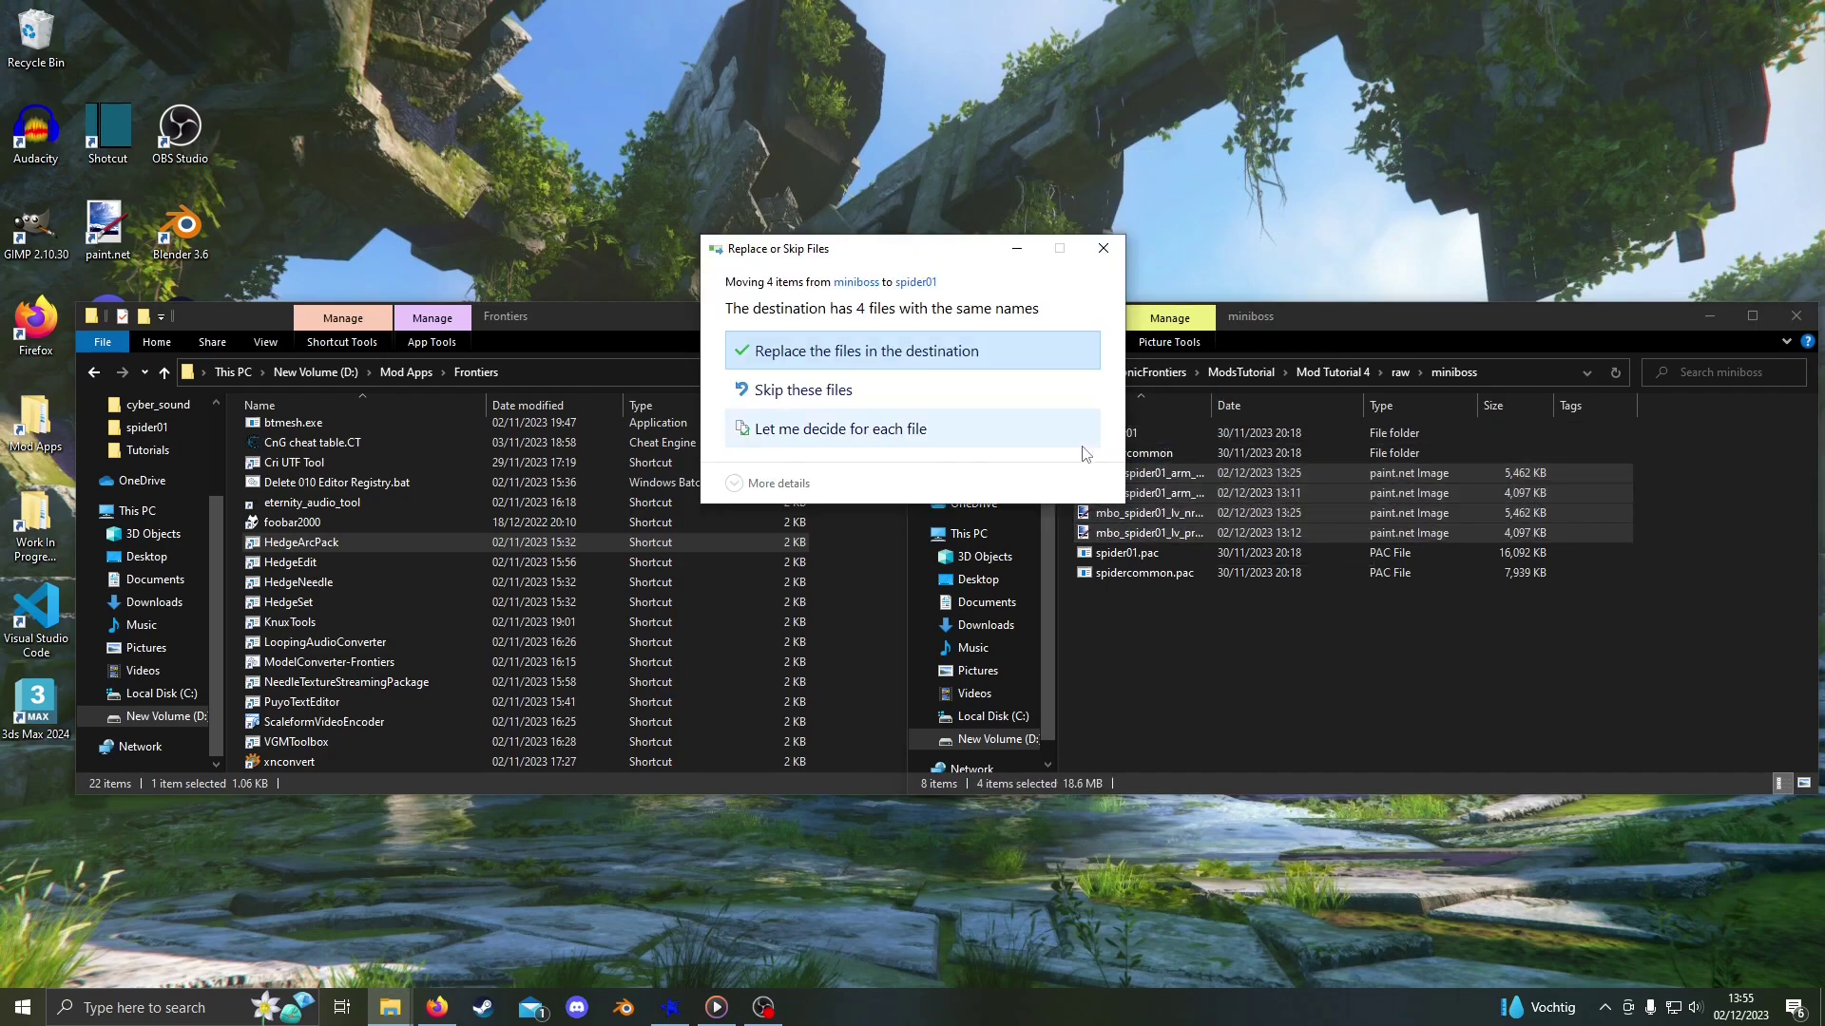
{"action": "left_click", "coordinate": [1038, 351]}
Repack spidercommon and spider01 with HedgeArcPack using the 'rangers' archive type
{"action": "left_click", "coordinate": [1262, 576]}
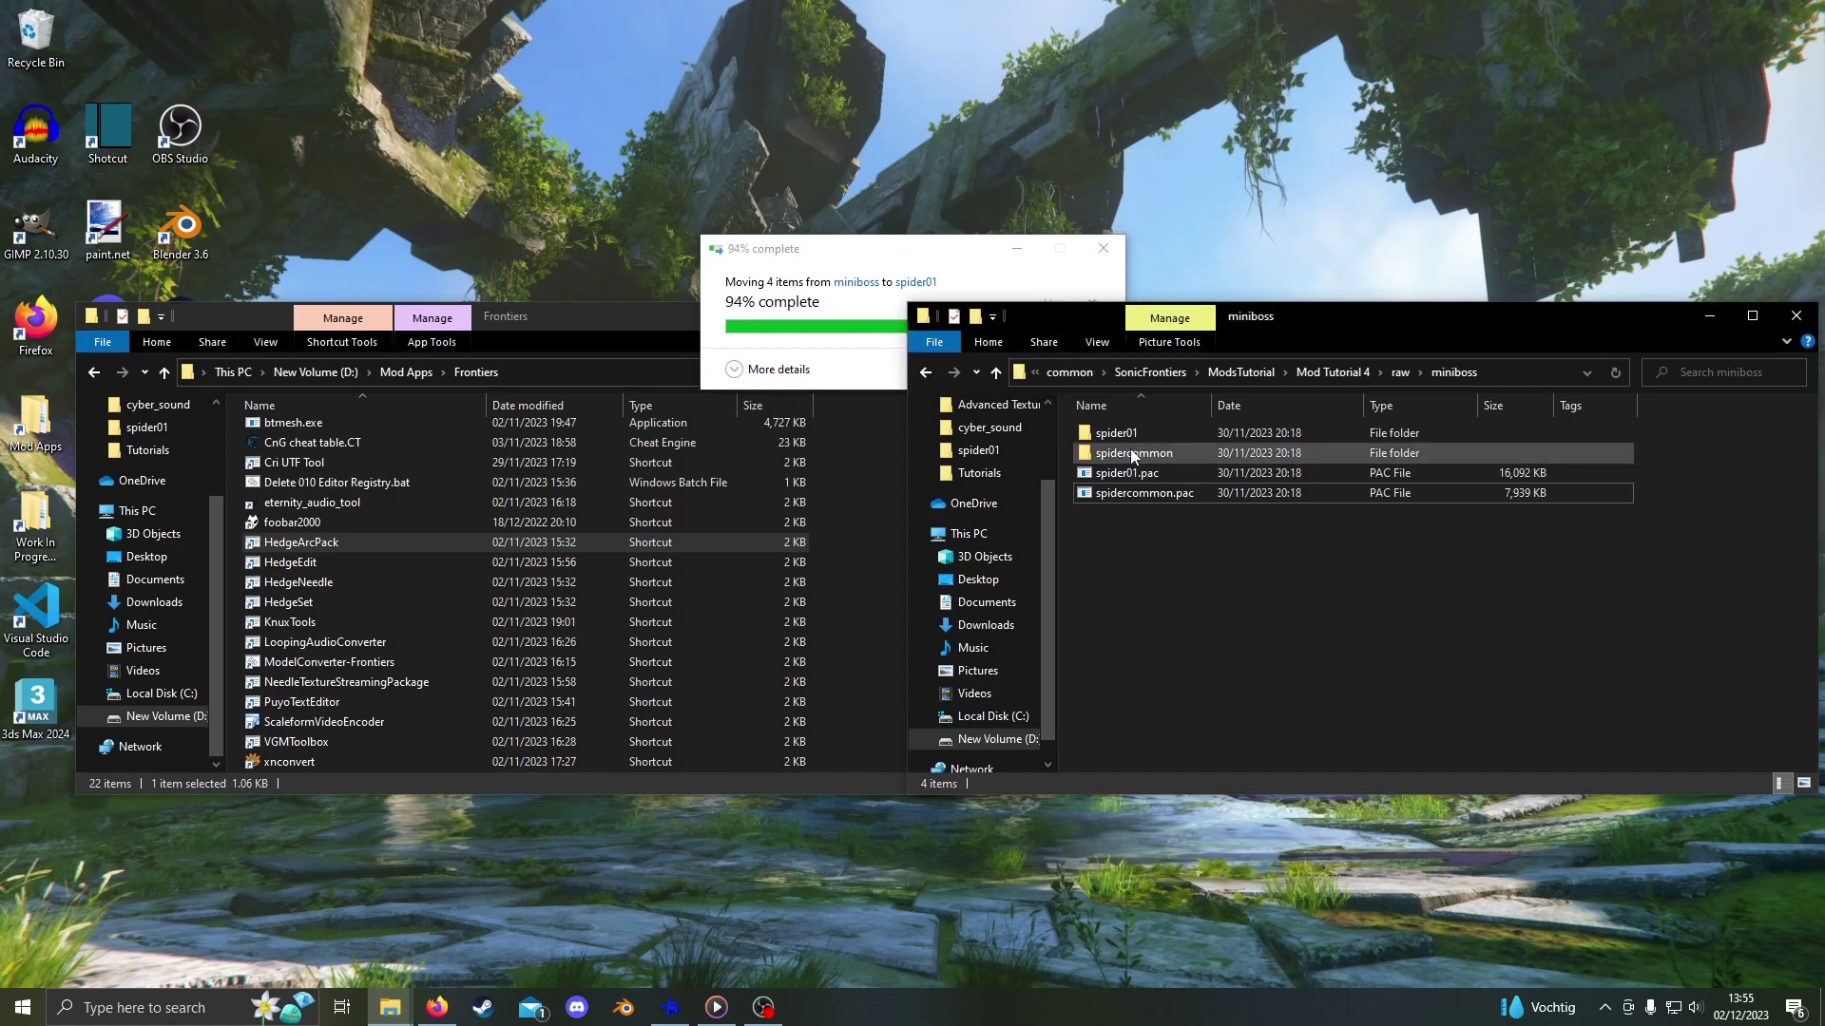
{"action": "left_click_drag", "start_coordinate": [1133, 456], "coordinate": [301, 542]}
{"action": "type", "text": "rangers"}
{"action": "key", "text": "Return"}
{"action": "left_click", "coordinate": [1165, 436]}
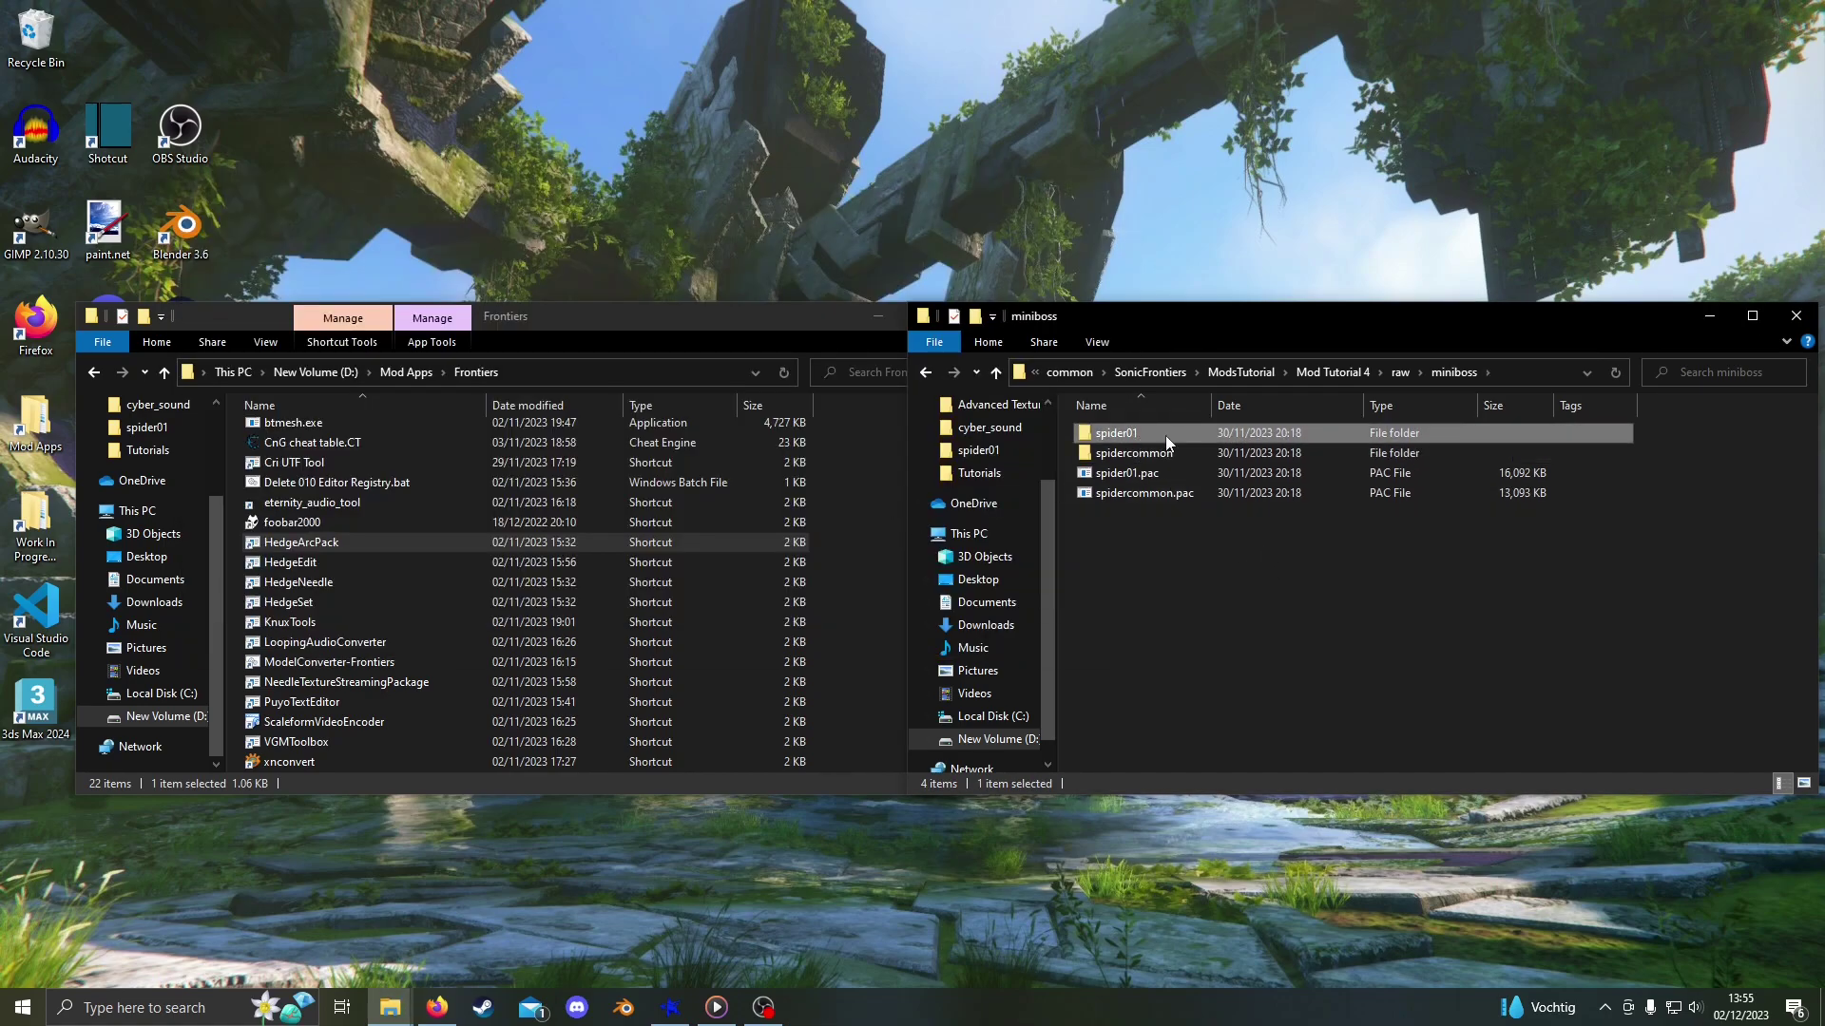
{"action": "left_click_drag", "start_coordinate": [1166, 435], "coordinate": [301, 541]}
{"action": "type", "text": "rangers"}
{"action": "key", "text": "Return"}
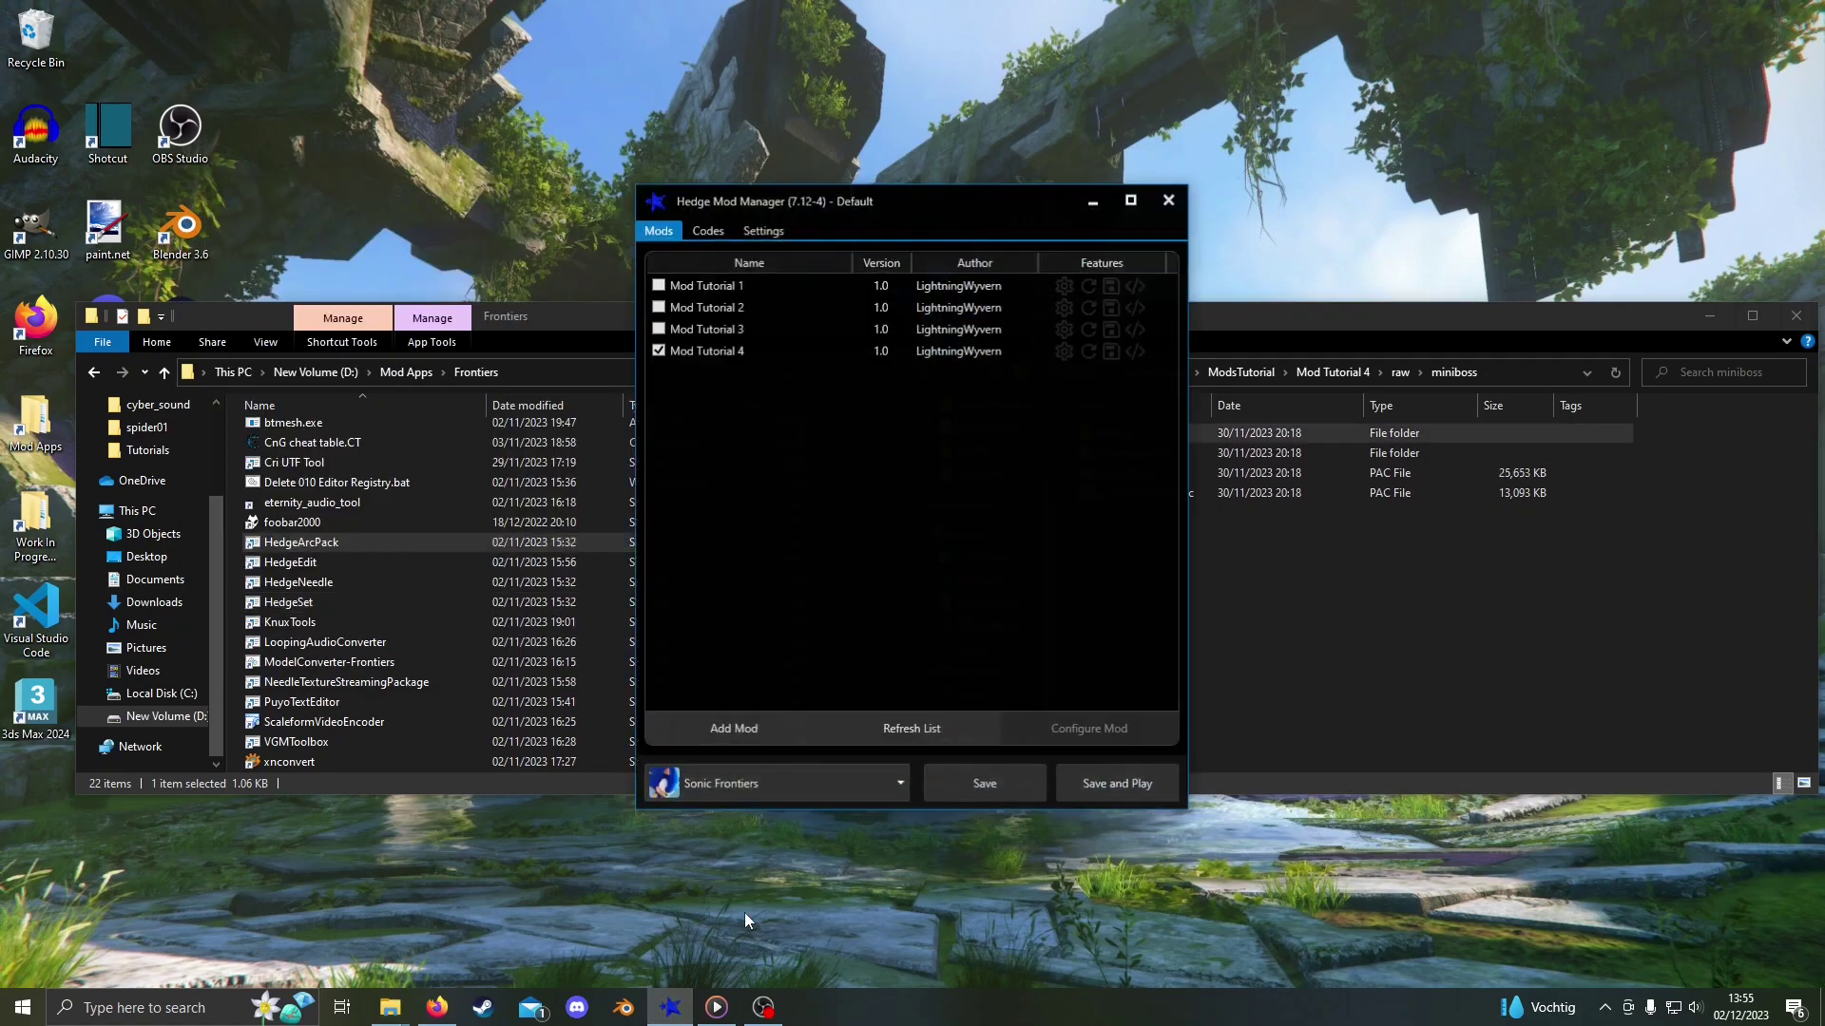
Save and Play from Hedge Mod Manager with Mod Tutorial 4 checked
{"action": "left_click", "coordinate": [1160, 766]}
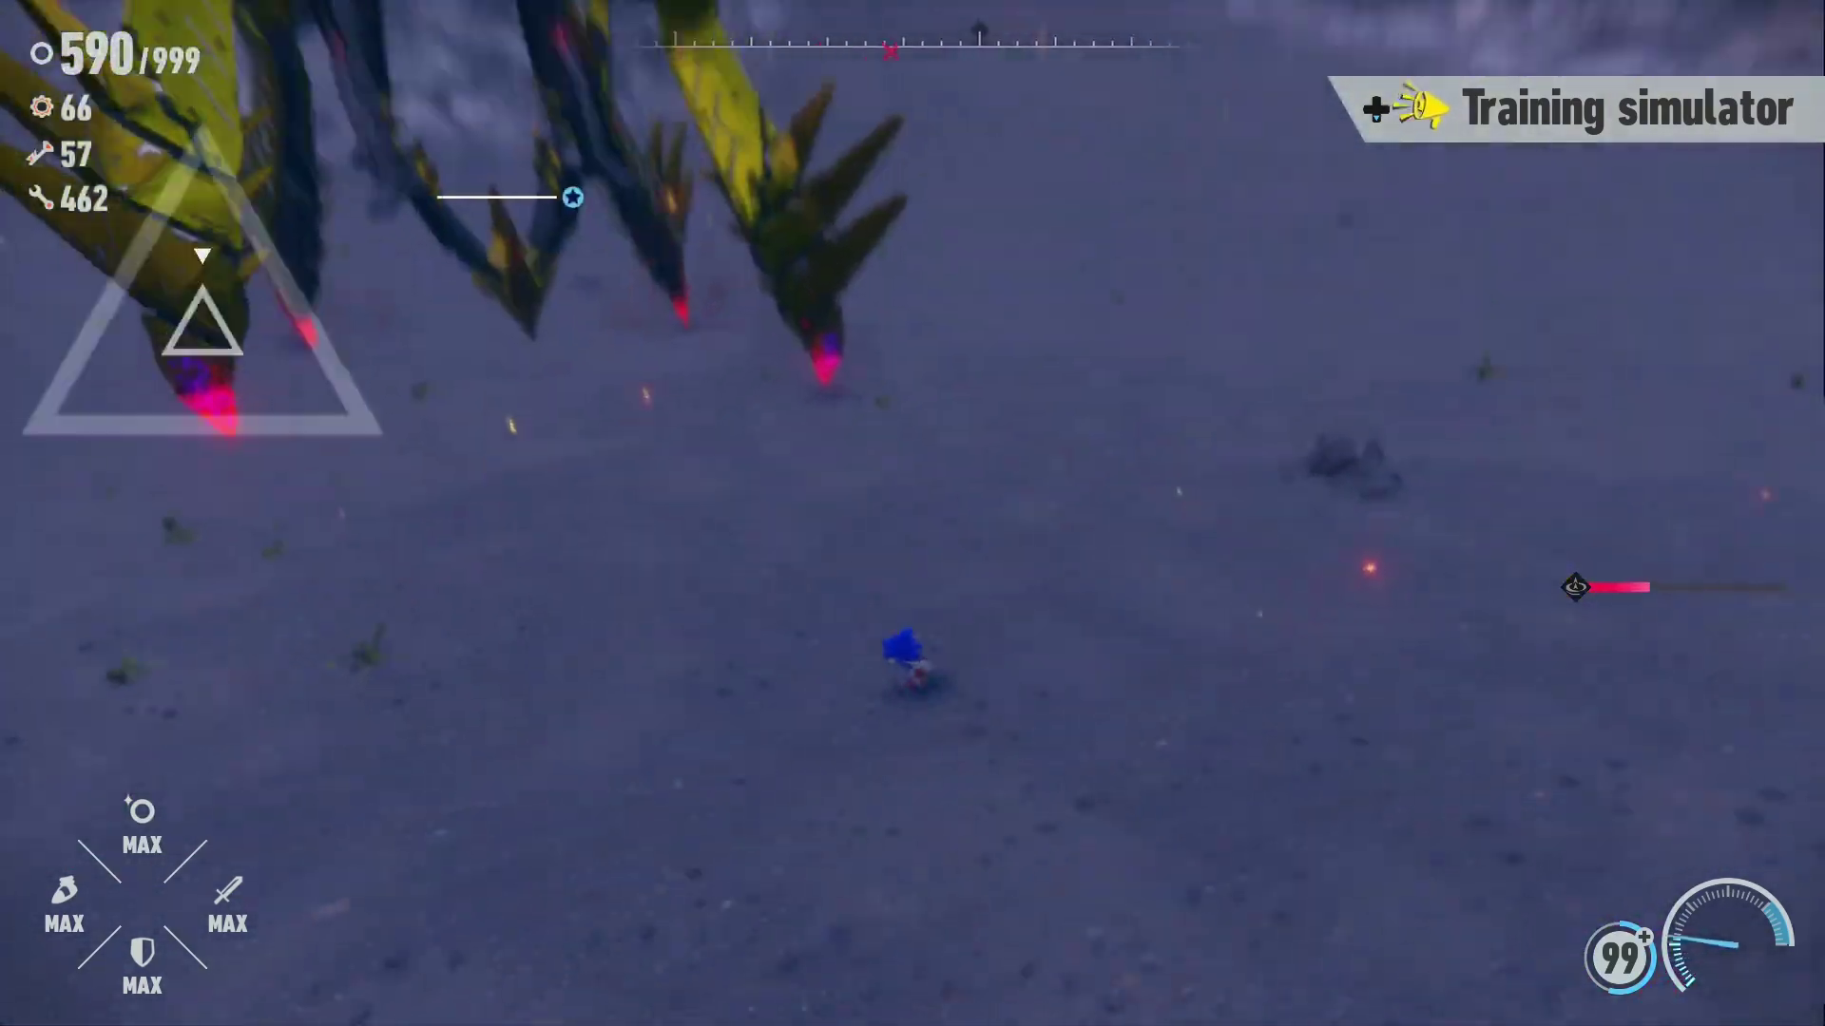
Jump toward the Spider boss in the Training simulator to view its yellow-patterned legs
{"action": "key", "text": "space"}
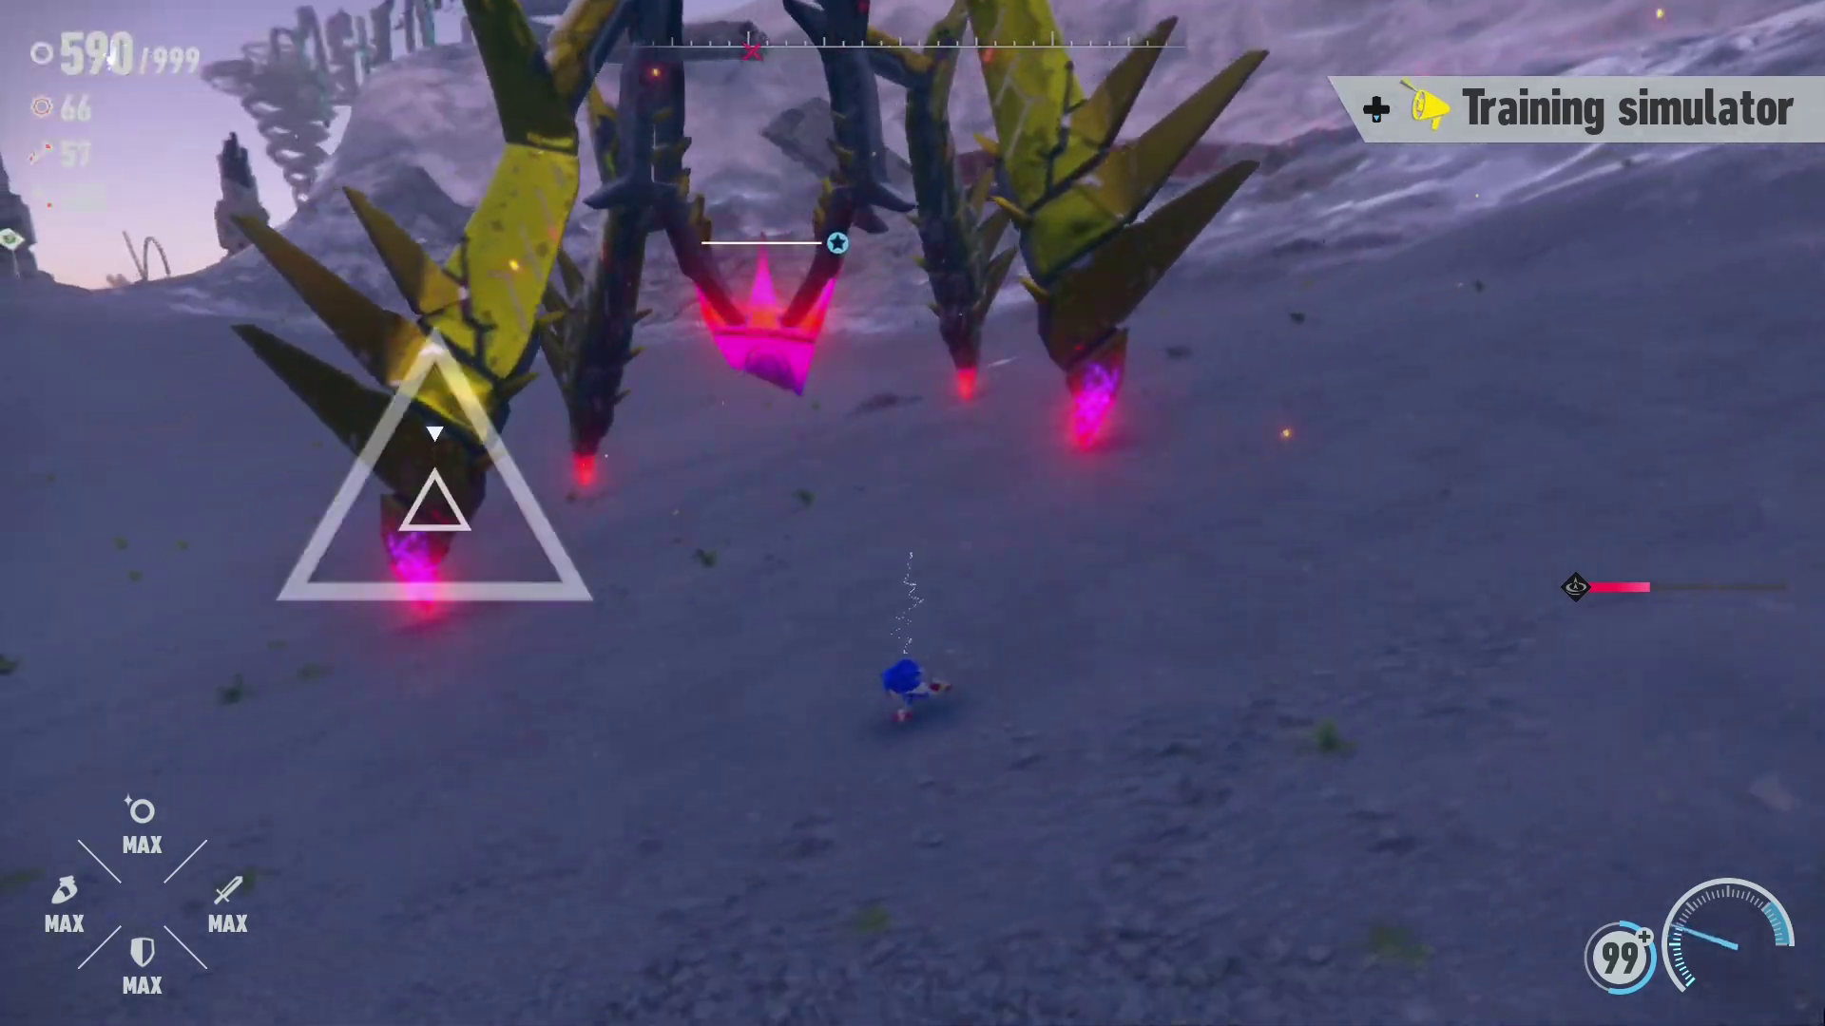